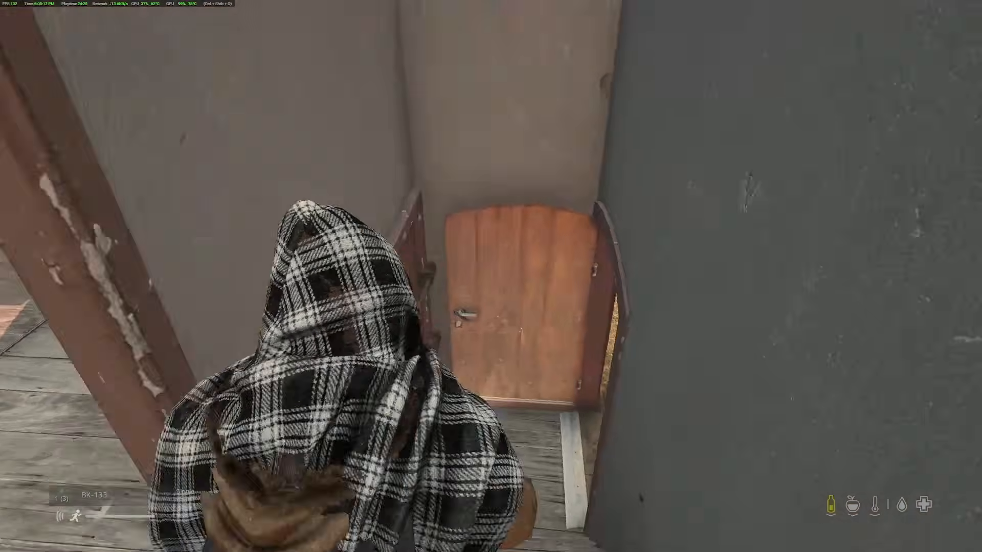
key("w")
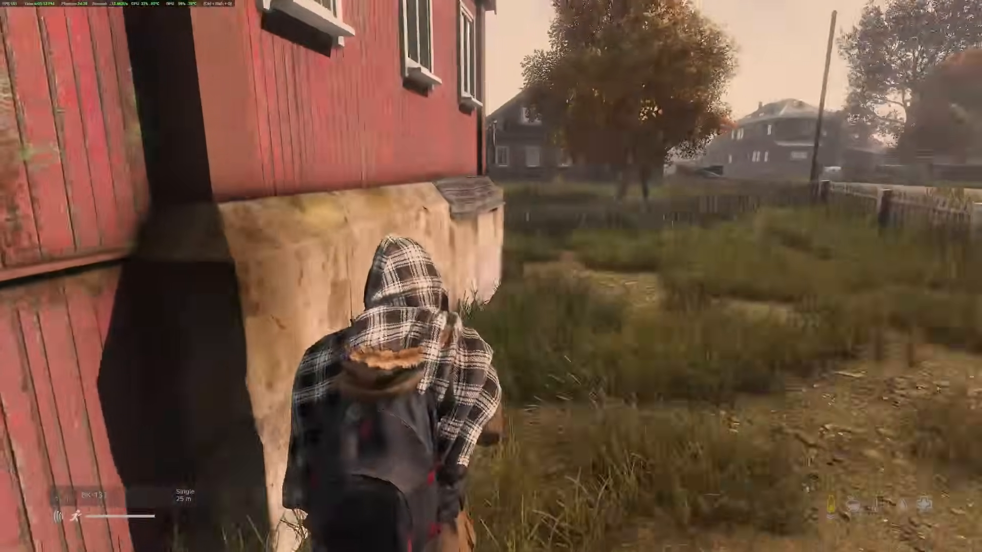
key("w")
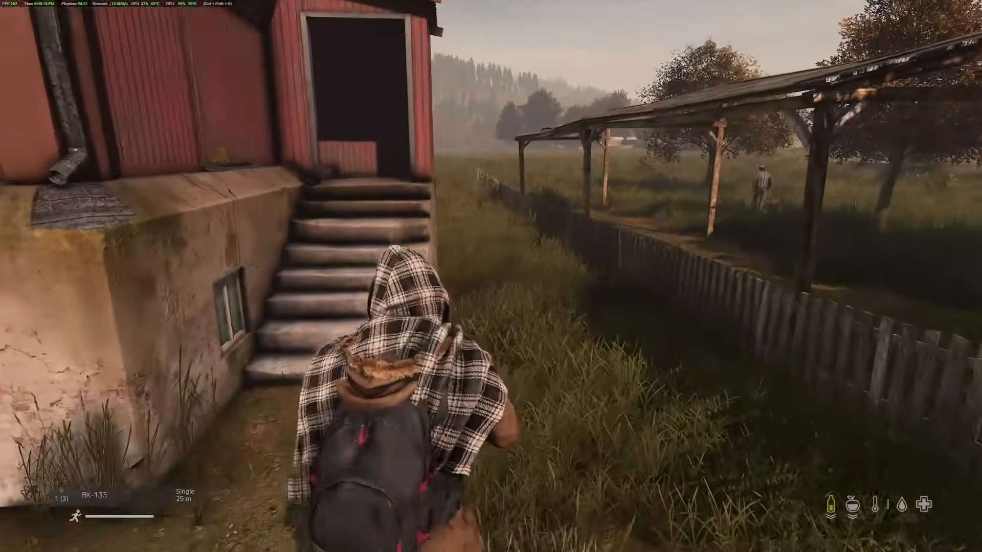
key("w")
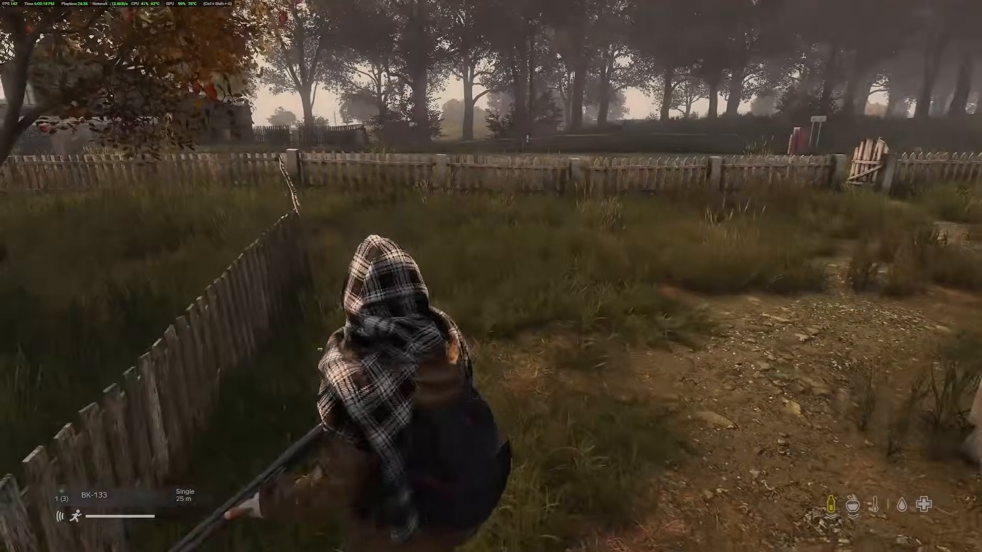
key("w")
key("space")
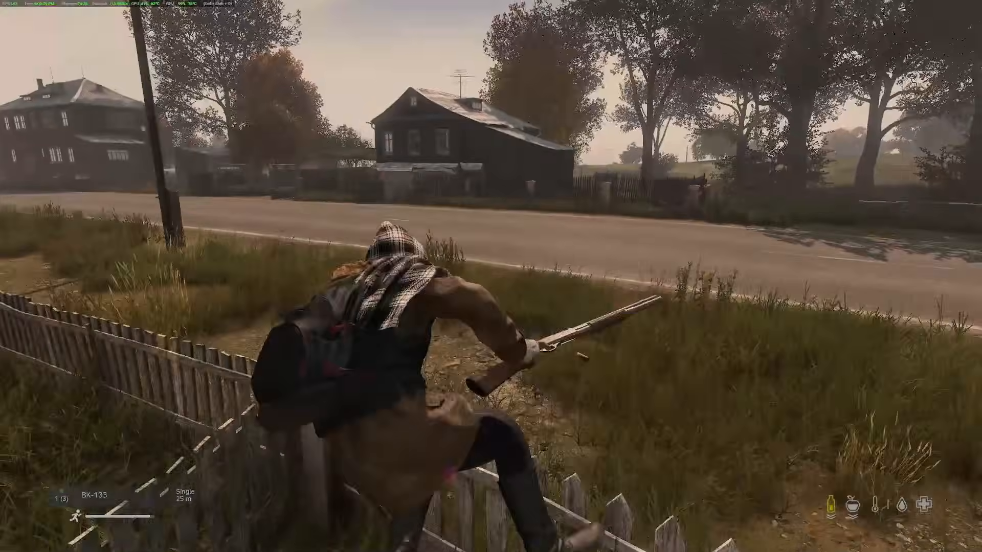
key("w")
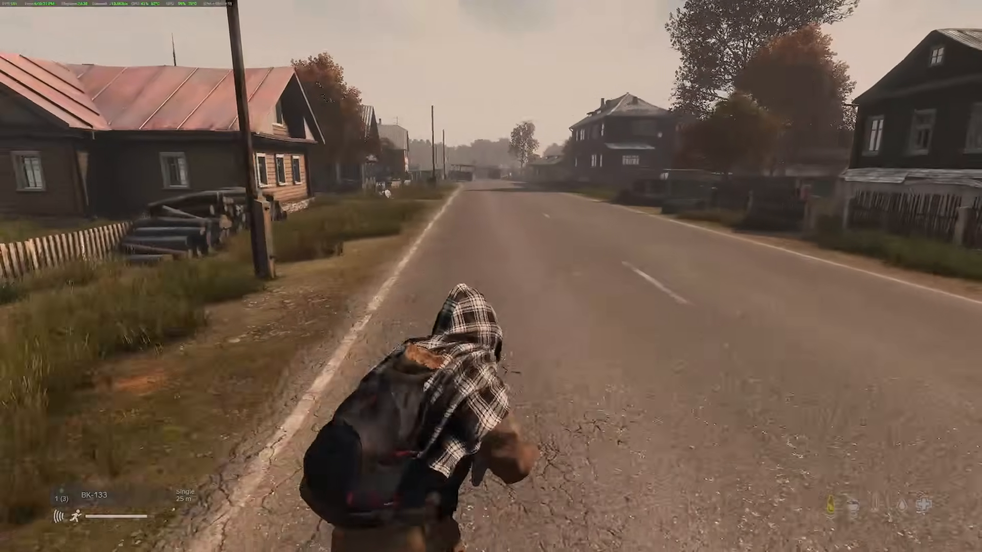
key("w")
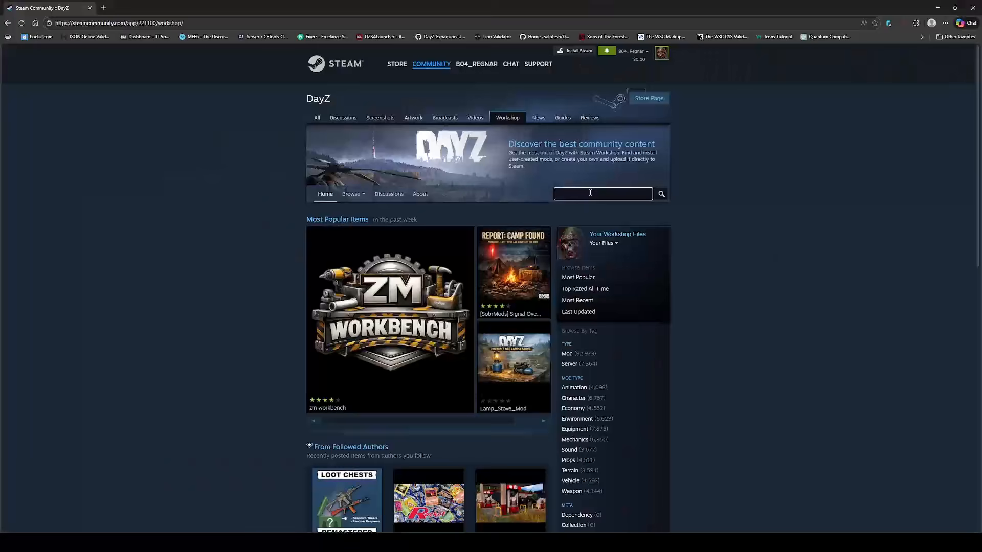
- Search the DayZ Workshop for windstrider and open the WindstridesClothingPack mod page
type("windstrider")
key("Return")
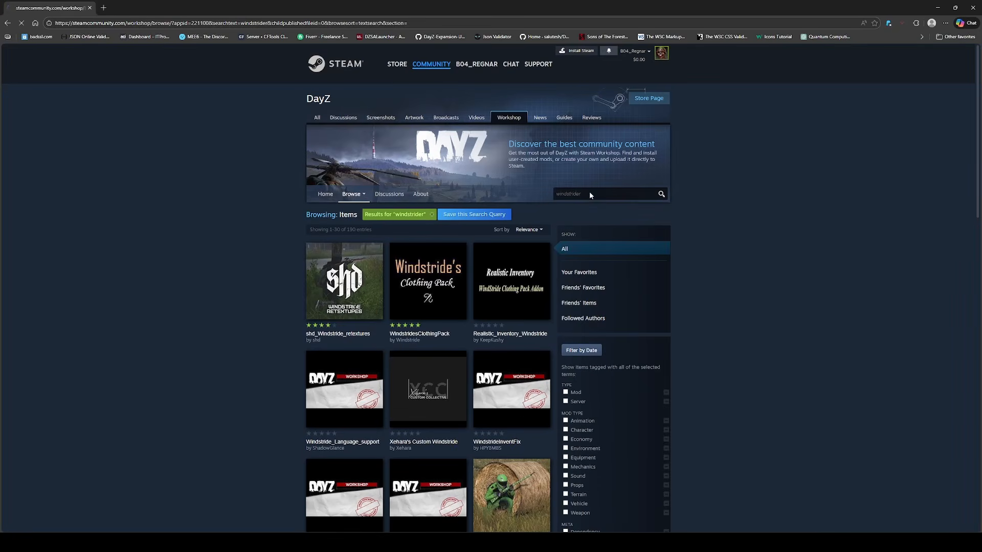
left_click(420, 335)
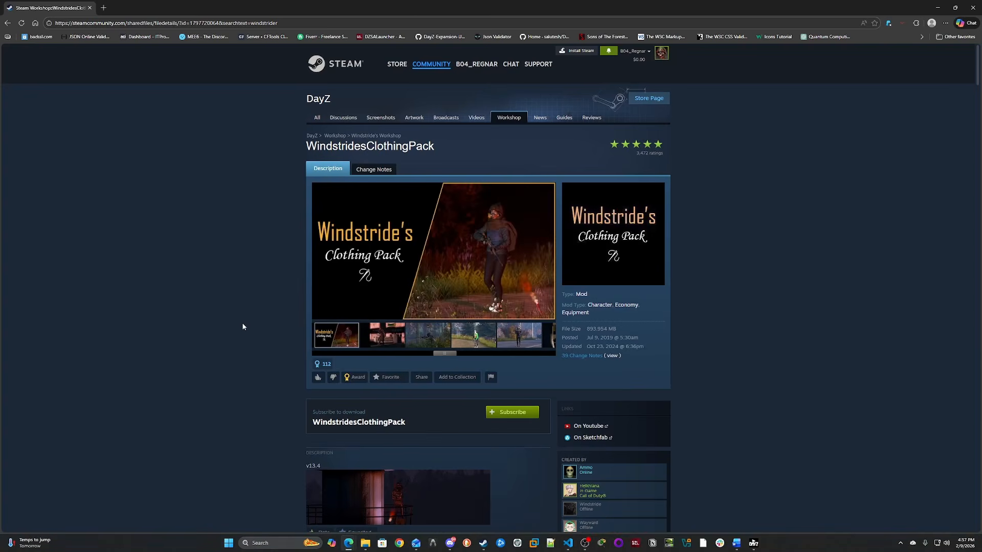
- Scroll through the mod's description to review its included clothing items and server install notes
scroll(244, 326, "down", 1)
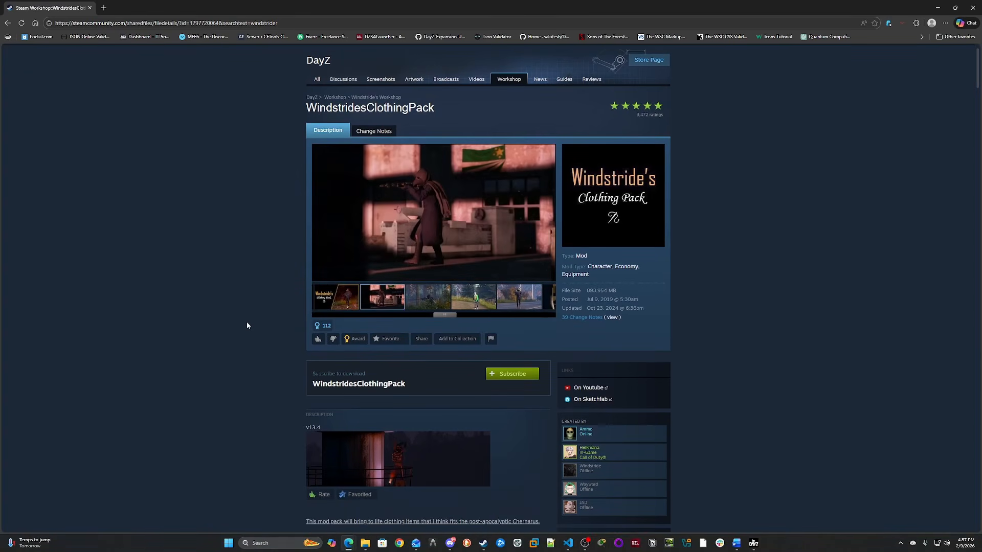
scroll(246, 325, "down", 6)
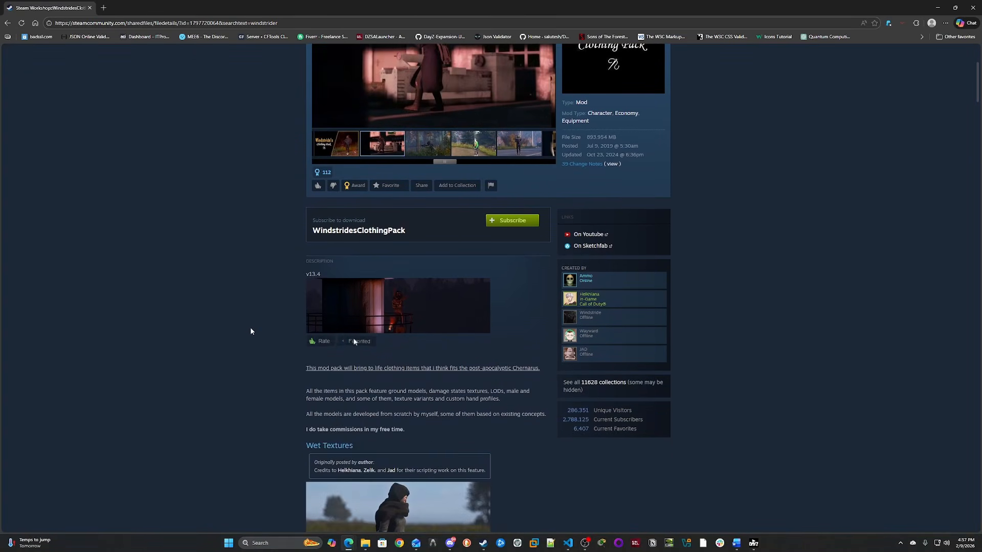
scroll(251, 332, "down", 7)
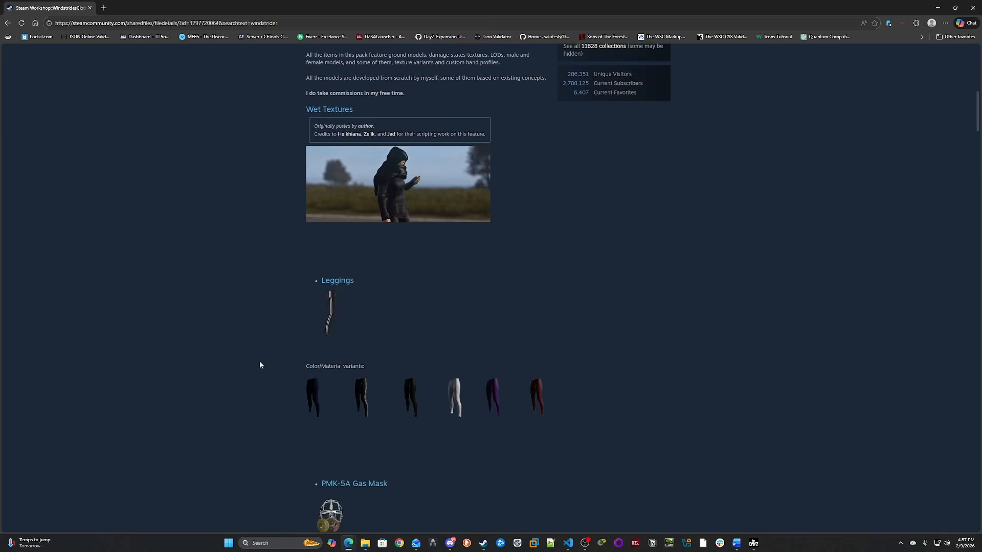
scroll(262, 371, "down", 9)
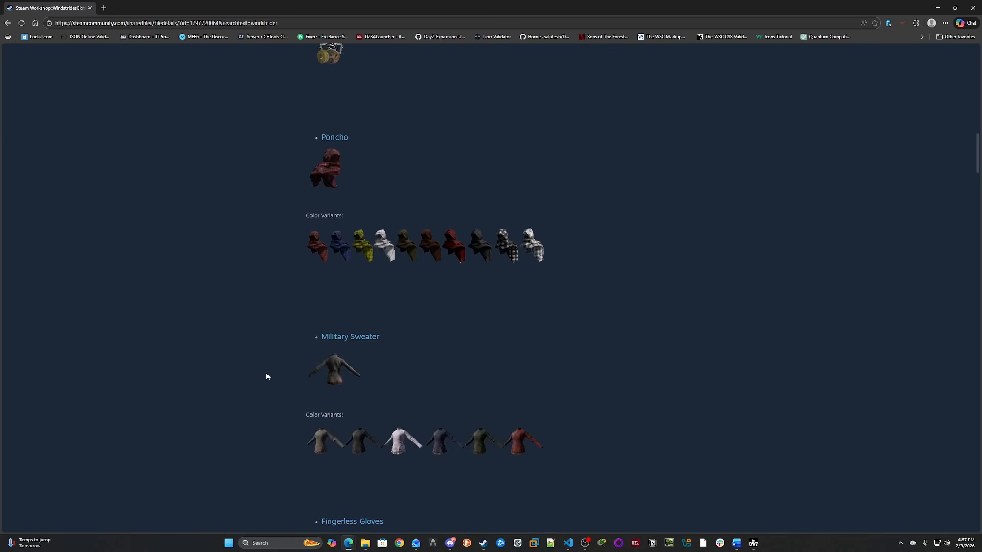
scroll(269, 380, "down", 11)
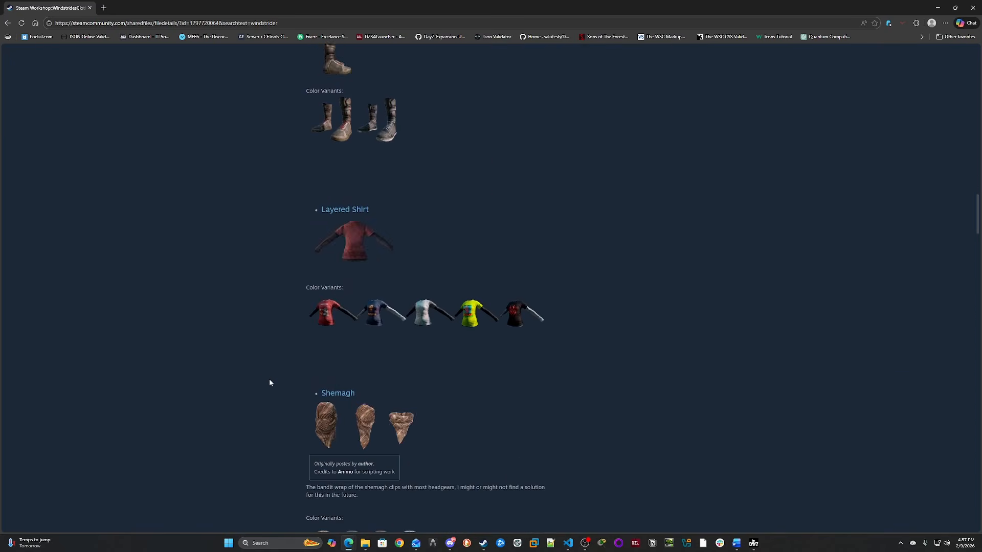
scroll(271, 382, "down", 11)
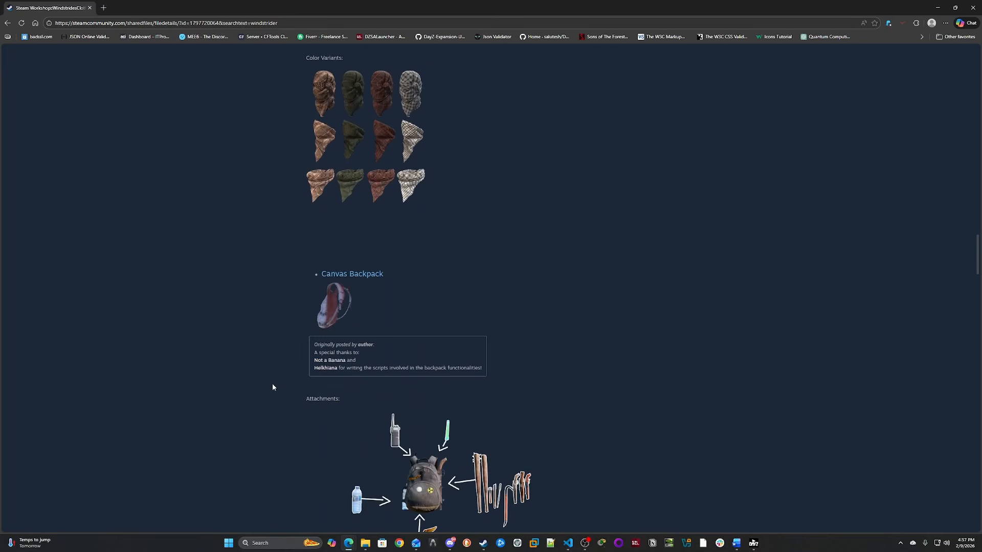
scroll(273, 387, "down", 10)
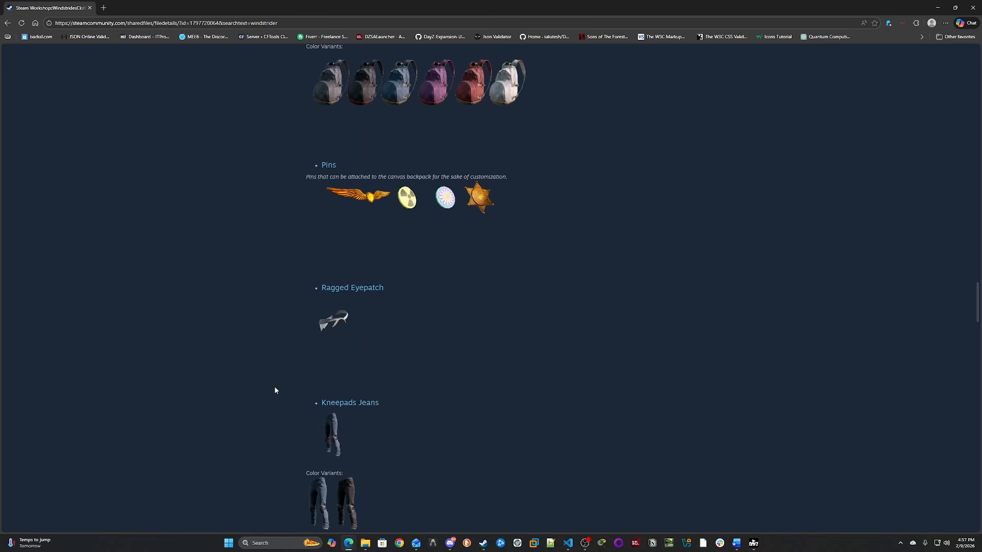
scroll(276, 390, "down", 14)
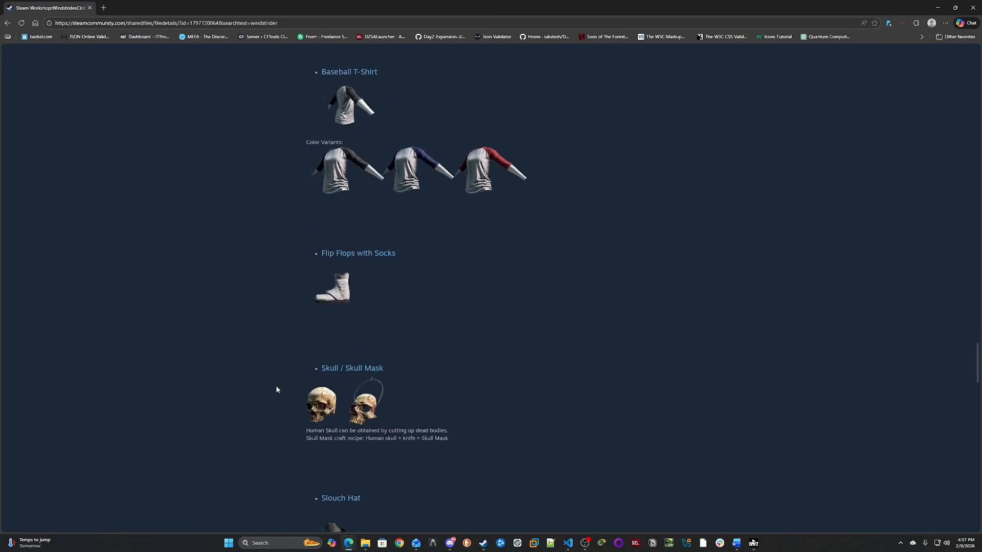
scroll(277, 389, "down", 12)
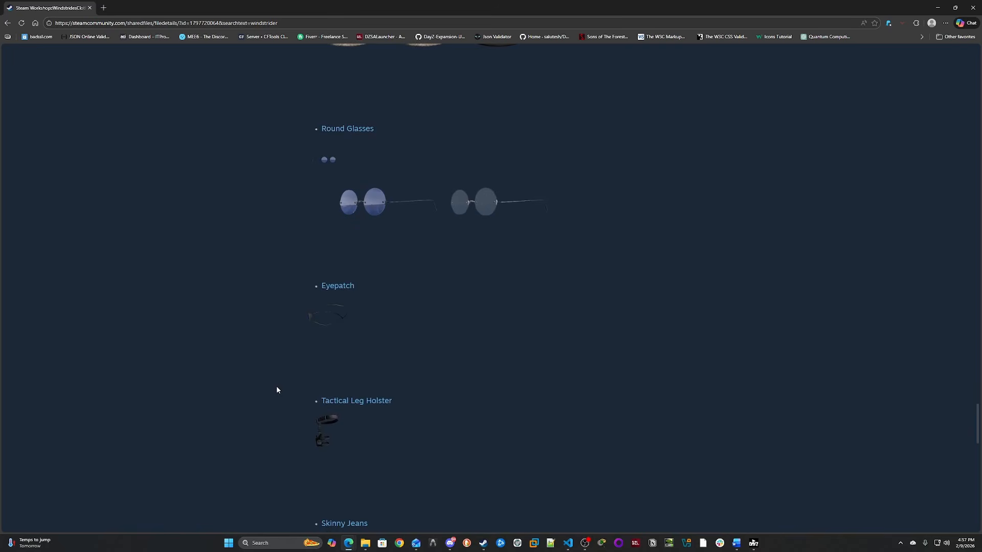
scroll(277, 390, "down", 5)
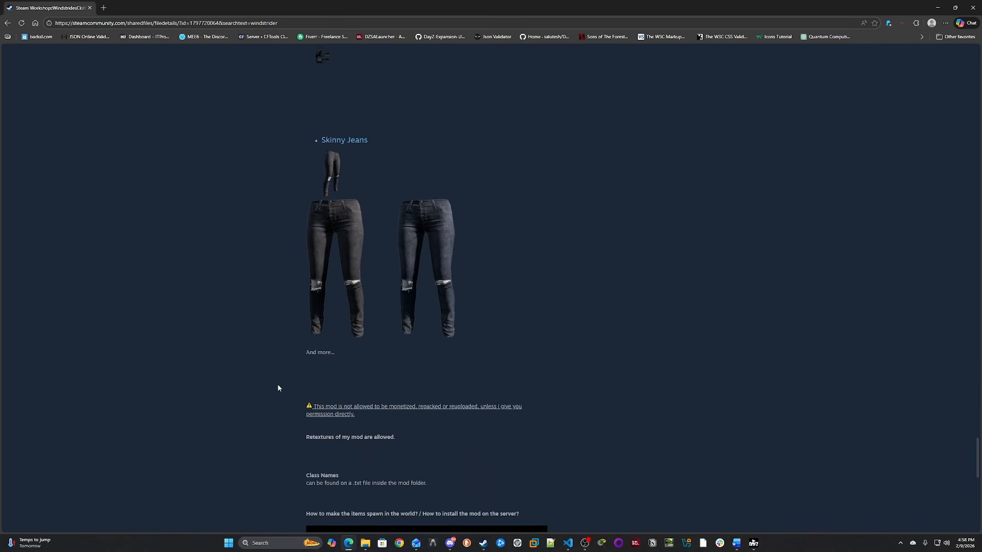
scroll(278, 388, "down", 5)
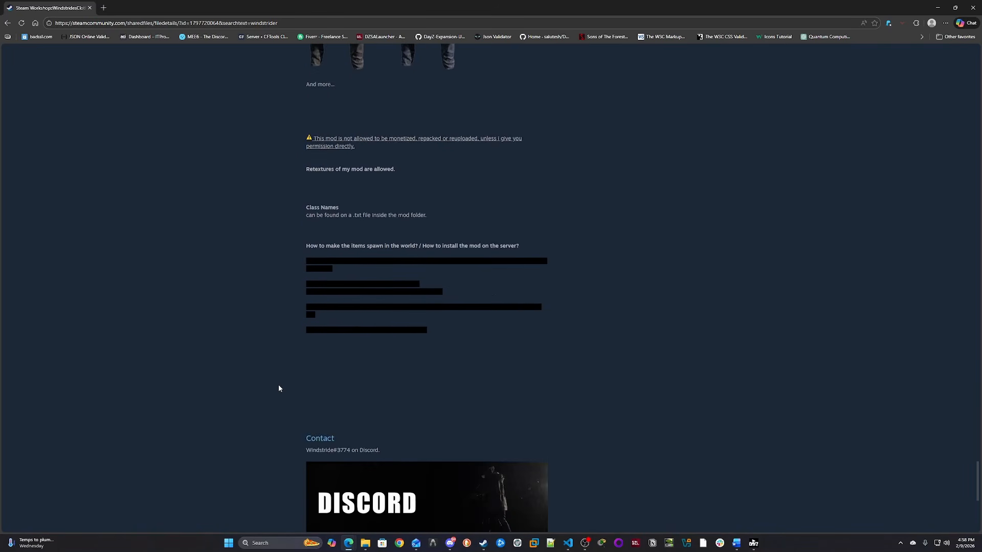
scroll(299, 450, "down", 2)
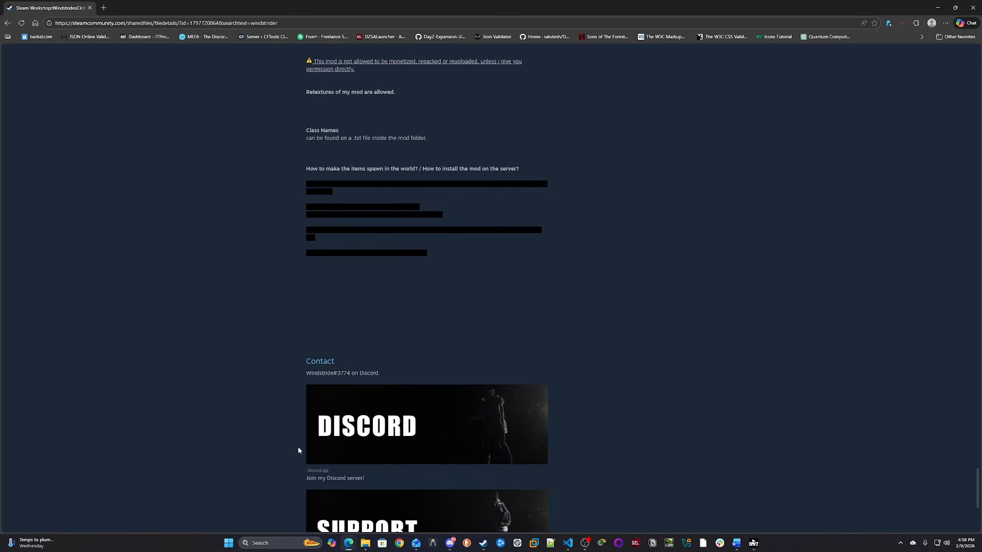
scroll(294, 449, "down", 1)
scroll(293, 449, "down", 3)
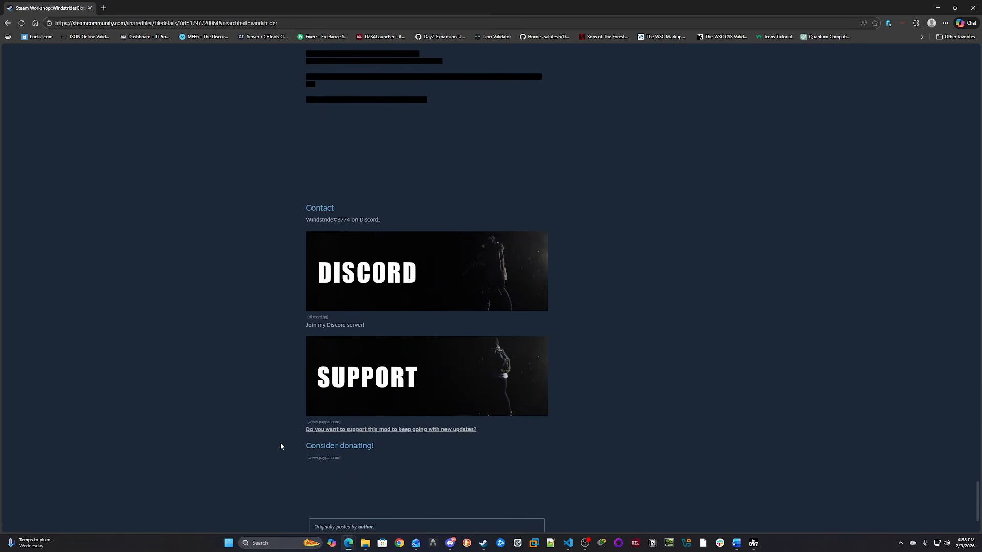
scroll(282, 445, "up", 10)
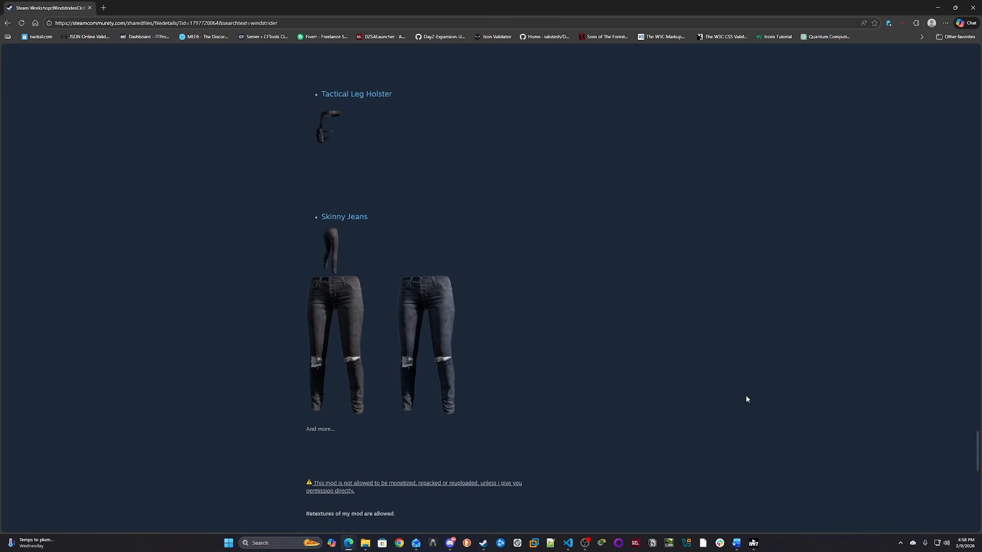
scroll(746, 400, "up", 20)
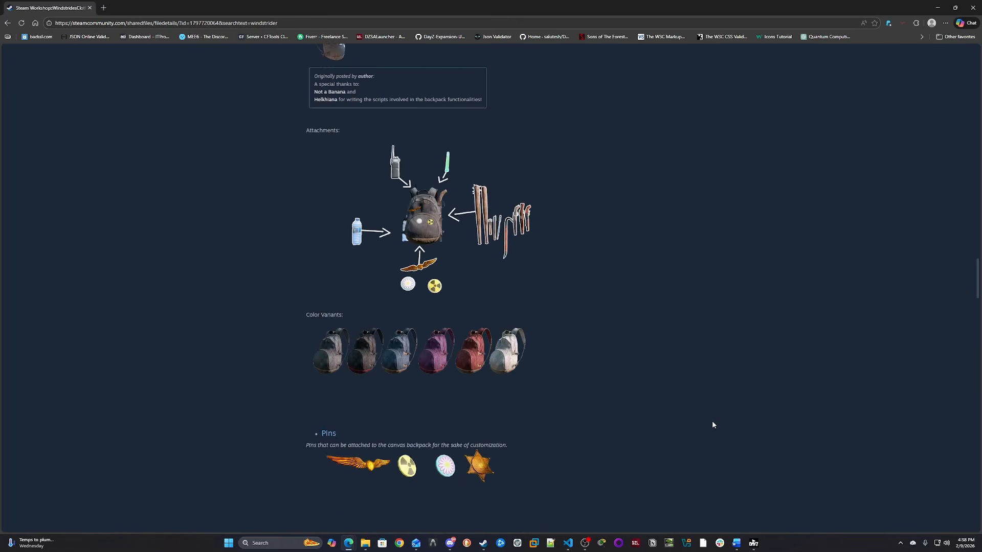
scroll(713, 425, "up", 20)
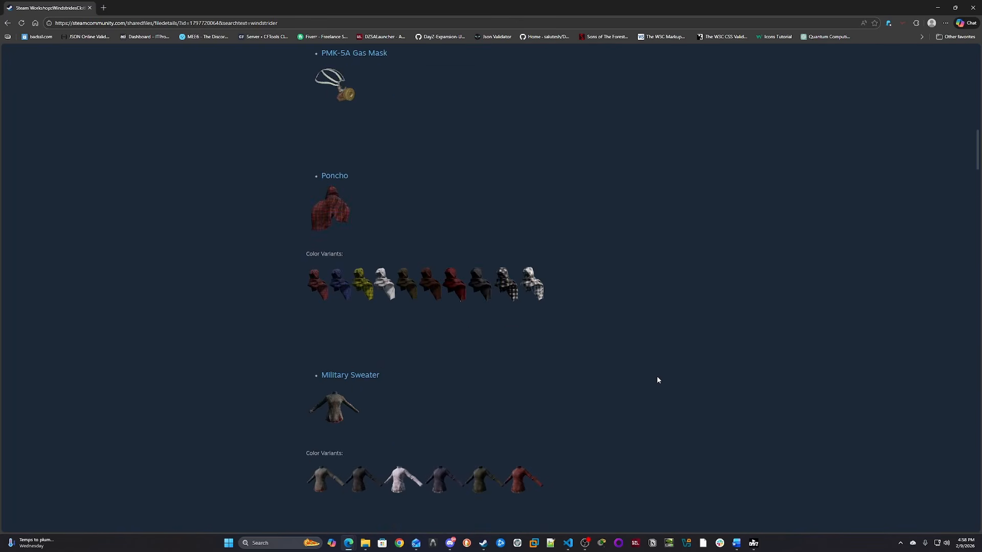
scroll(654, 386, "up", 20)
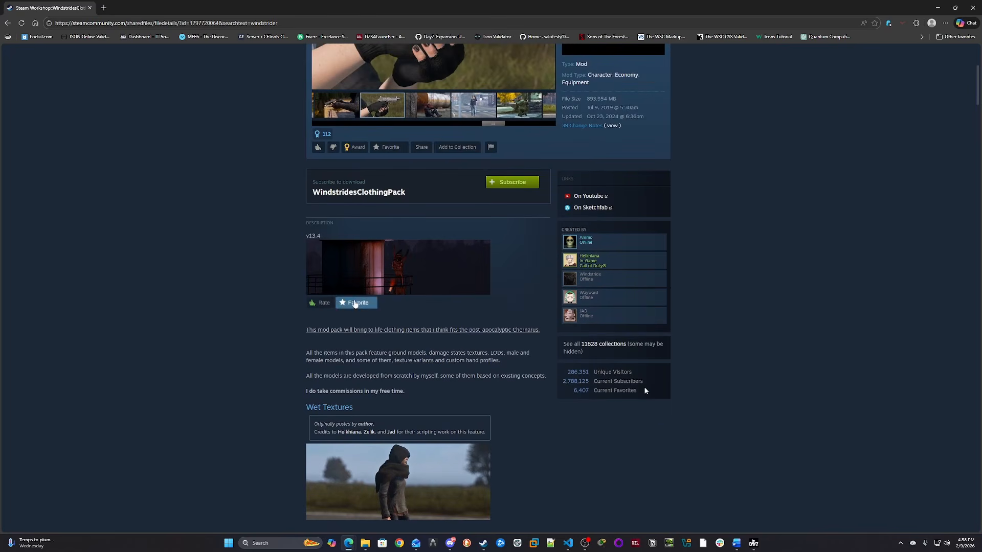
left_click_drag(644, 389, 557, 382)
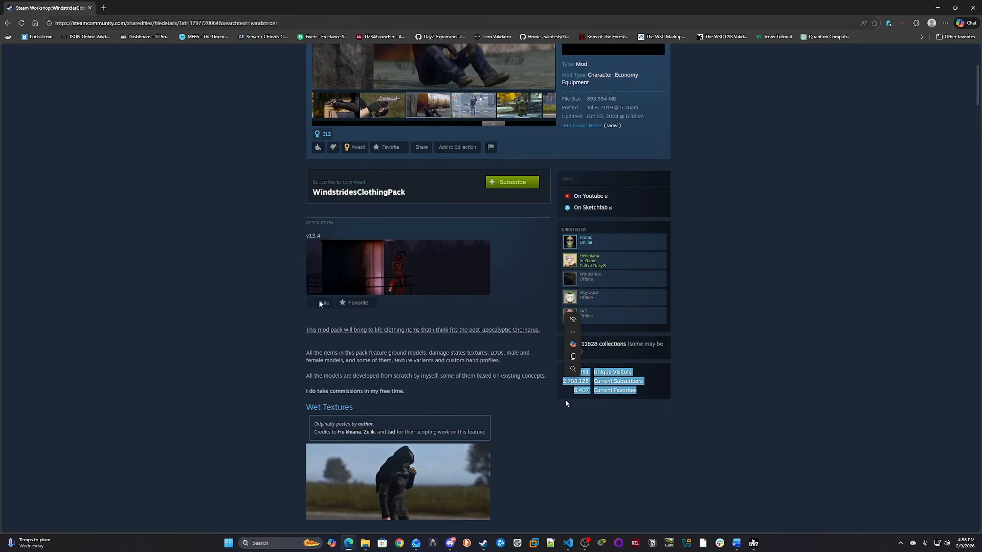
left_click(546, 398)
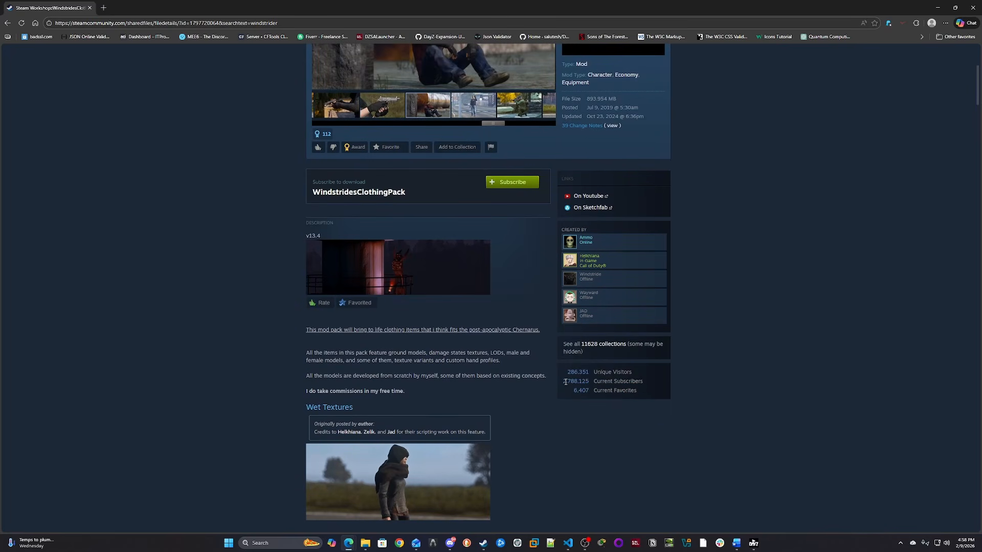
- Subscribe to the WindstridesClothingPack mod
scroll(523, 313, "up", 3)
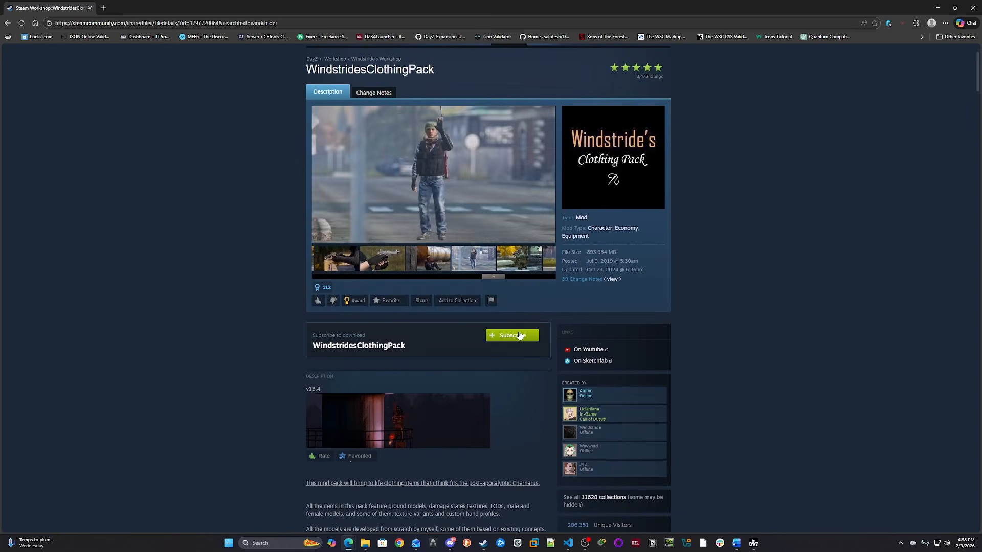
left_click(519, 336)
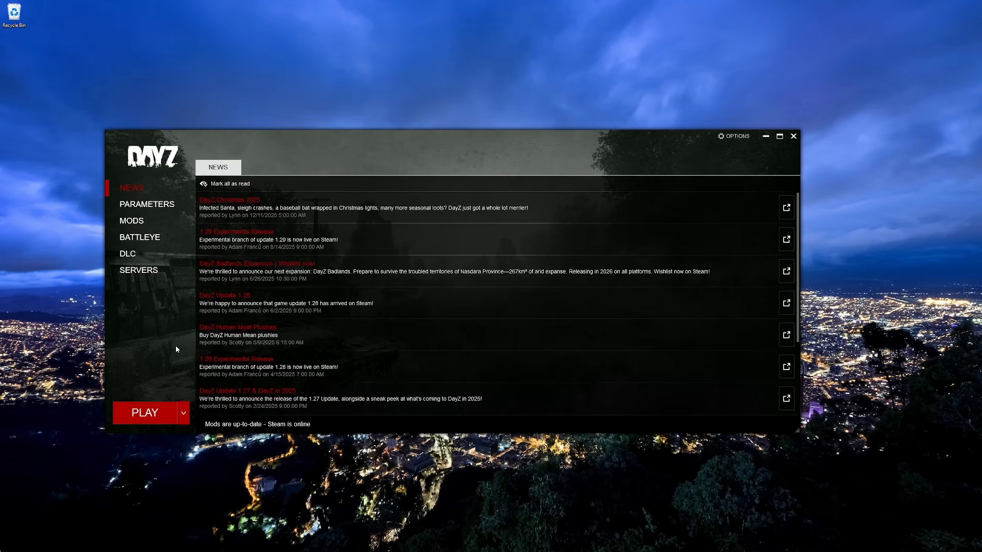
- Open the WindstridesClothingPack mod folder from the launcher's mods list and browse into its Addons subfolder
left_click(145, 221)
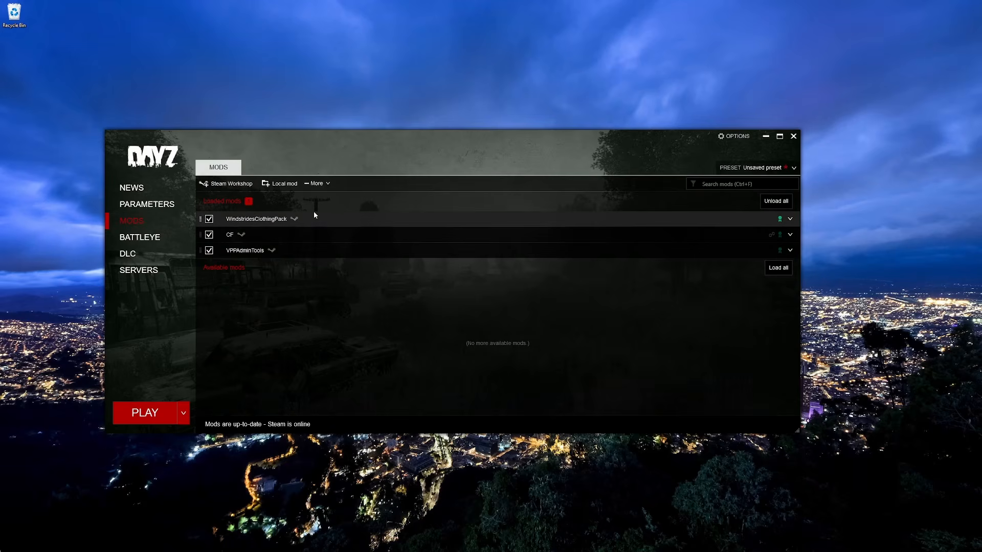
right_click(328, 220)
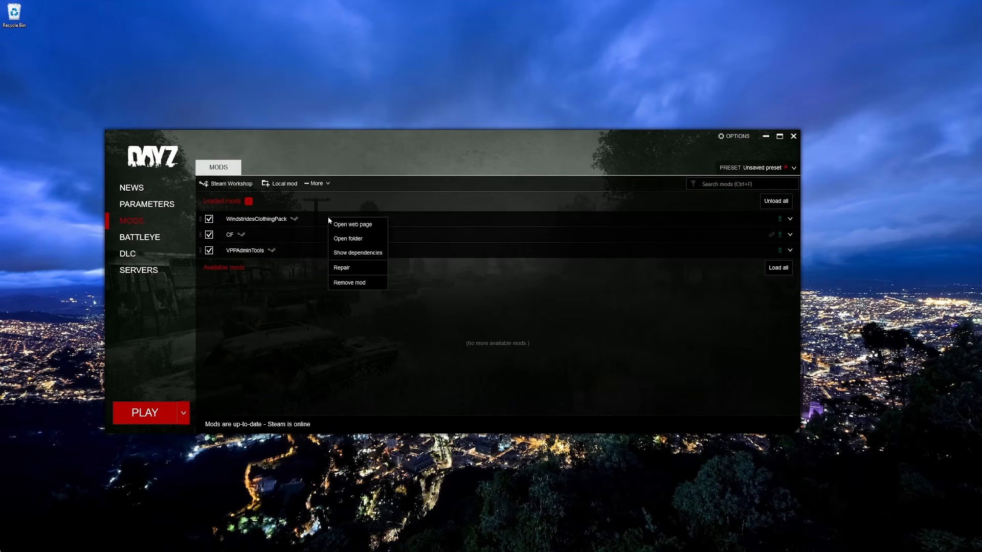
left_click(343, 241)
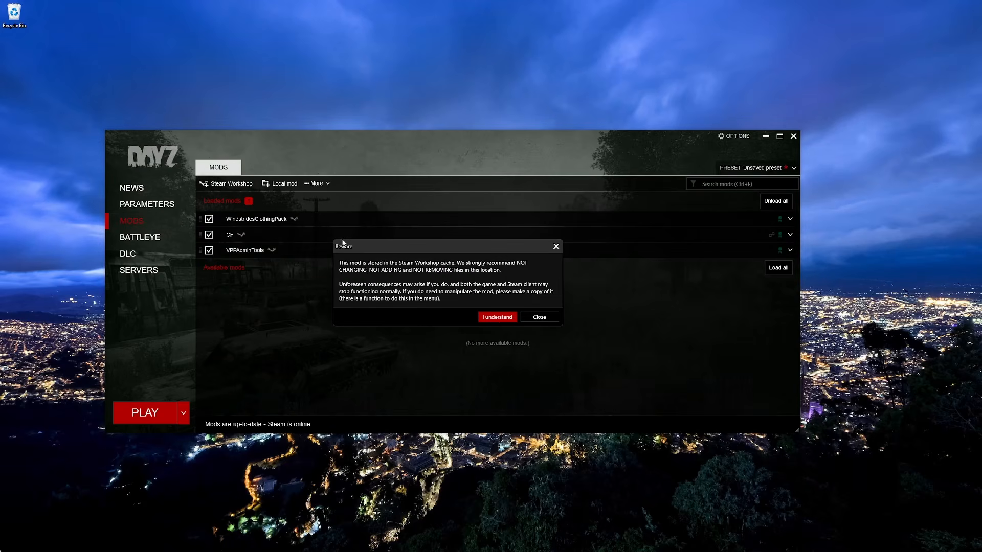
left_click(491, 318)
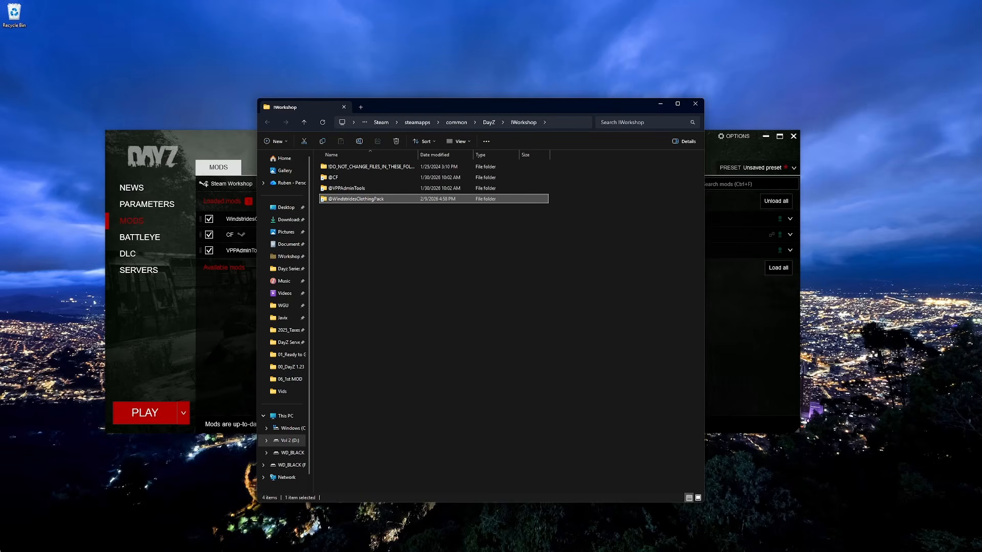
double_click(348, 200)
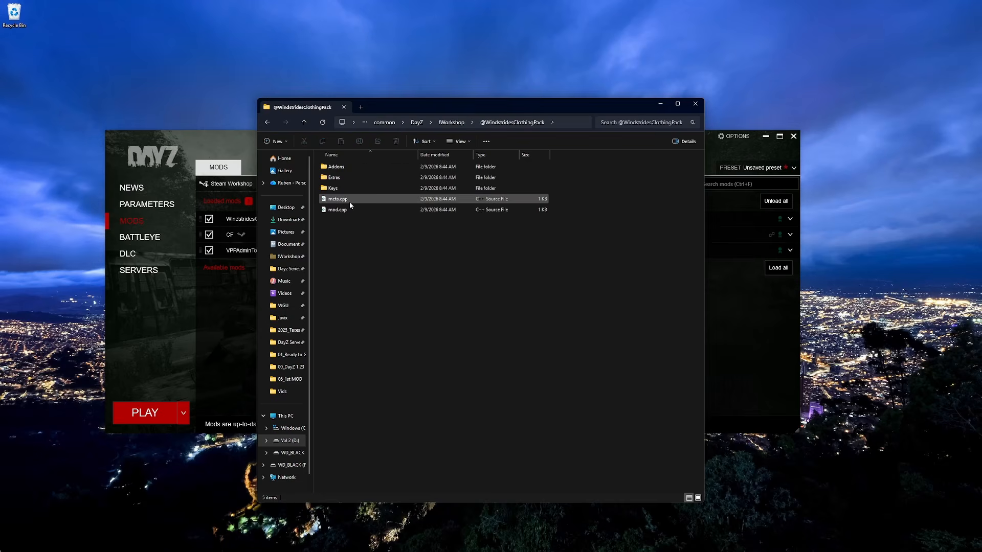
double_click(355, 164)
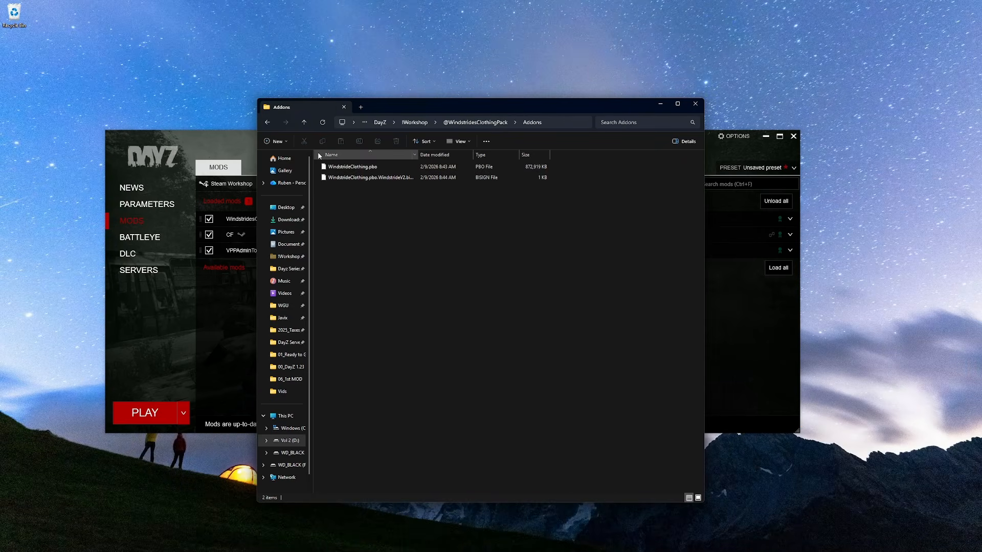
- Browse into the mod's Keys folder and return to the mod's main folder
left_click(303, 122)
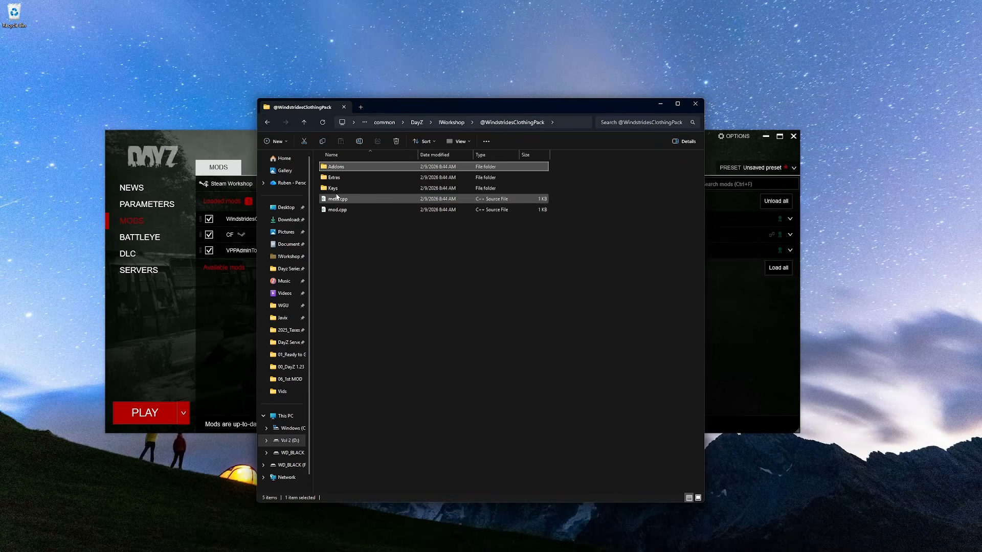
double_click(335, 188)
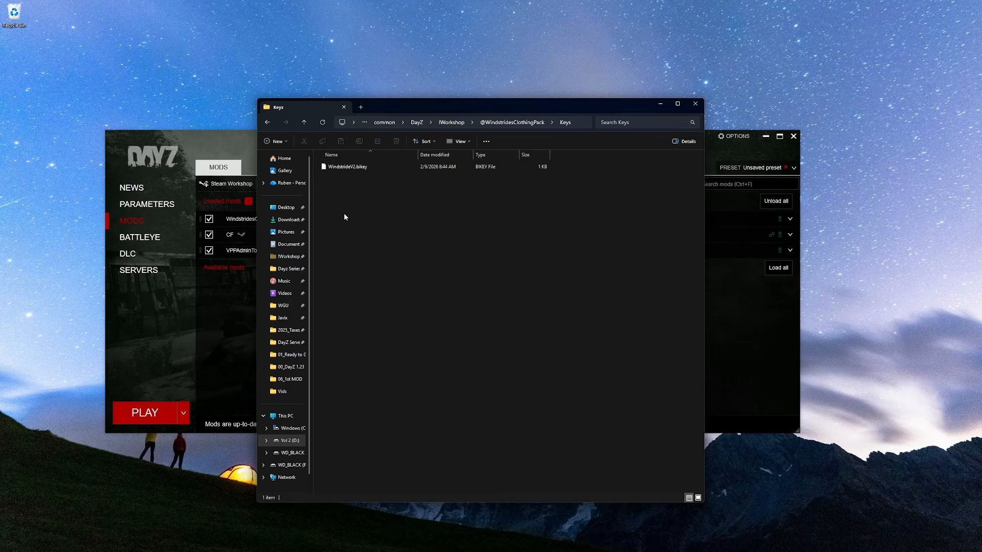
left_click(305, 124)
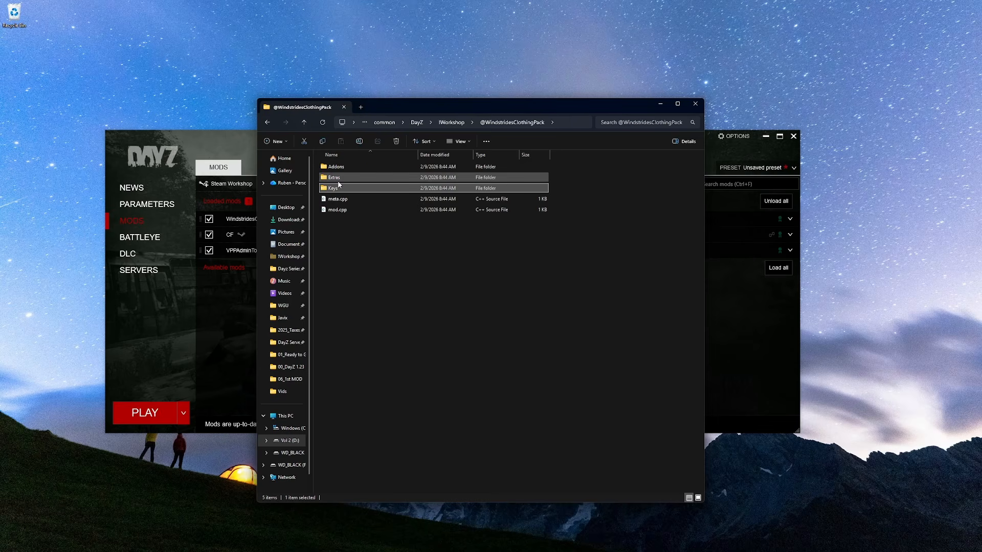
- Open the mod's Extras folder and open class_names.txt
double_click(339, 178)
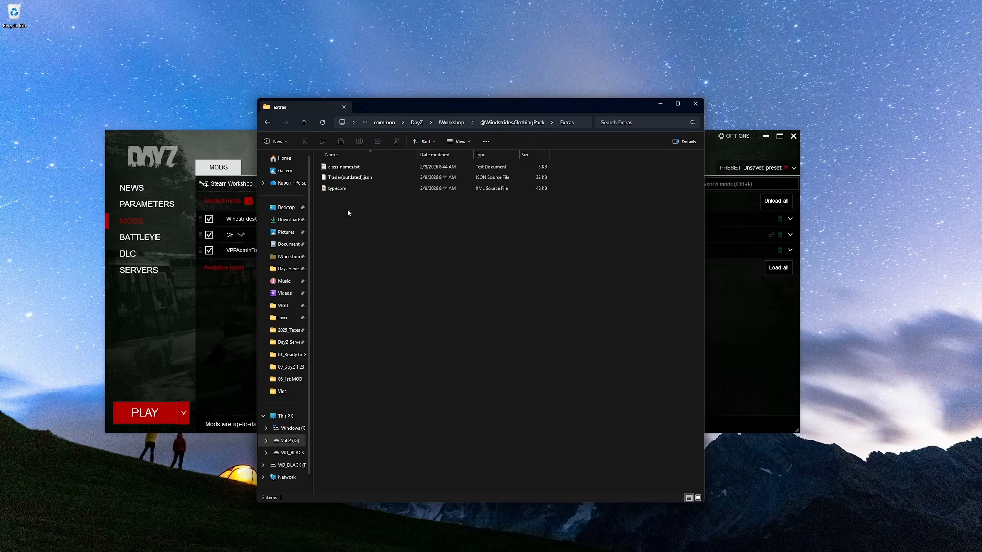
left_click(347, 188)
left_click(344, 170)
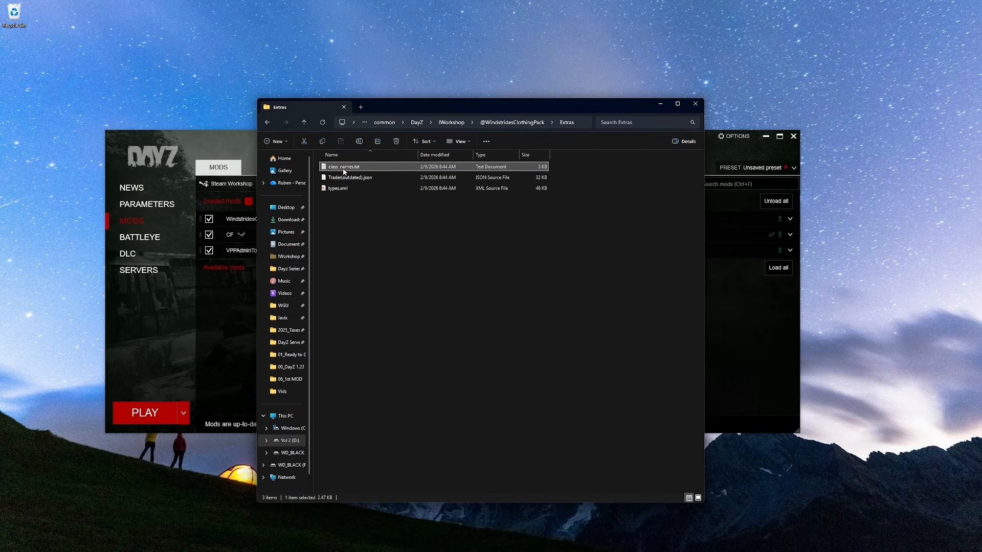
left_click(342, 210)
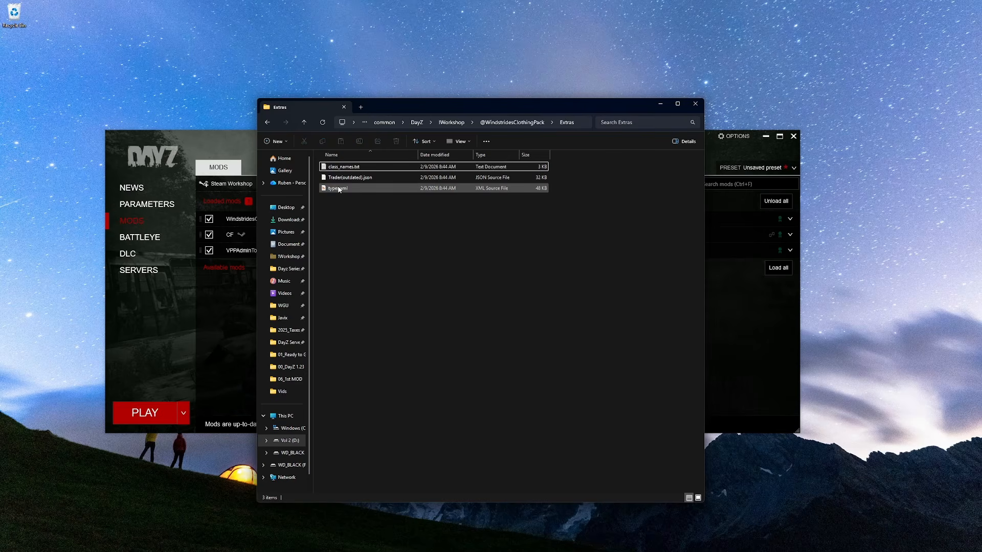
left_click(342, 169)
double_click(341, 170)
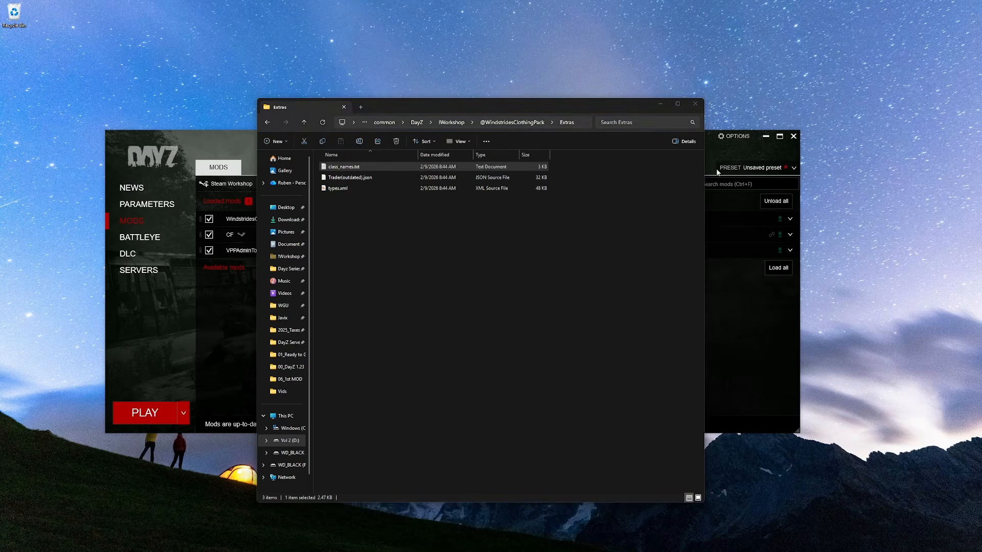
- Open the Extras folder's types.xml in the code editor and arrange it beside the class names list
left_click_drag(981, 103, 297, 82)
left_click(523, 104)
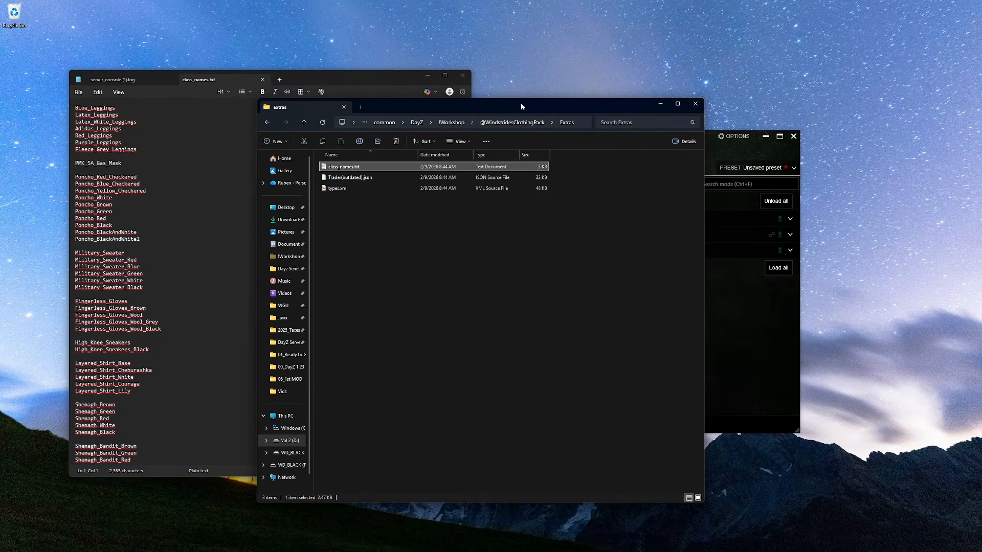
left_click(363, 187)
double_click(365, 189)
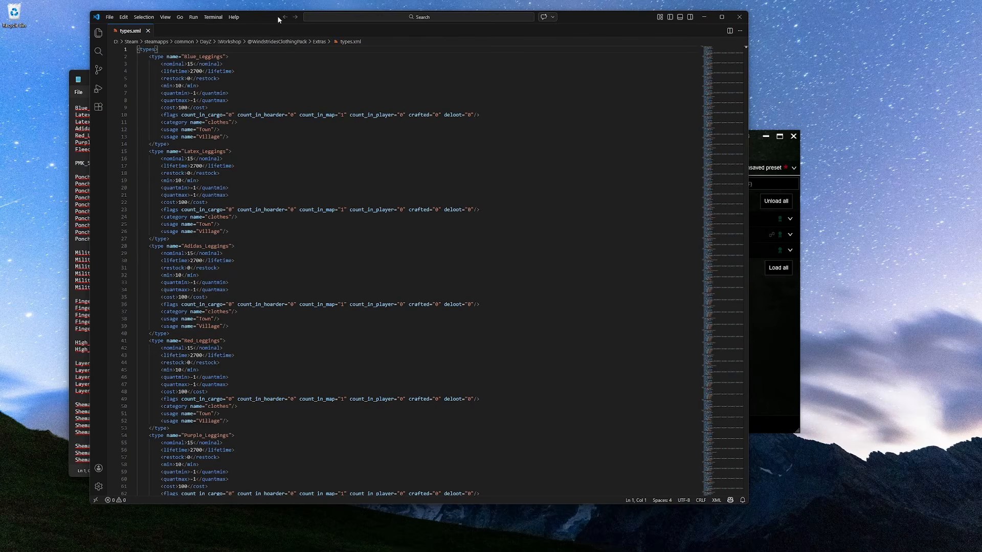
left_click_drag(275, 20, 476, 36)
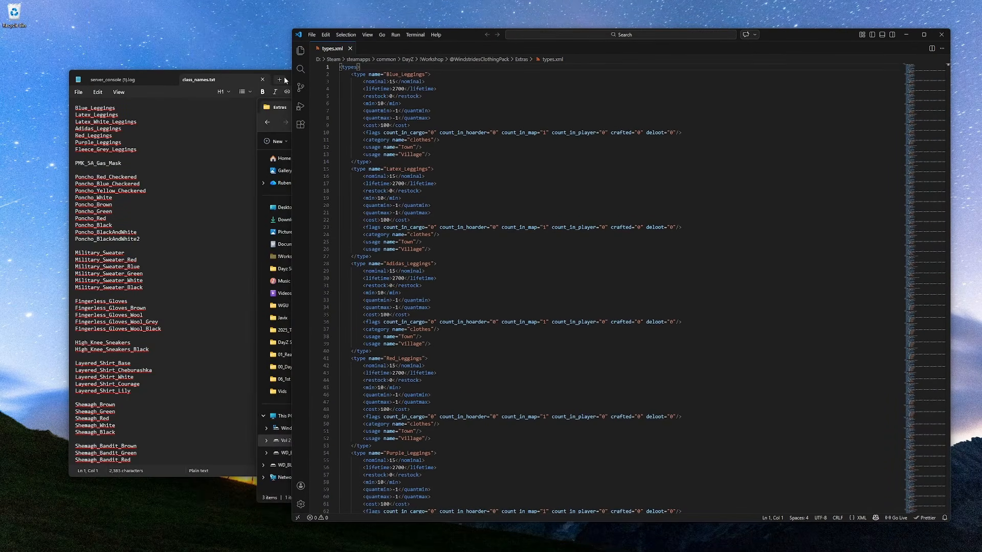
left_click_drag(205, 82, 180, 68)
left_click_drag(468, 37, 479, 37)
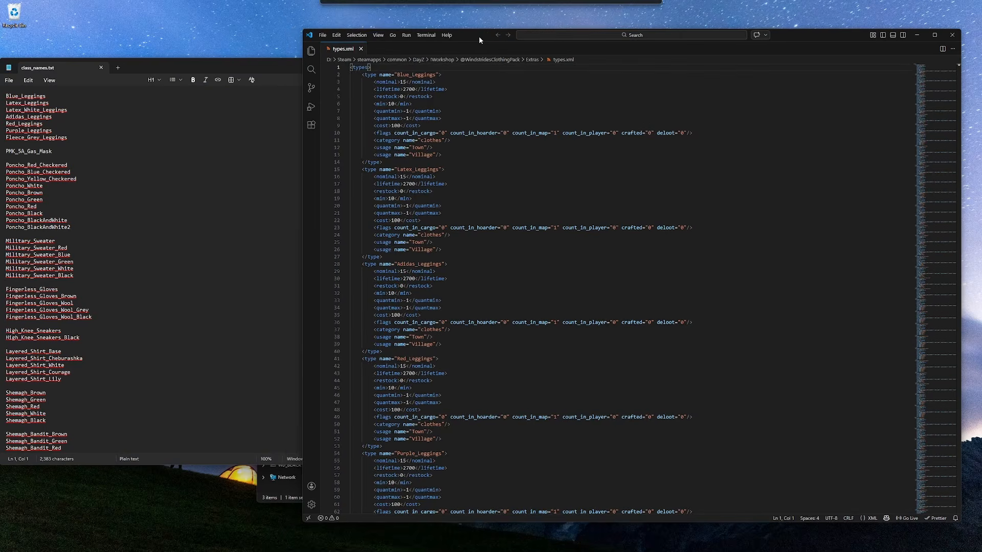
left_click_drag(259, 72, 271, 73)
left_click(466, 35)
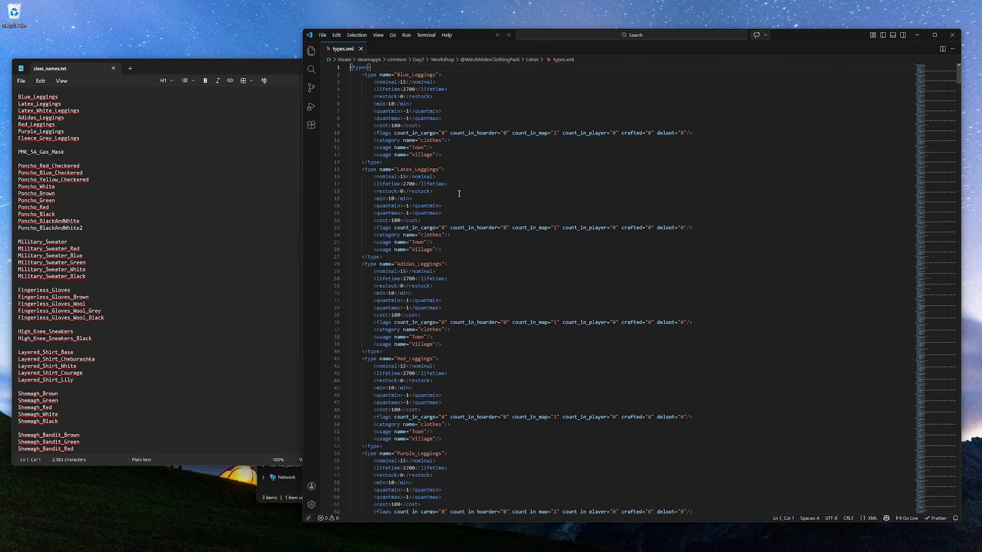
- Switch to the GTX Gaming server file manager and browse to mpmissions/dayzOffline.chernarusplus/db
key("alt+Tab")
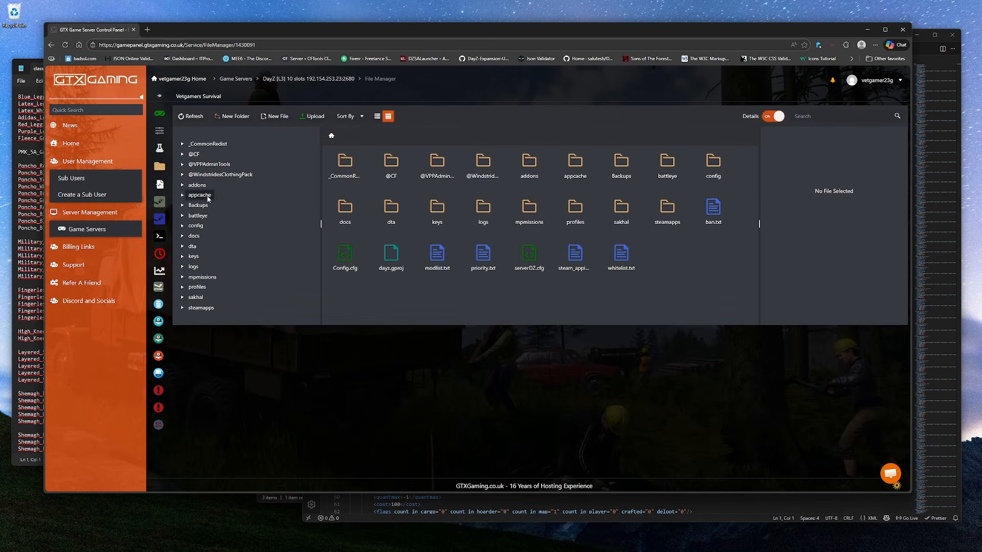
left_click(208, 277)
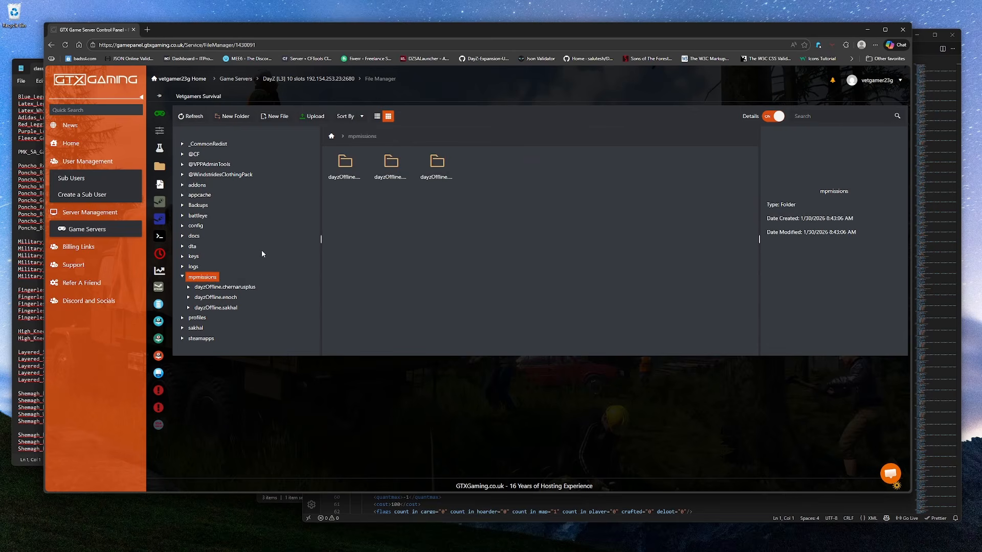
left_click(248, 289)
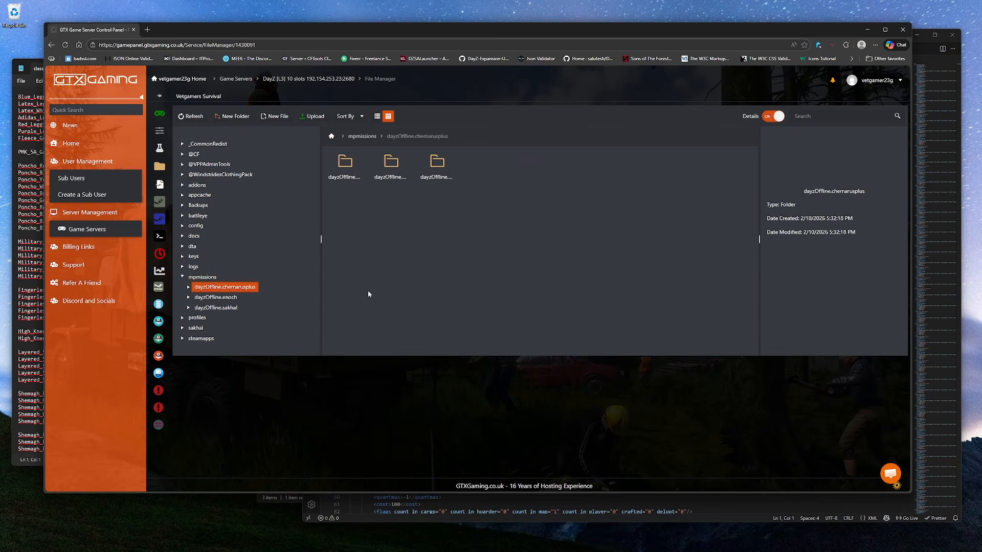
double_click(336, 162)
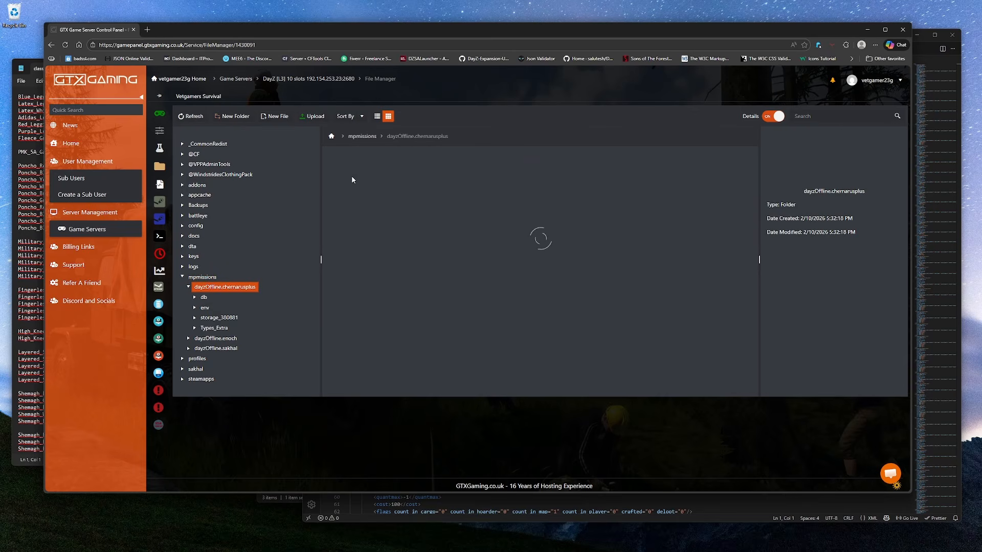
left_click(344, 168)
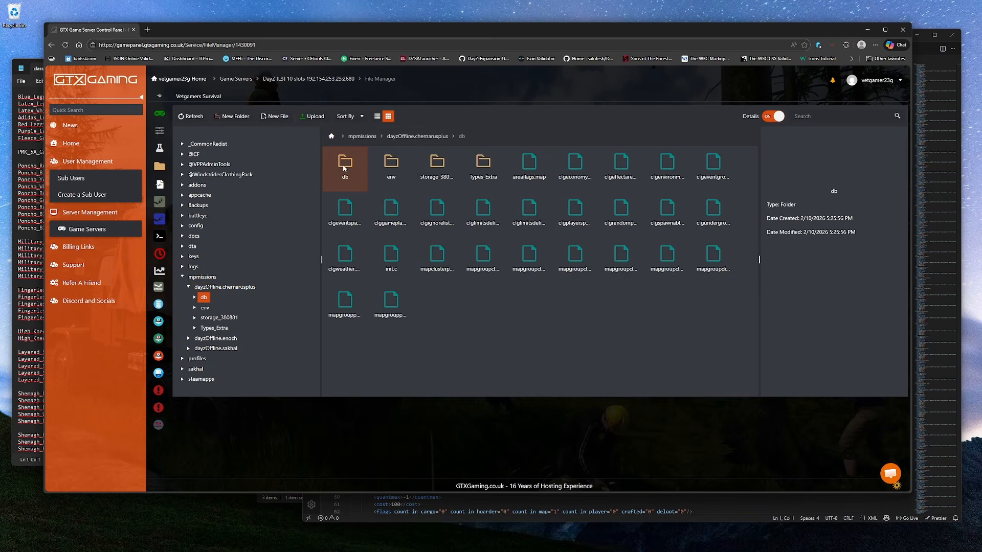
double_click(344, 167)
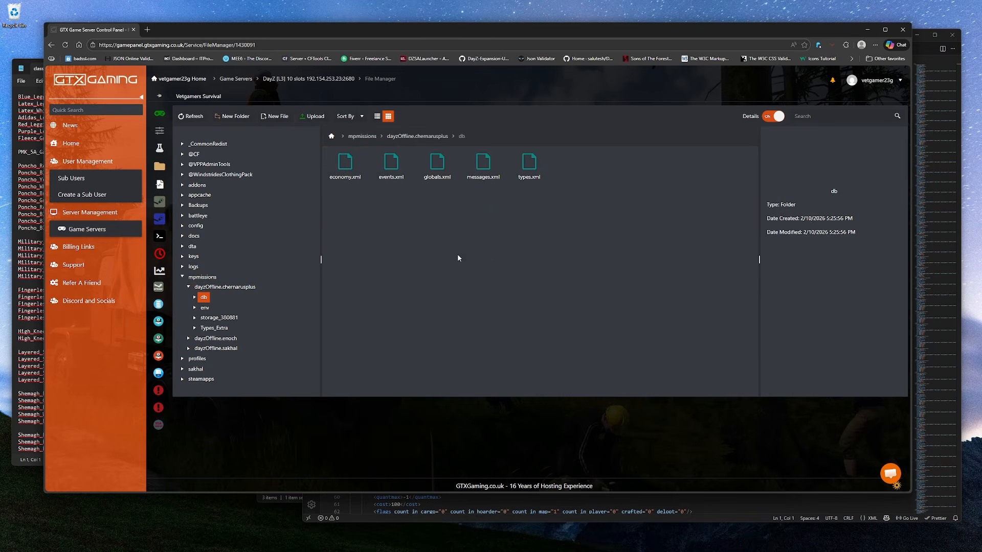
- Open the server's types.xml in the panel's editor and scroll to the end of the file
left_click(530, 169)
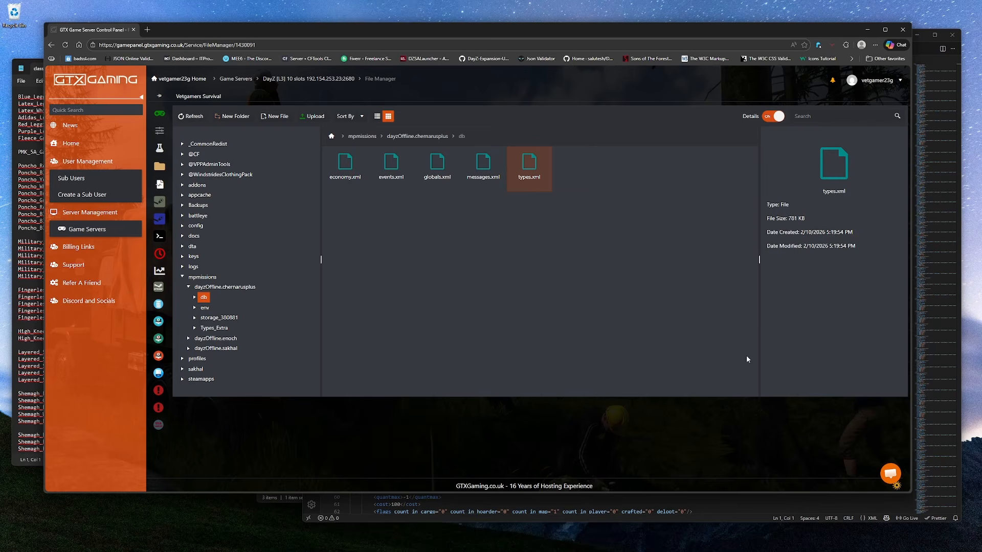
left_click_drag(529, 226, 551, 220)
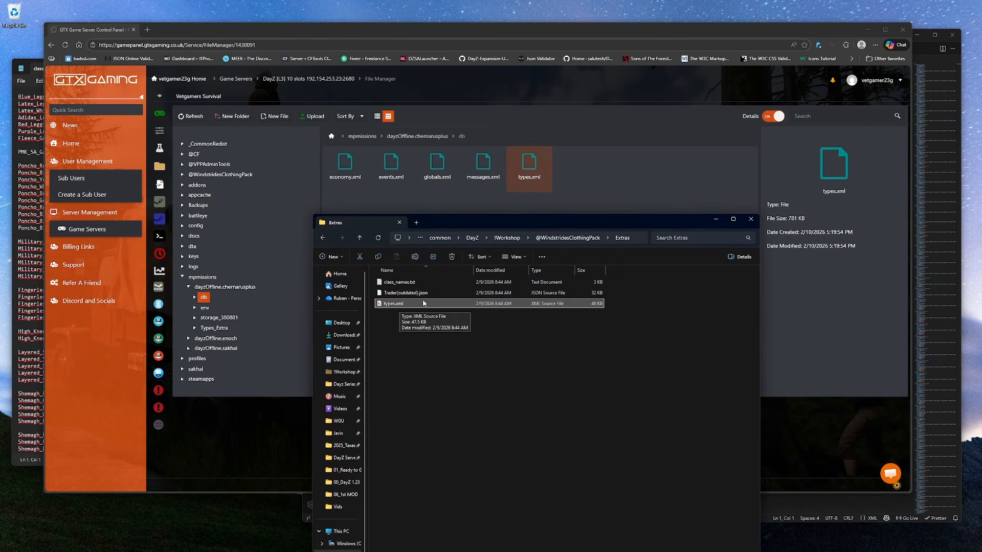
double_click(516, 179)
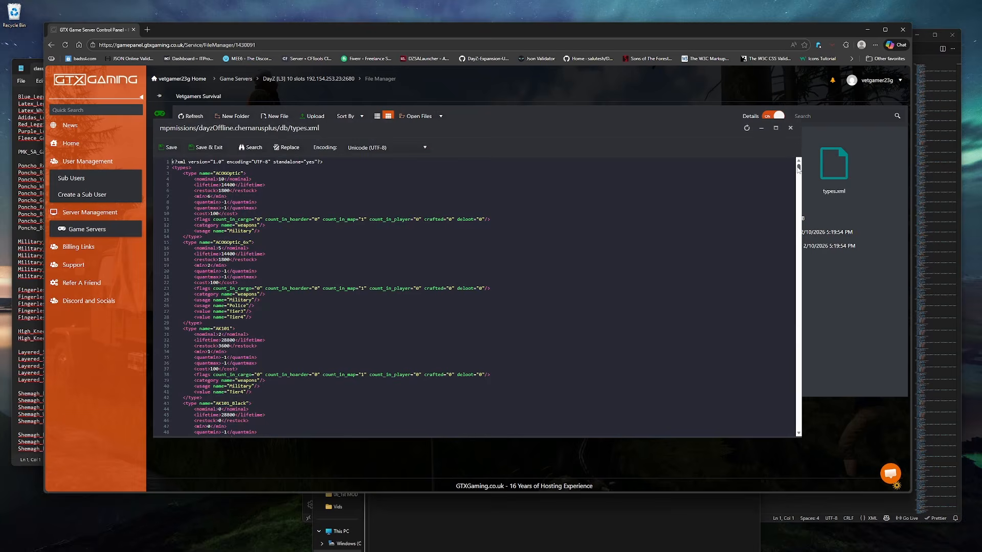
left_click_drag(799, 166, 816, 435)
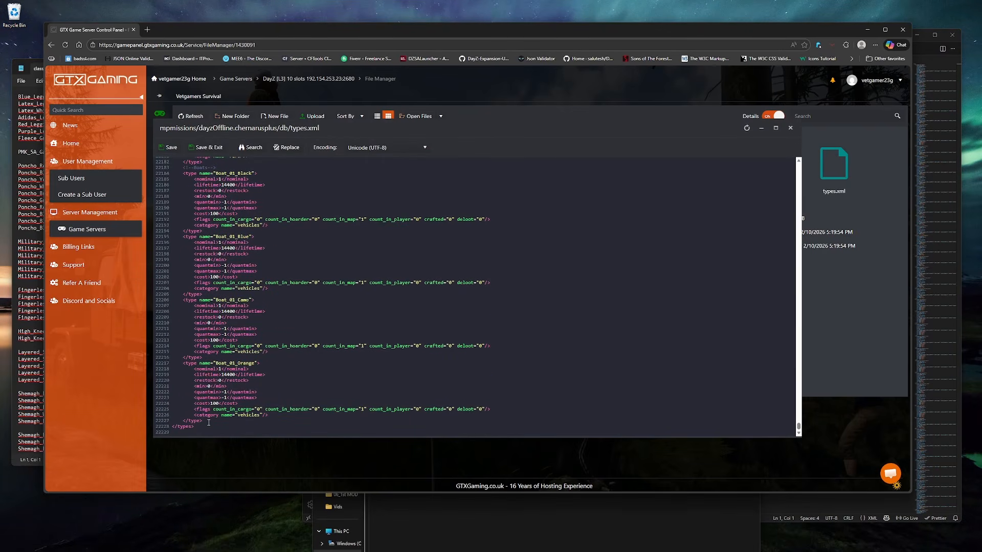
- Review the mod's types.xml and class names list against the server file, then close the server's types.xml editor
left_click(547, 543)
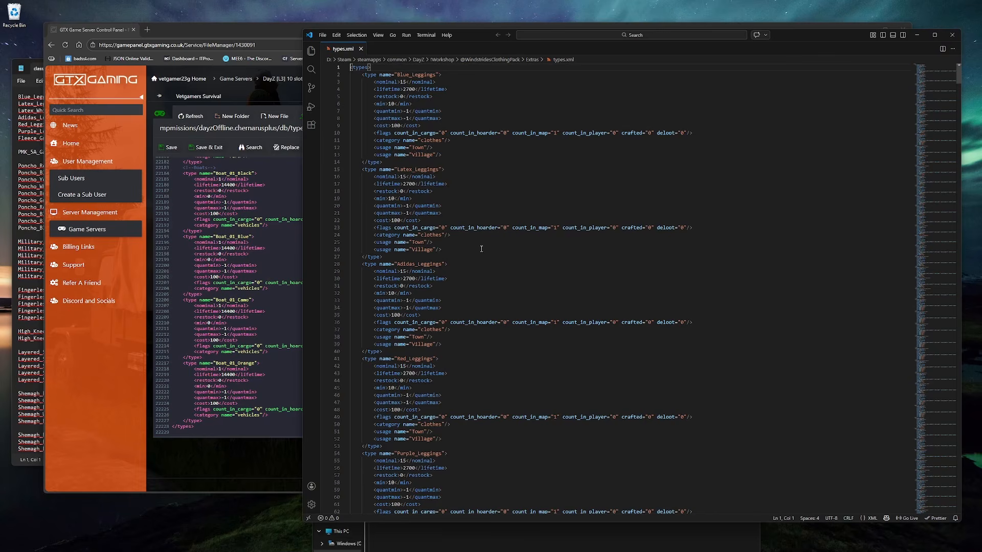
scroll(473, 182, "down", 2)
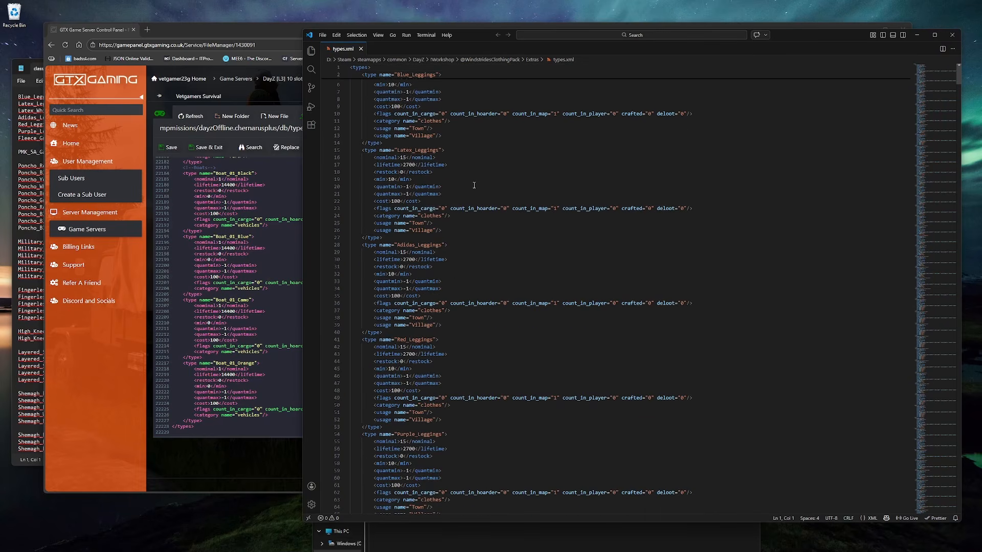
scroll(476, 190, "up", 2)
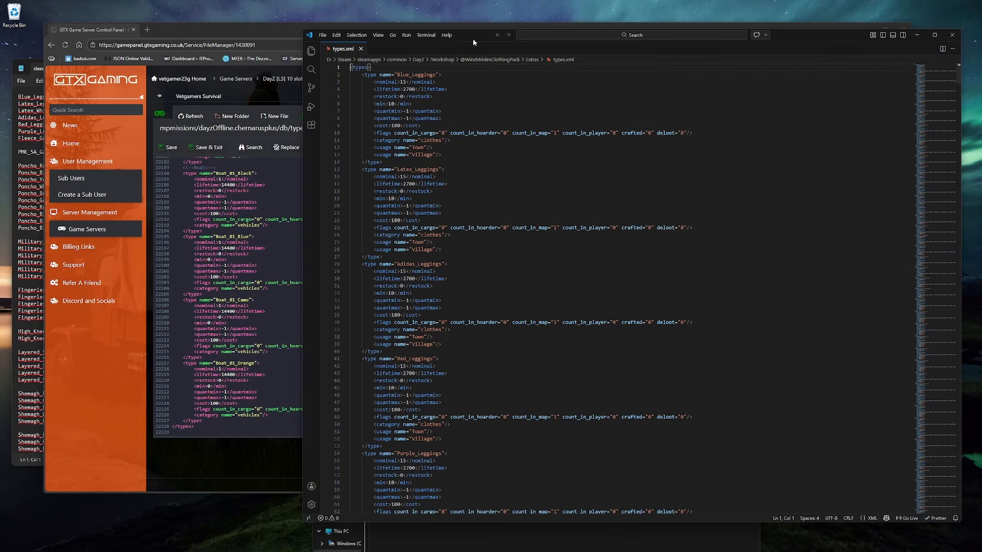
left_click_drag(473, 38, 480, 38)
left_click(161, 35)
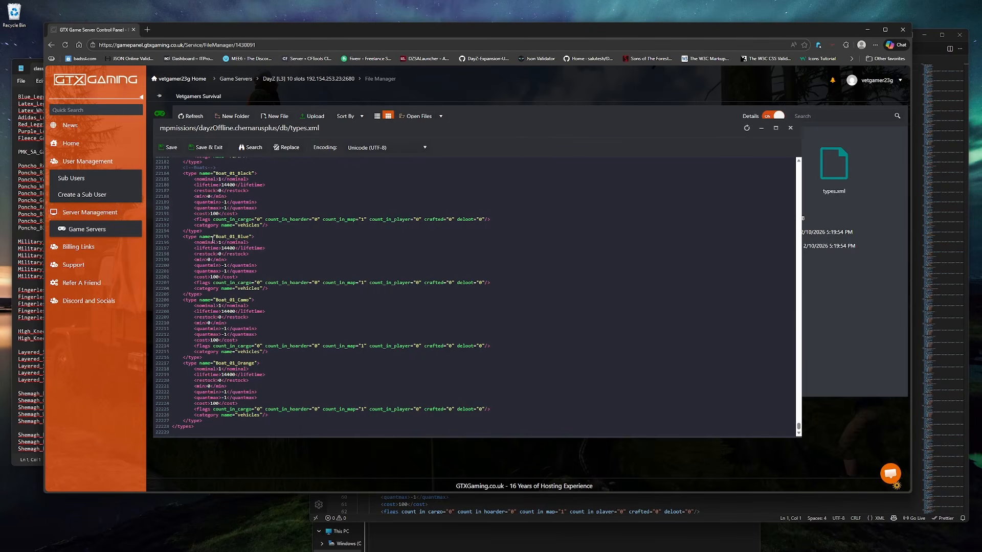
left_click(28, 387)
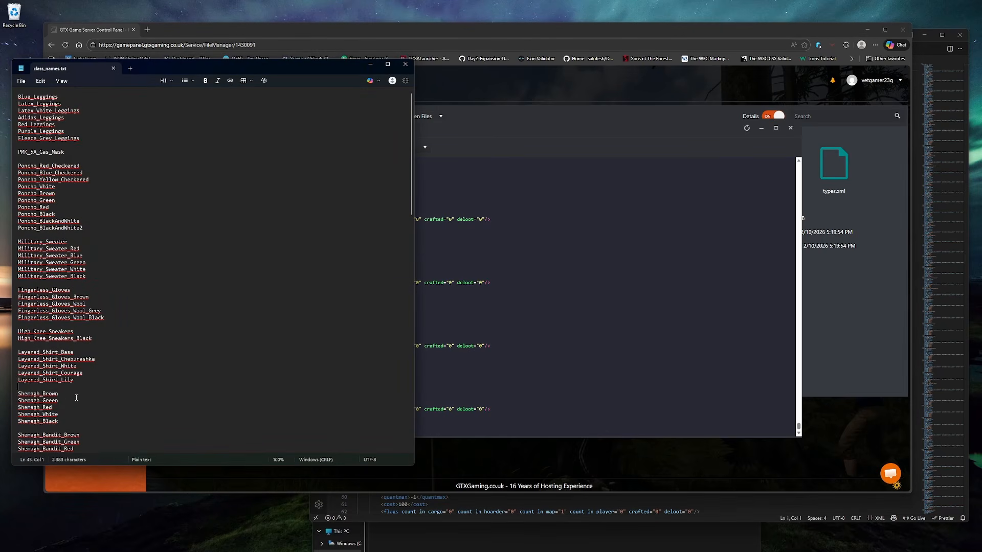
left_click(512, 467)
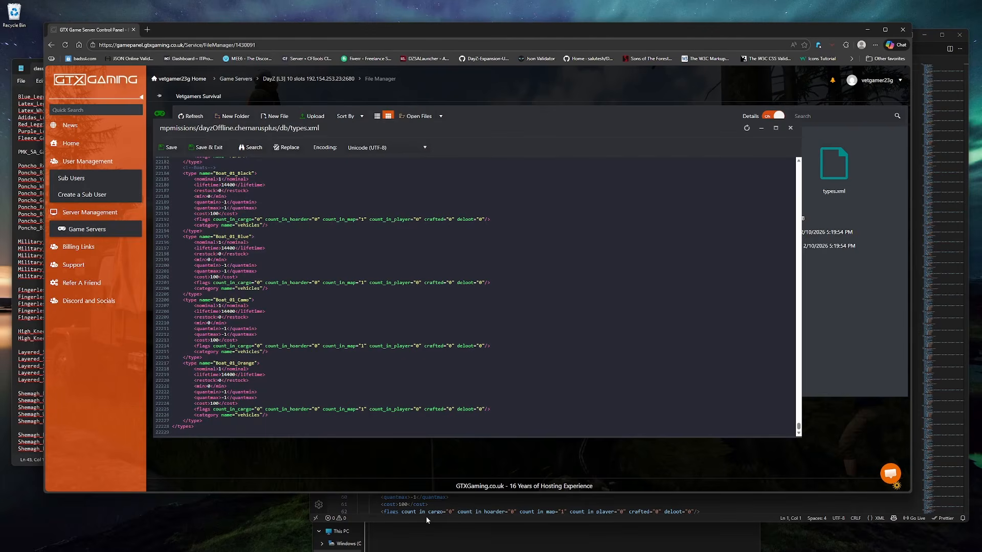
left_click(790, 128)
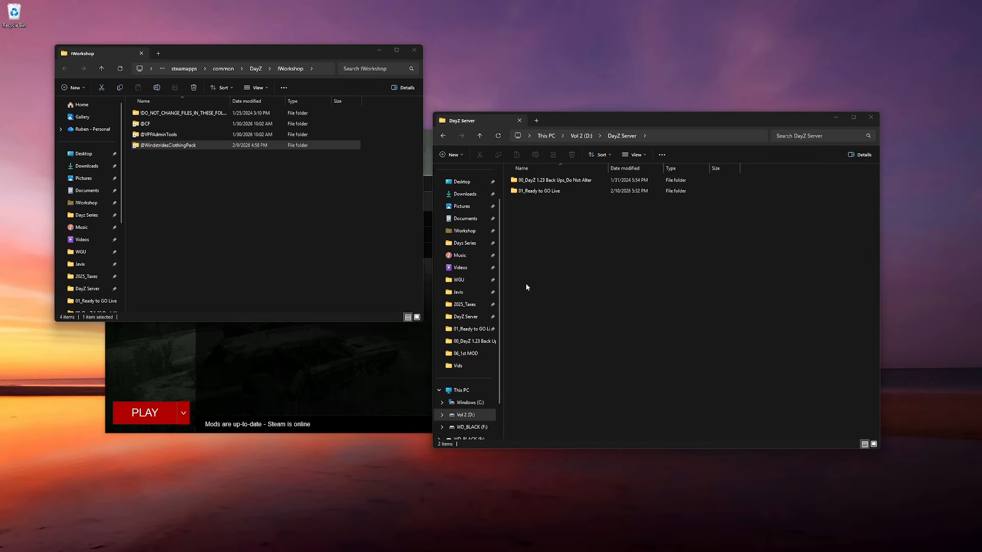
- Select all contents of the dayzOffline.chernarusplus mission folder and compress them into a zip backup
left_click(556, 184)
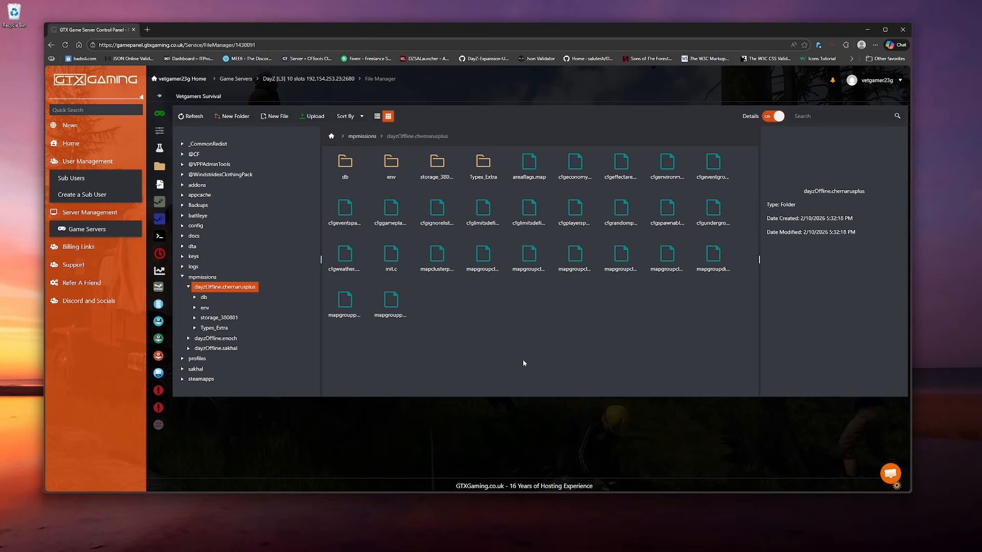
left_click(345, 174)
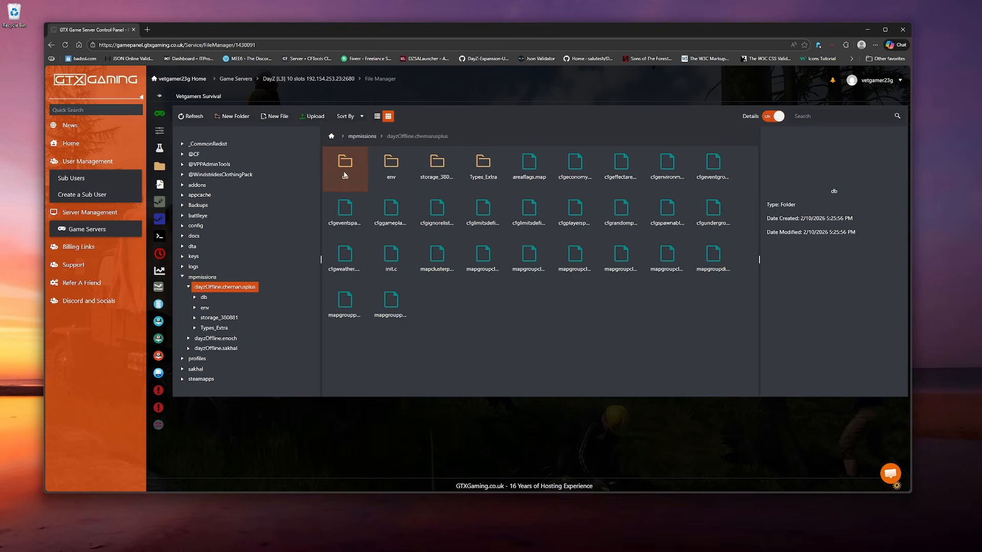
key("ctrl+a")
right_click(398, 314)
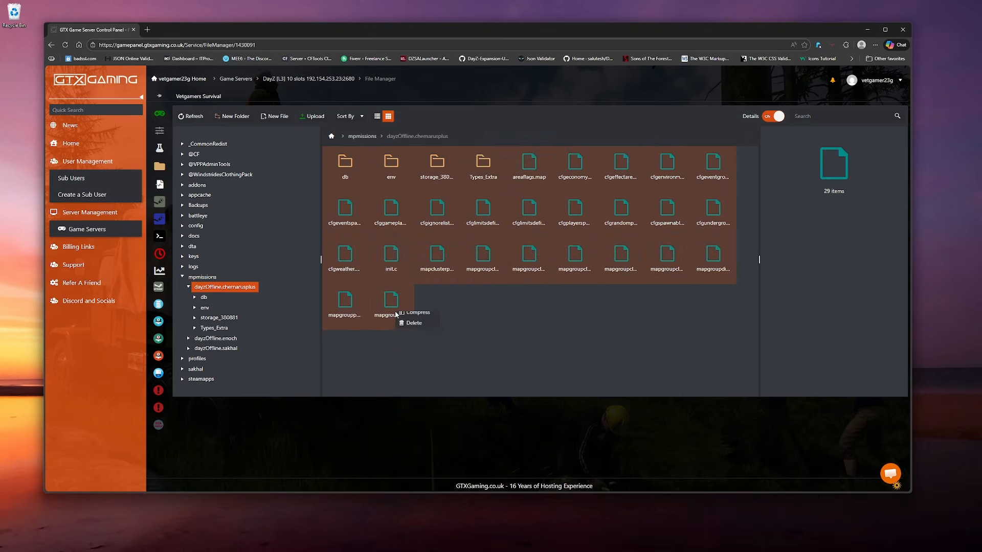
left_click(417, 317)
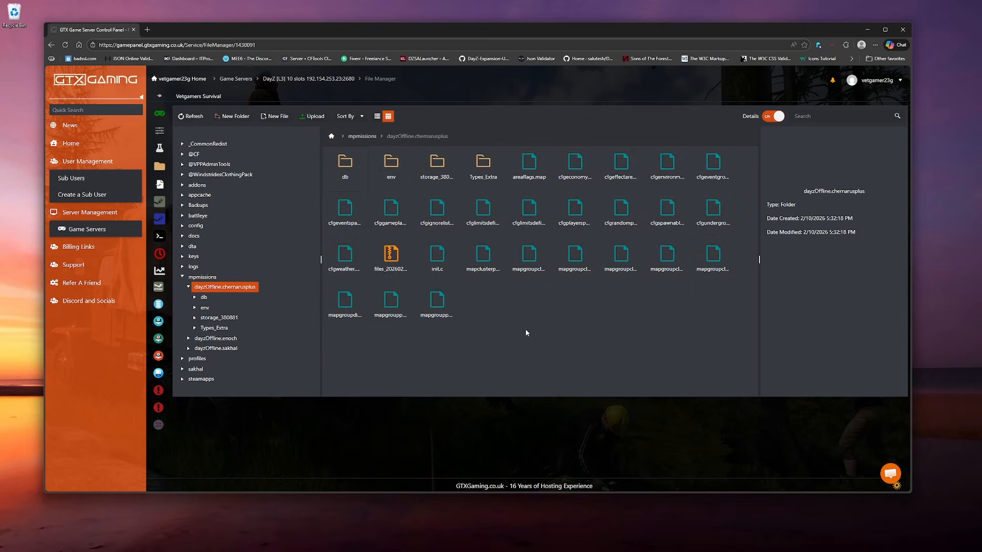
- Download the newly created zip backup of the mission folder
left_click(393, 263)
right_click(393, 263)
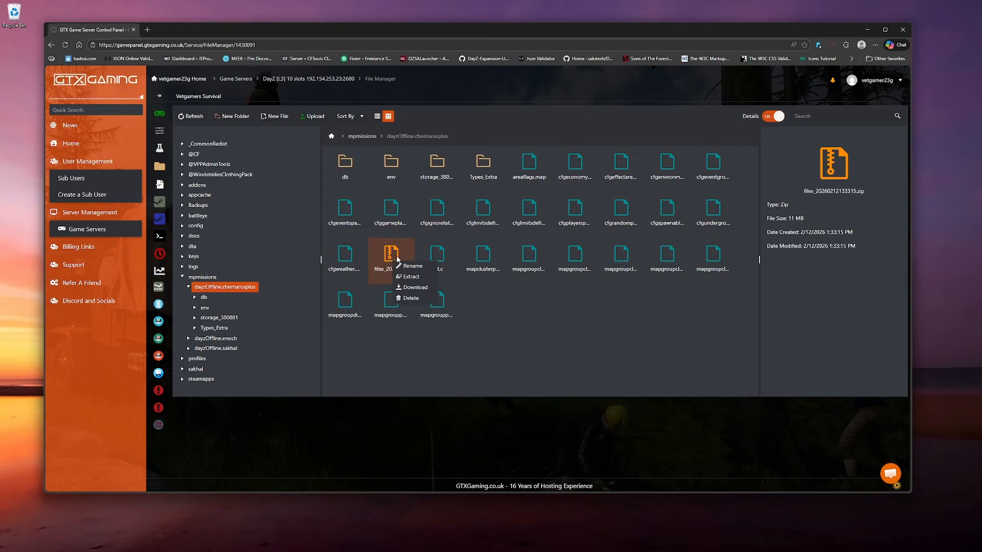
left_click(415, 293)
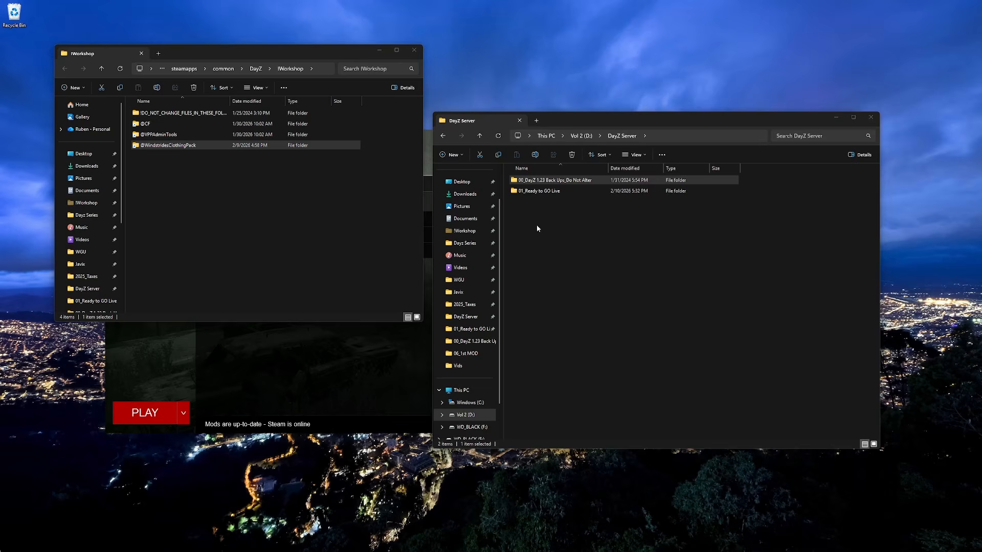
- Switch to File Explorer and create a new folder named Types_Extra inside the local DayZ Server folder
left_click(537, 229)
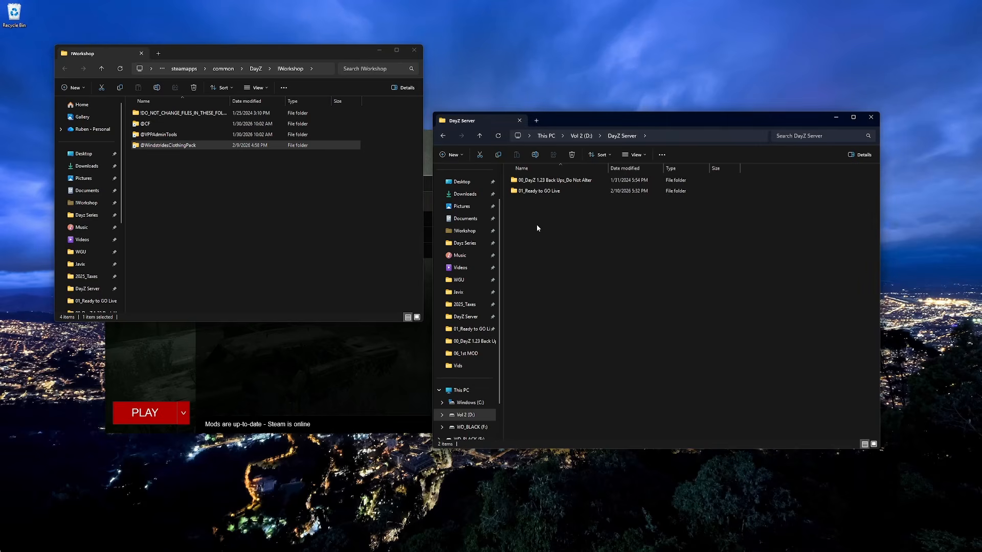
right_click(538, 228)
mouse_move(571, 288)
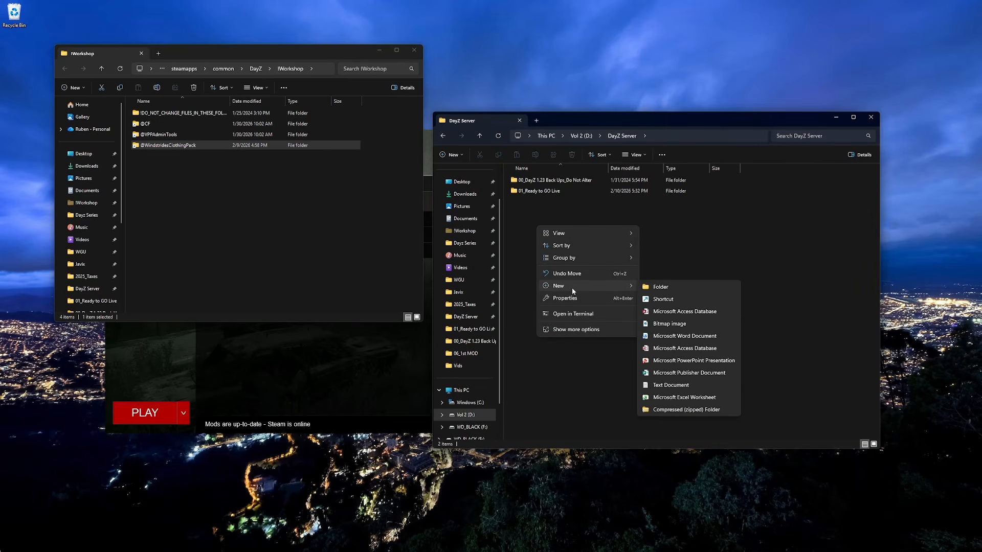
left_click(647, 286)
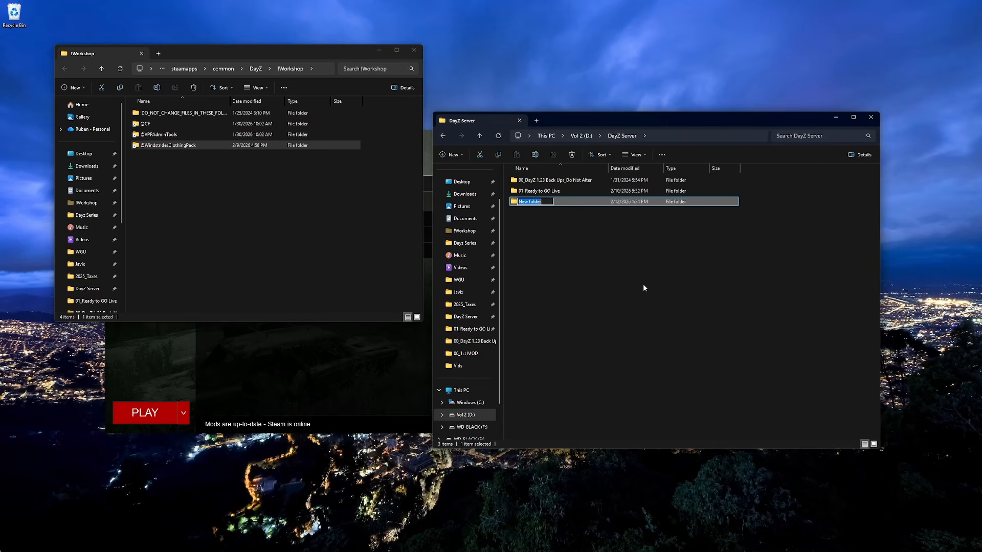
type("Types_Extra")
left_click(643, 288)
left_click(172, 147)
double_click(172, 148)
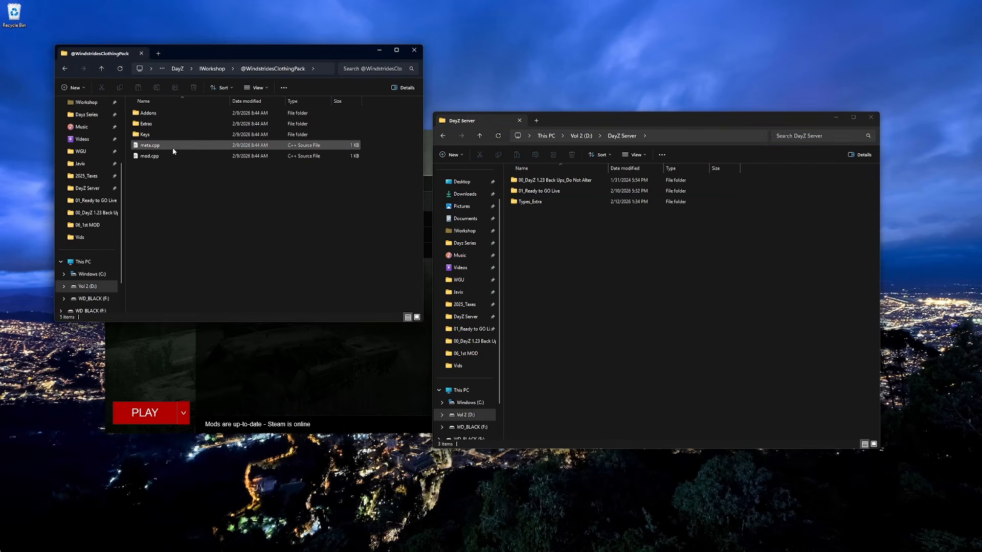
double_click(158, 124)
left_click(163, 134)
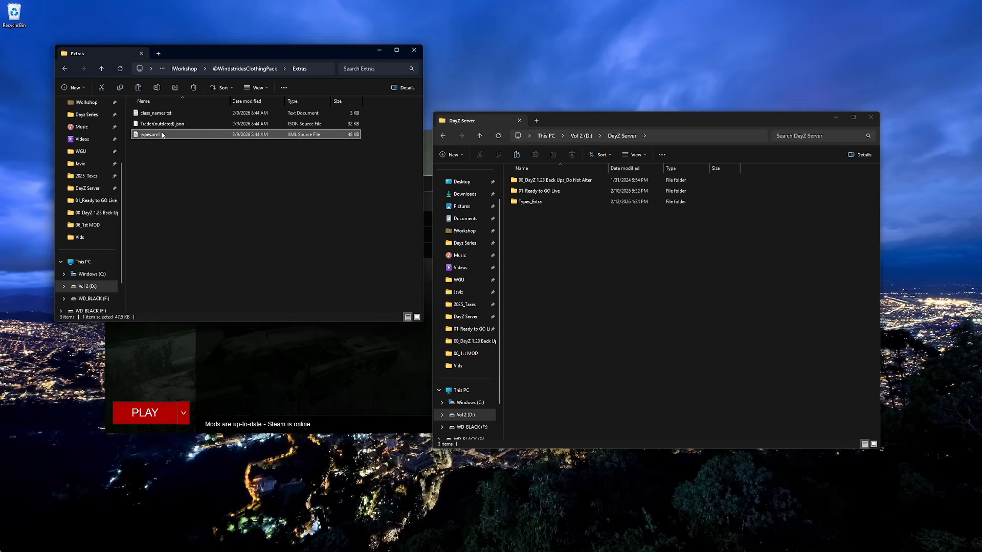
double_click(515, 201)
key("ctrl+v")
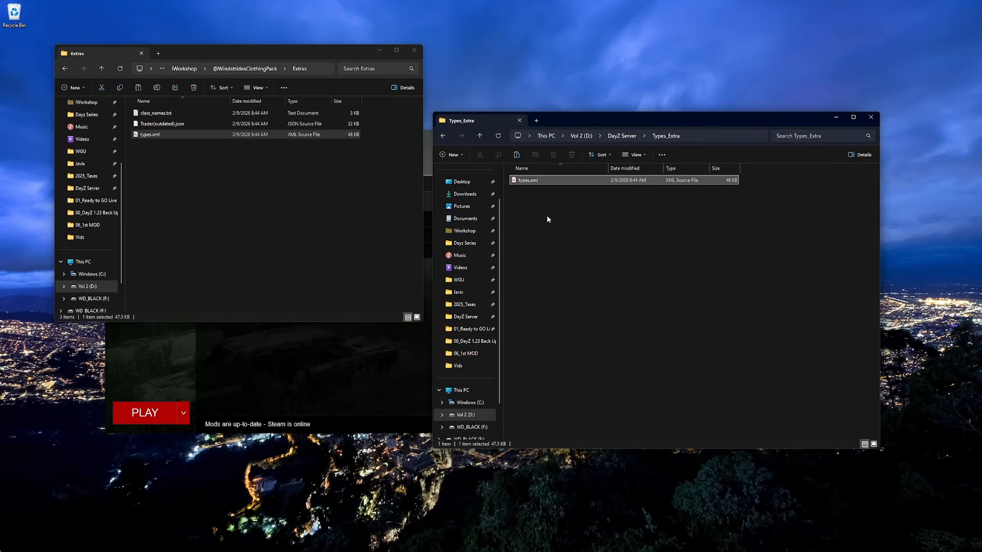
- Rename the copied file to Windstrides_types.xml
right_click(532, 182)
left_click(594, 196)
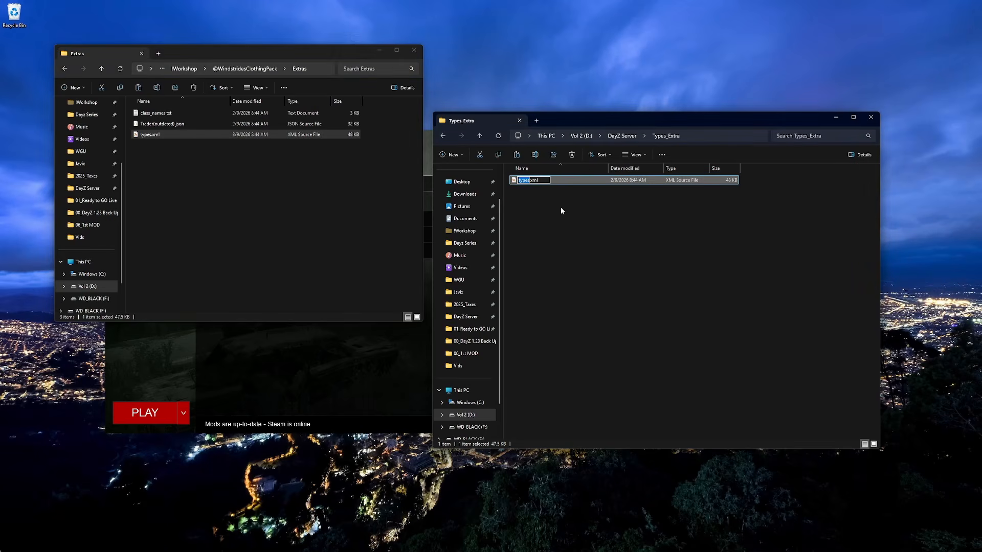
key("Home")
type("Windstrides_")
key("Return")
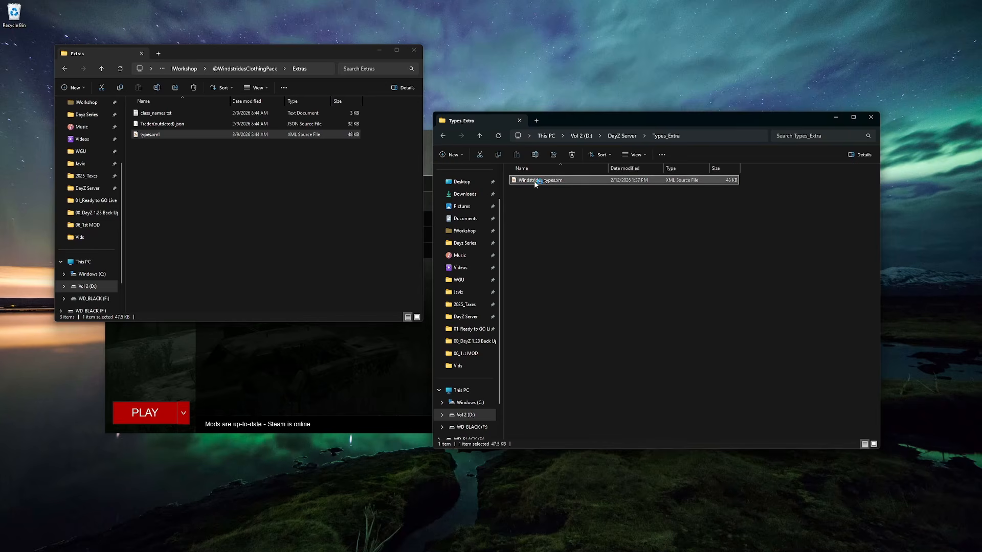
- Open Windstrides_types.xml and use find and replace to edit the repeated nominal, lifetime, restock and min block
double_click(536, 182)
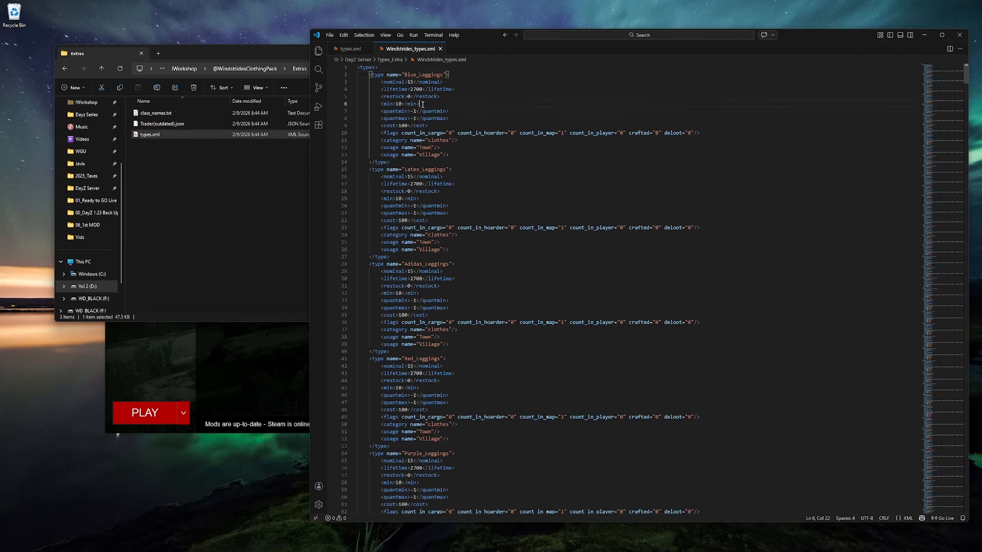
left_click_drag(423, 104, 351, 85)
key("ctrl+c")
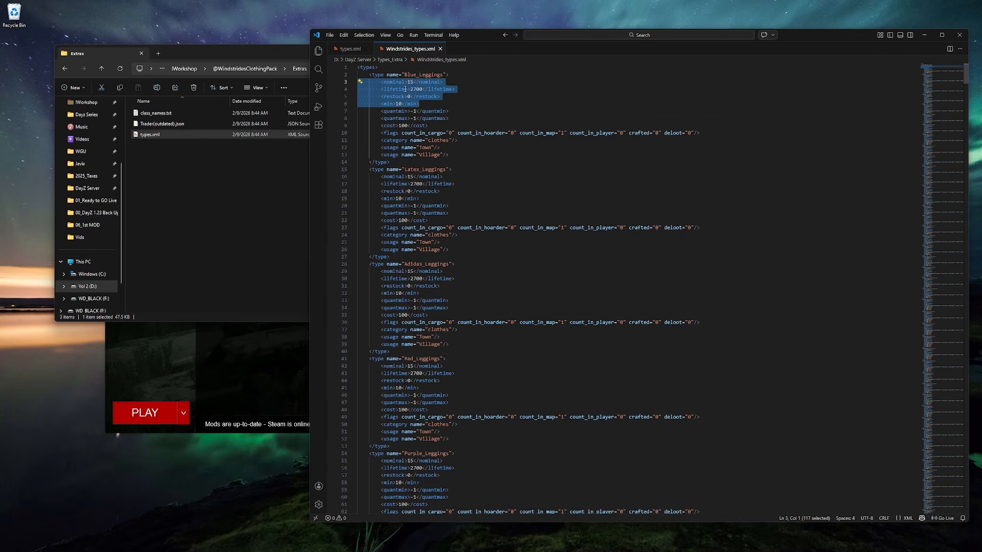
key("ctrl+f")
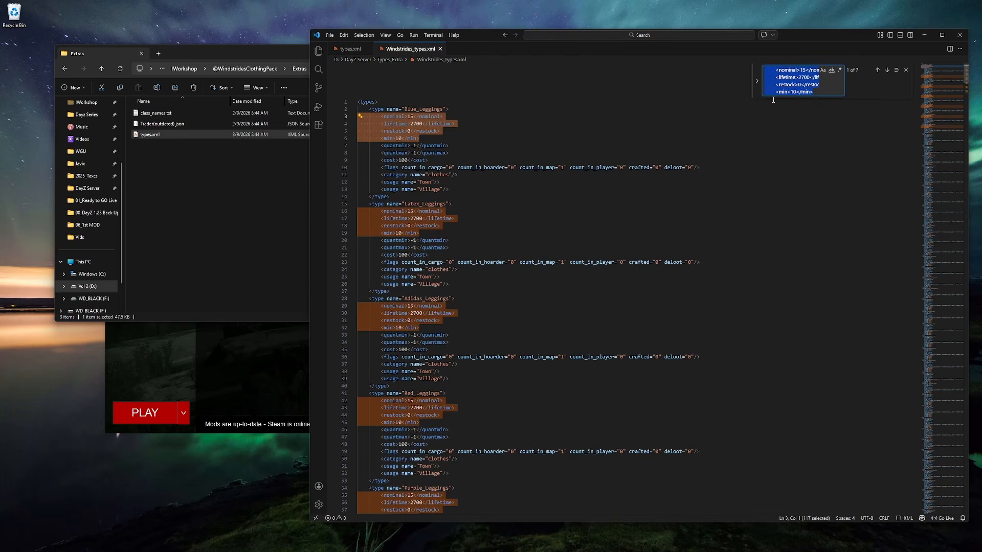
left_click(790, 102)
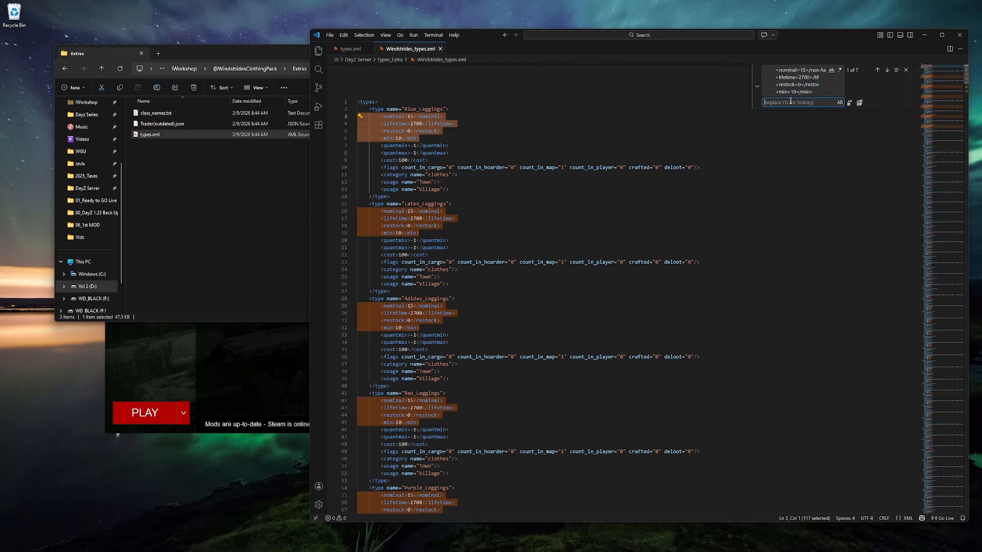
key("ctrl+v")
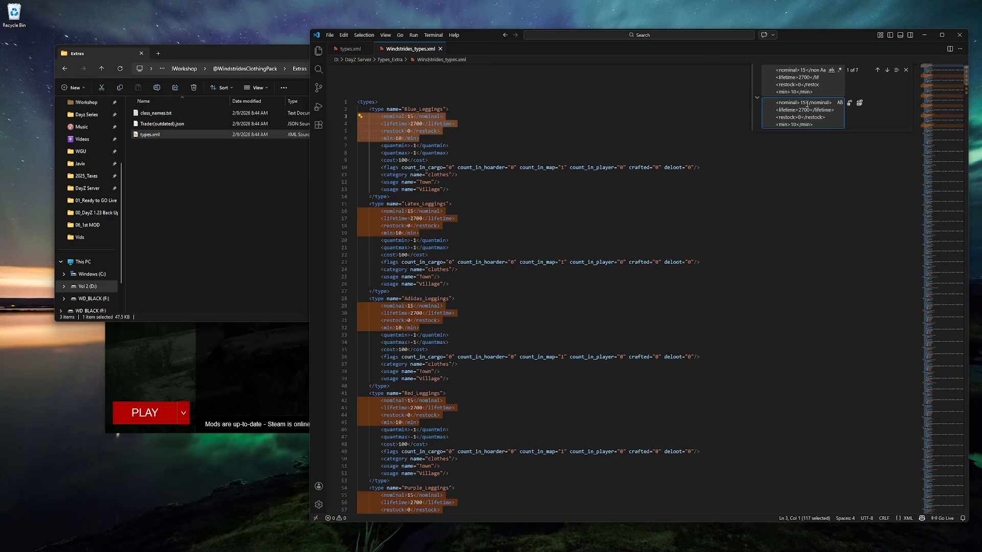
left_click(807, 104)
key("BackSpace")
type("0")
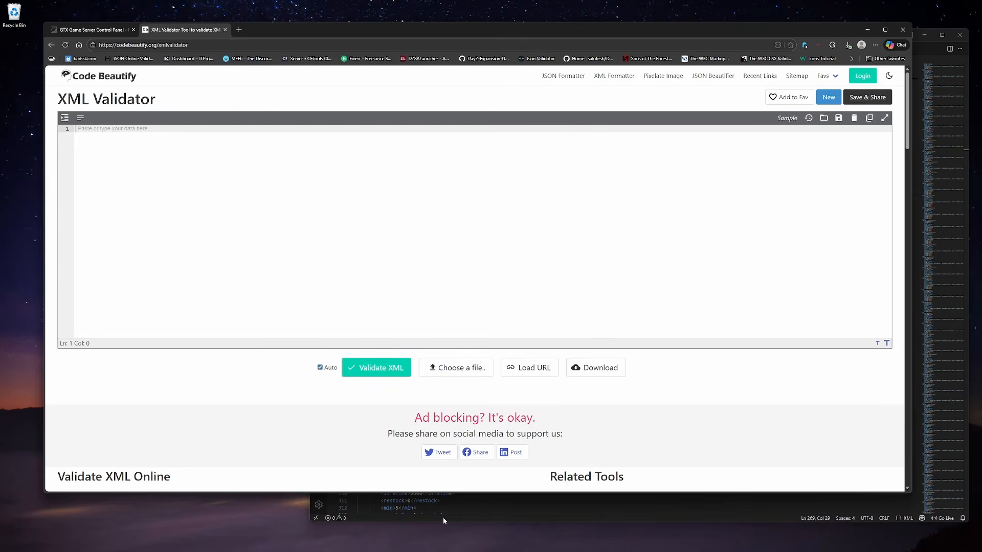
left_click(443, 521)
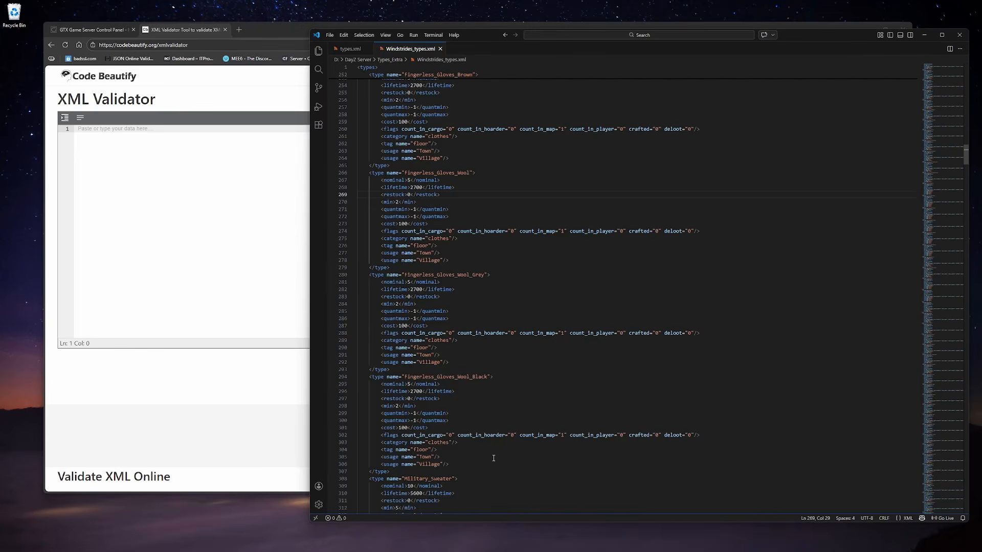
- Copy the whole Windstrides_types.xml content and paste it into the online XML Validator
key("ctrl+a")
key("ctrl+c")
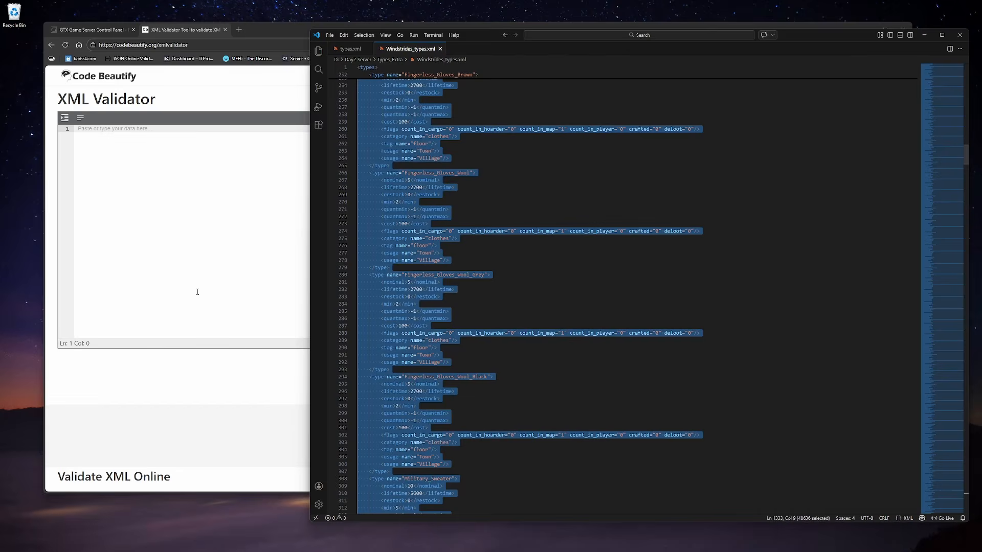
left_click(198, 292)
key("ctrl+v")
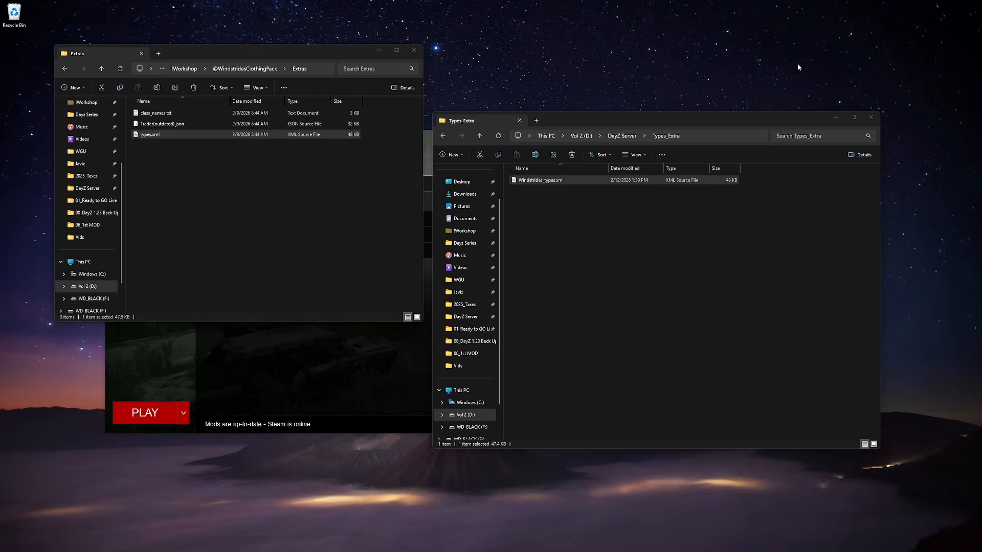
- Copy cfgeconomycore.xml from the 00_DayZ 1.23 Back Ups folder into the DayZ Server folder
left_click(607, 251)
left_click(481, 137)
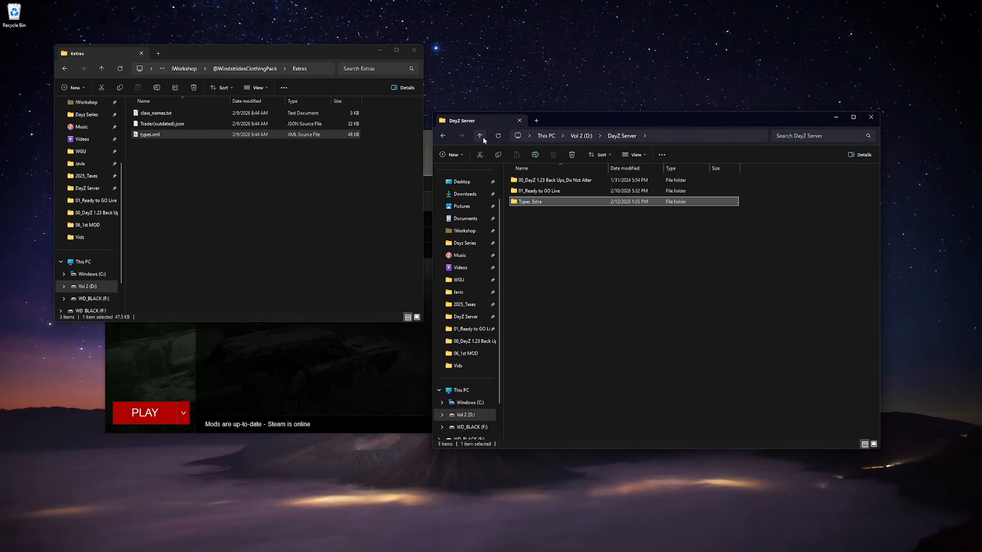
double_click(545, 181)
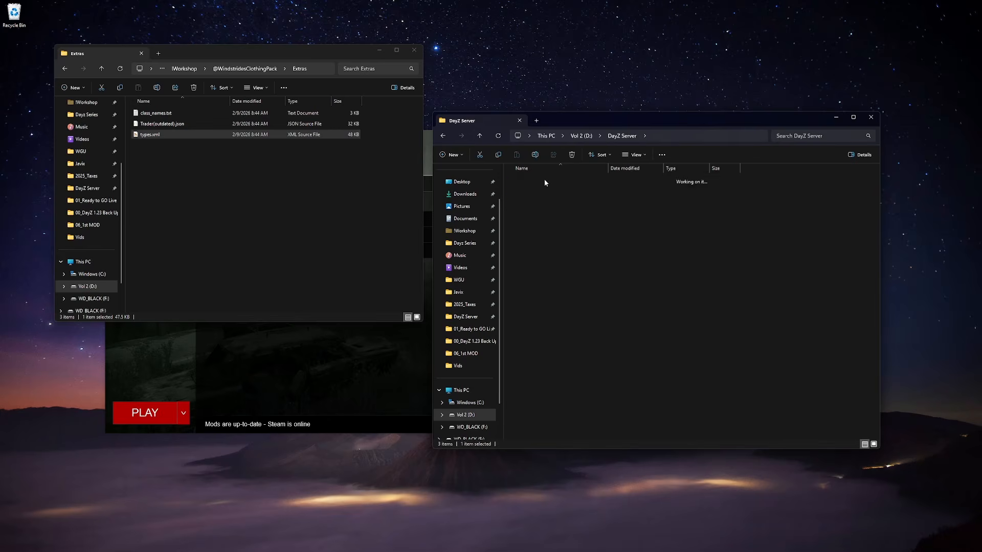
left_click(546, 224)
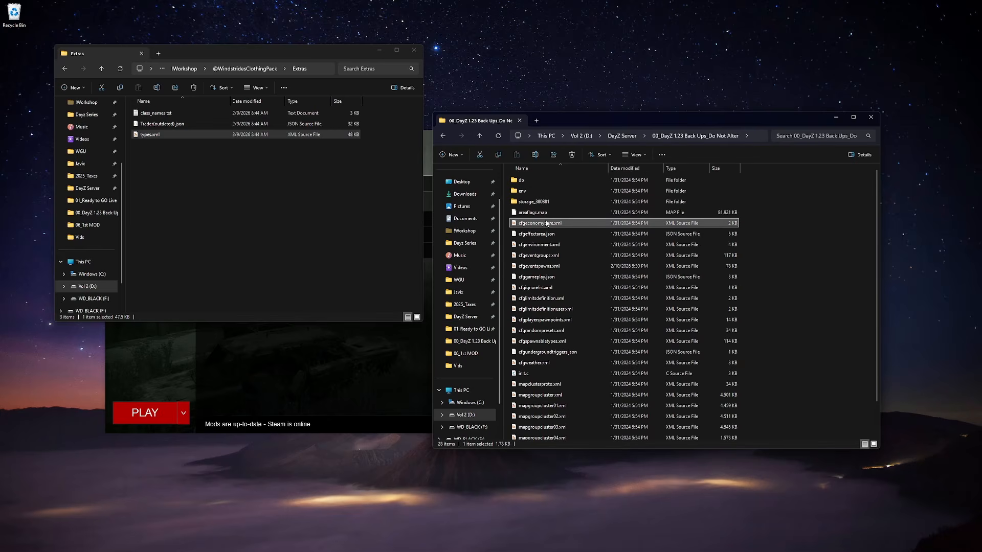
key("ctrl+c")
left_click(481, 136)
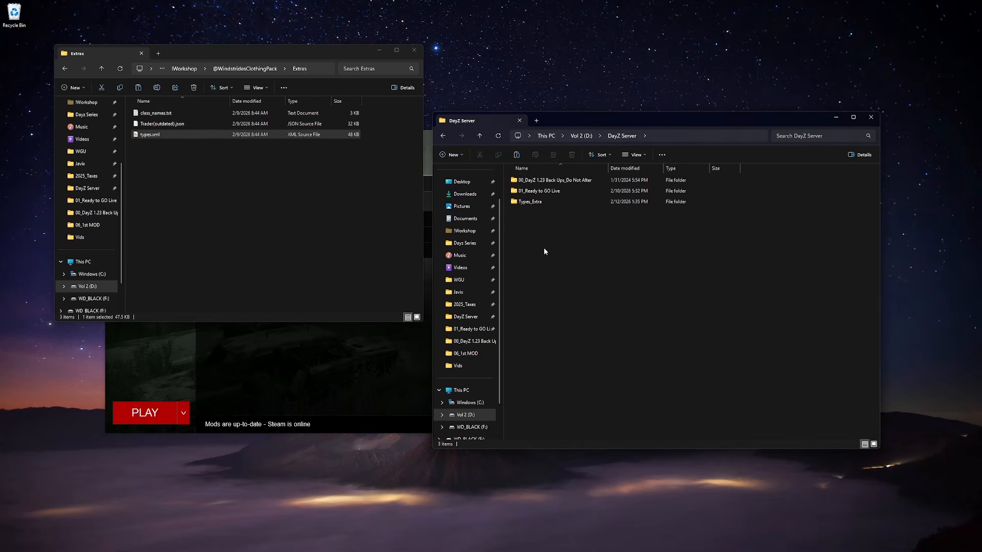
key("ctrl+v")
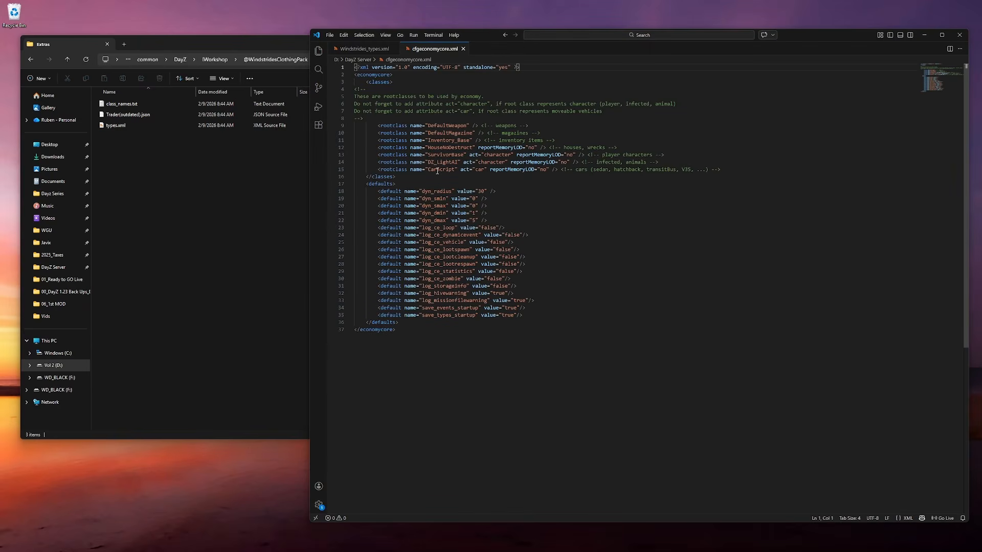
- In cfgeconomycore.xml, add a "Modded Types" comment on a new line after the defaults section
scroll(432, 189, "down", 2)
left_click(407, 285)
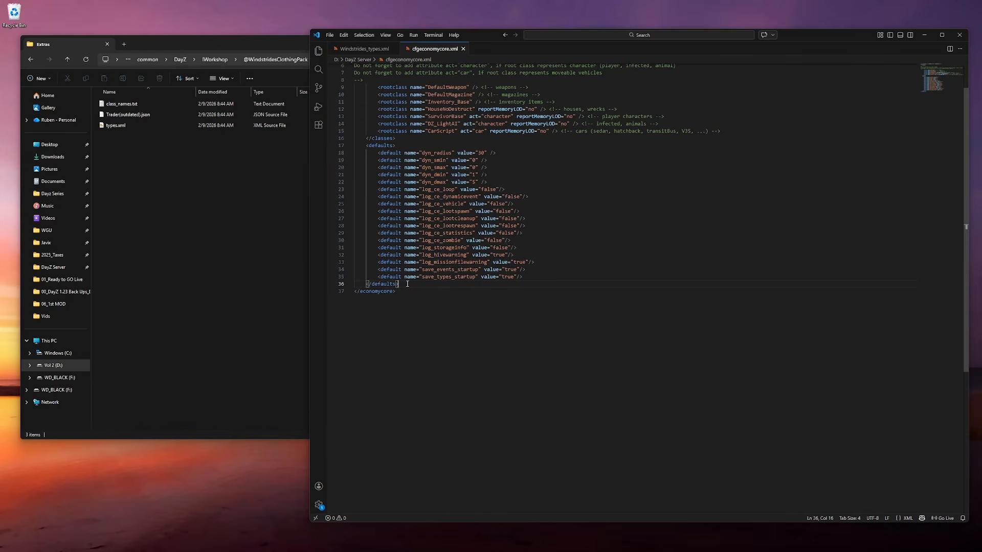
key("Return")
key("Return")
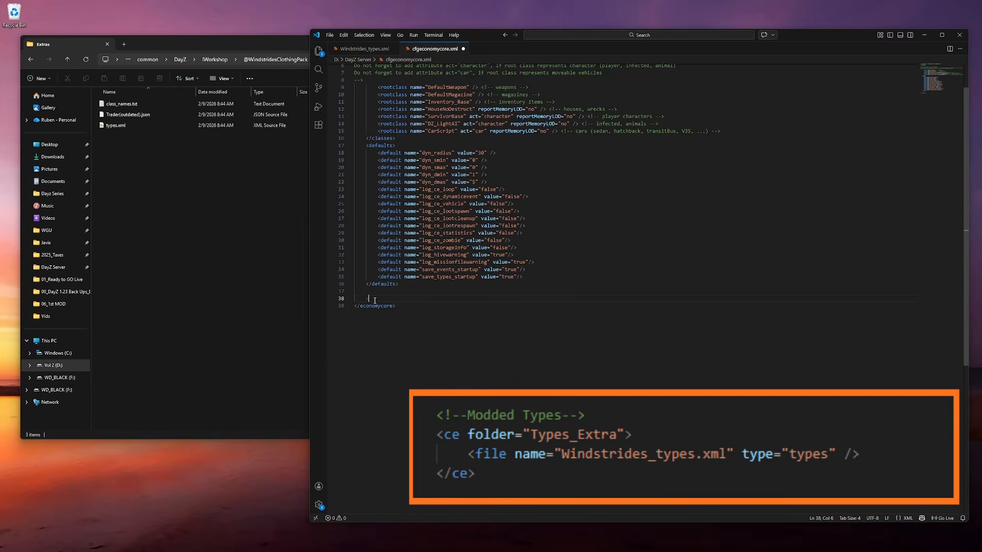
type("--")
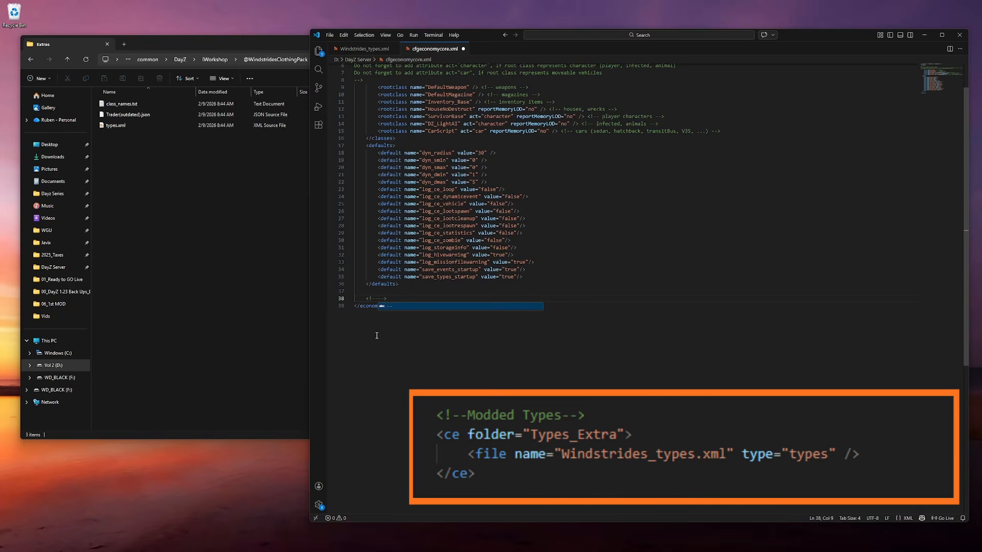
type("Mo")
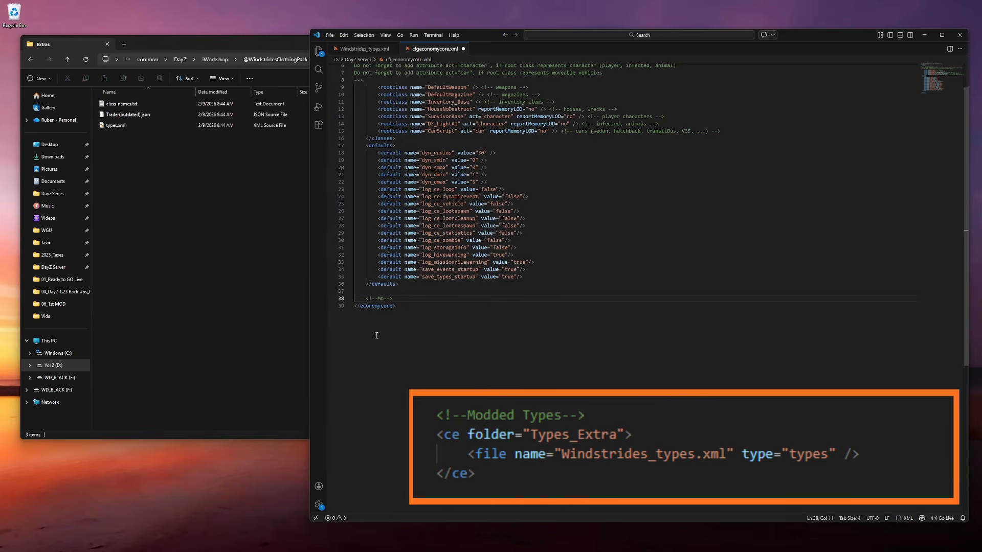
type("dded Types")
- Add a ce element with folder "Types_Extra" containing a file entry name "Windstrides_types.xml" with type "types"
key("End")
key("Return")
type("<ce fo")
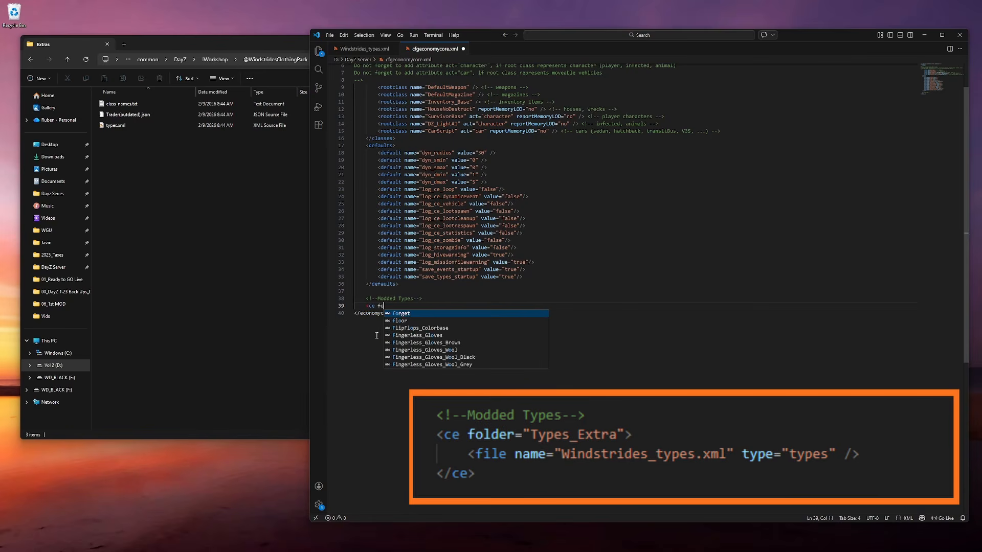
type("lder=")
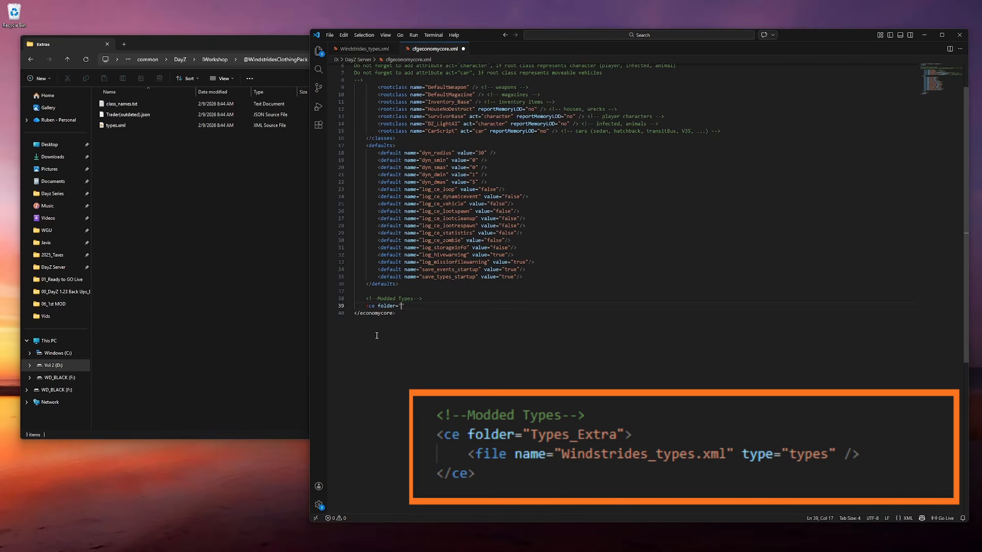
type("Types_Extra\"")
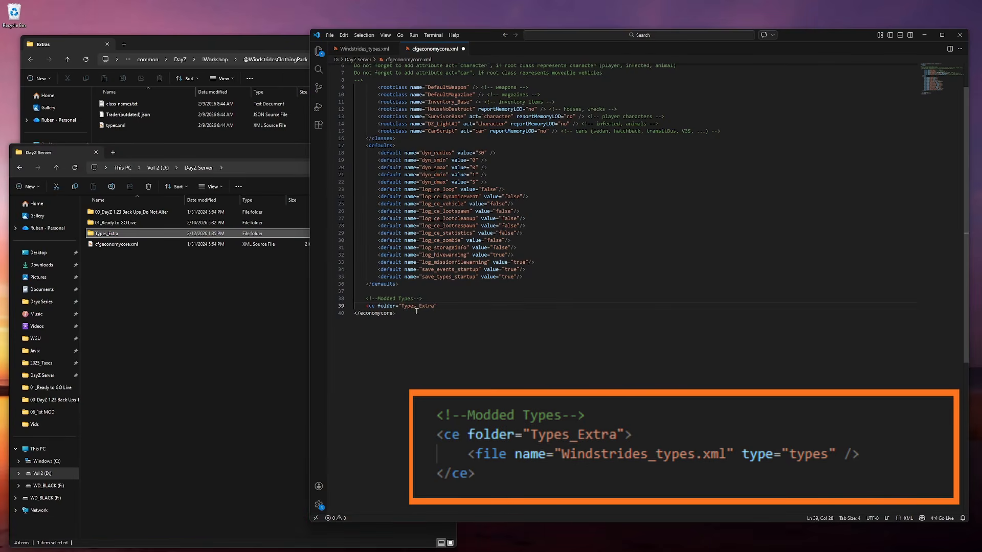
type(">")
key("Return")
type("<")
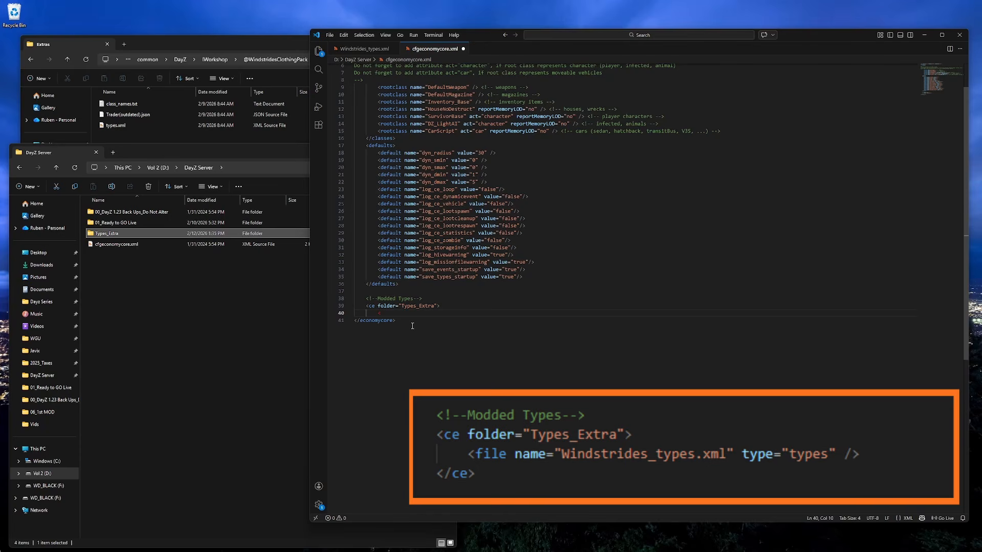
type("file name")
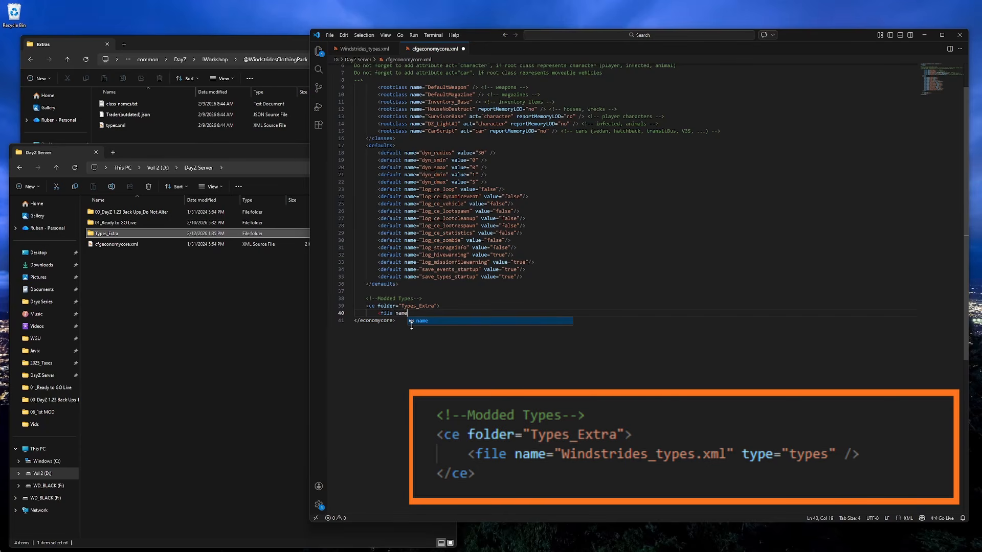
type("=\"Windstrides_types")
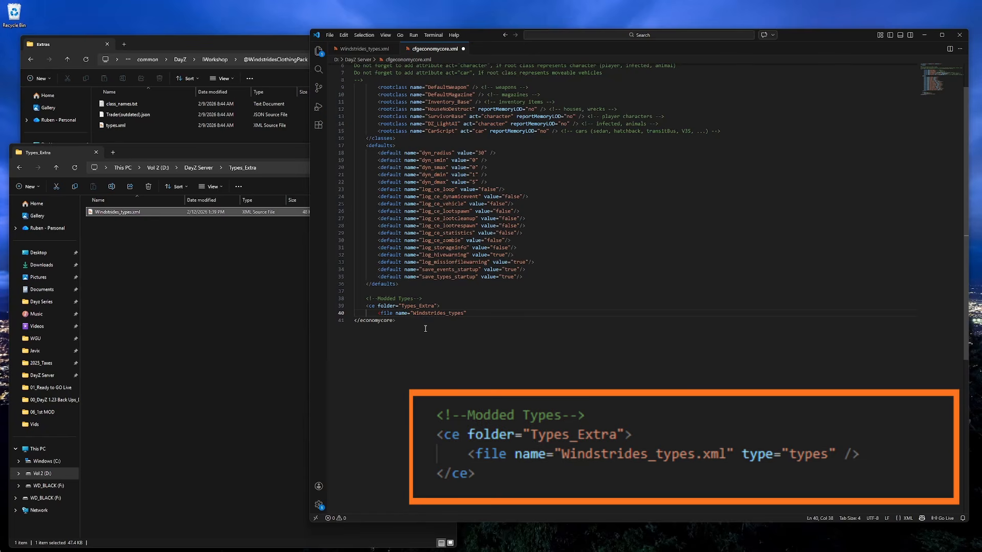
type(".xml\" type=\"types\" />")
key("Return")
left_click(433, 306)
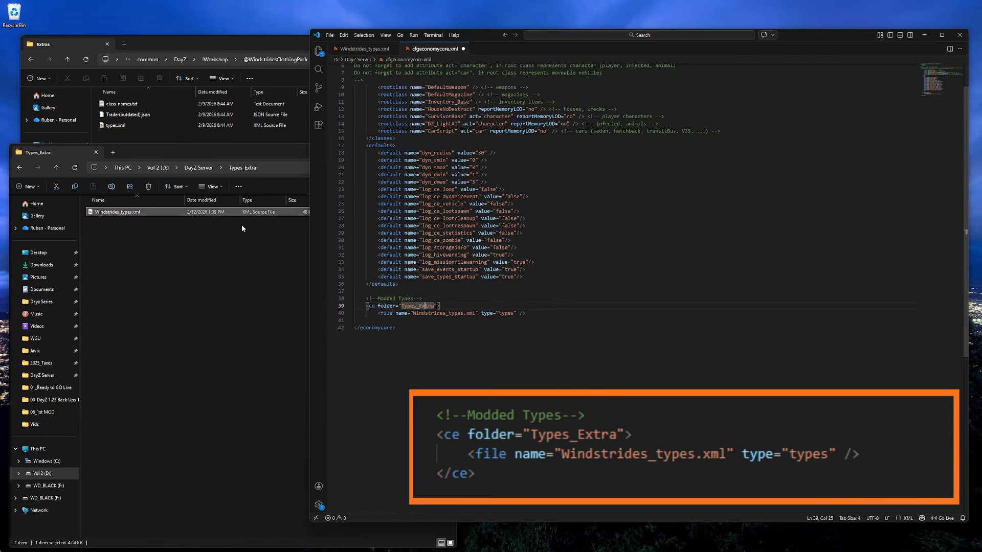
- Check the Types_Extra folder and its file name against the new cfgeconomycore entry
left_click(56, 167)
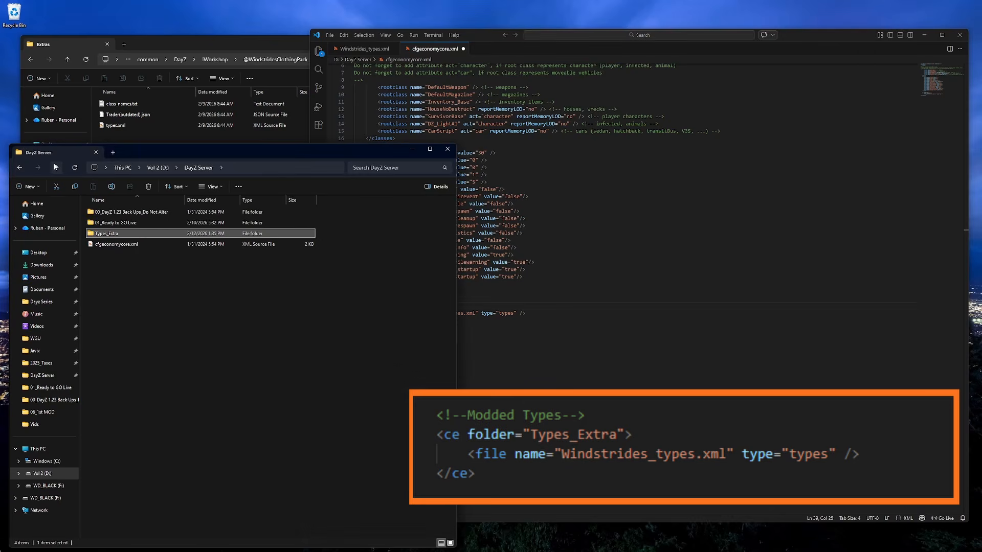
left_click(495, 38)
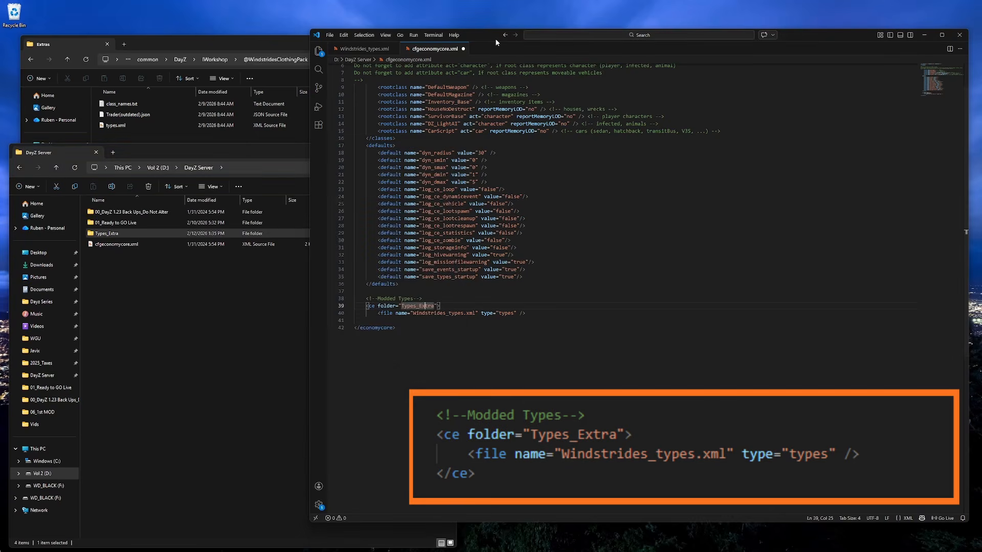
double_click(103, 233)
left_click(119, 214)
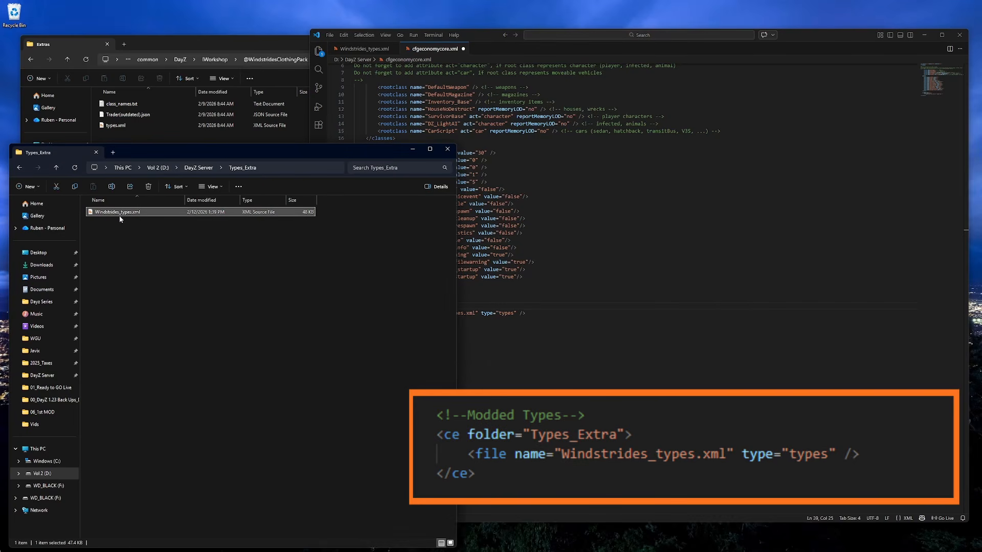
- Close the Types_Extra ce element with its end tag
left_click(479, 40)
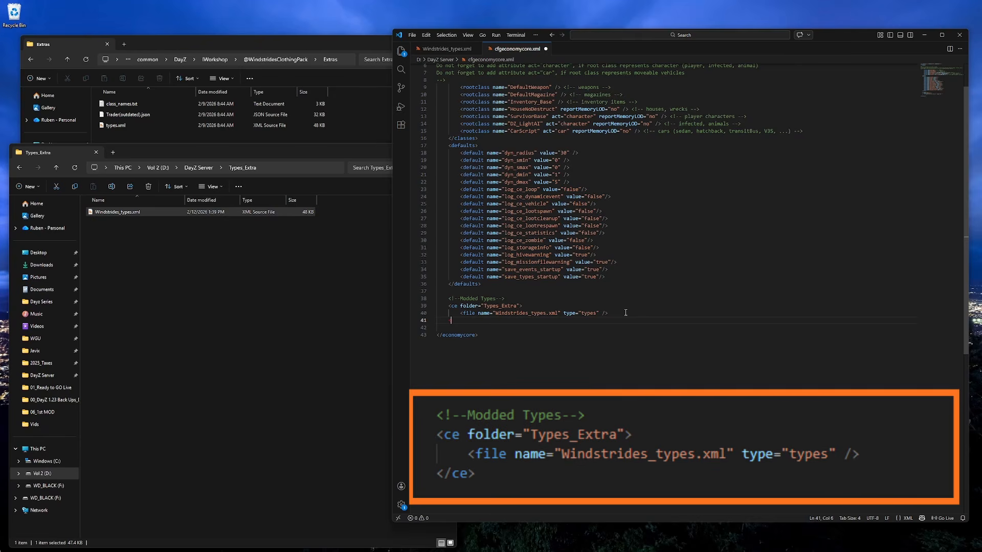
type("ce>")
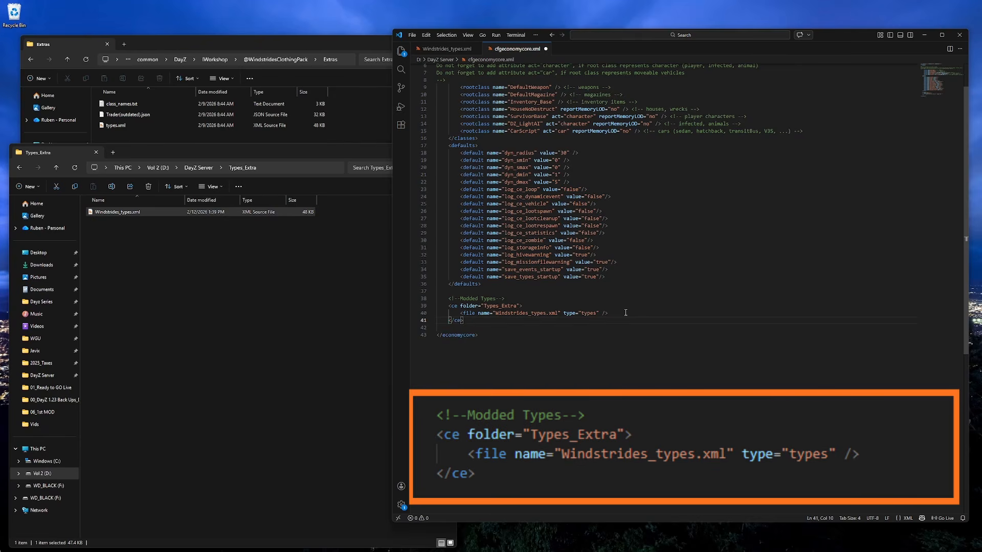
- Duplicate the file entry and rename the copy as an example of a second mod's types file, then delete the duplicate line
left_click(625, 312)
key("shift+Home")
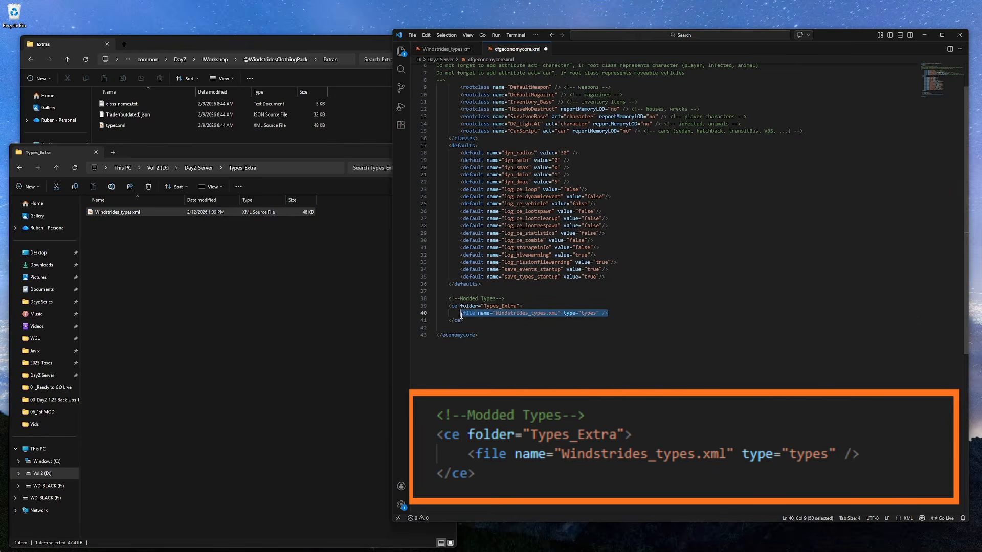
left_click(615, 318)
left_click(615, 315)
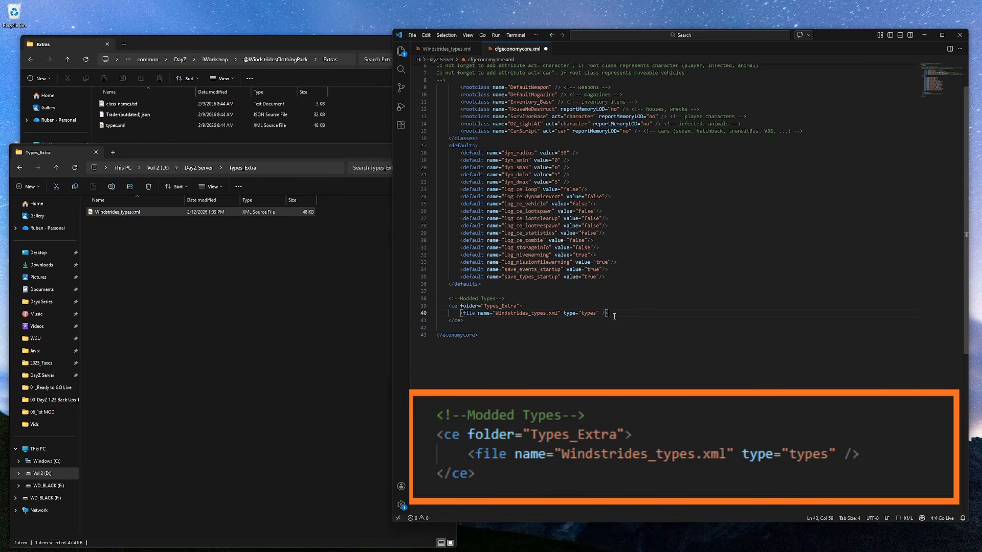
key("shift+alt+Down")
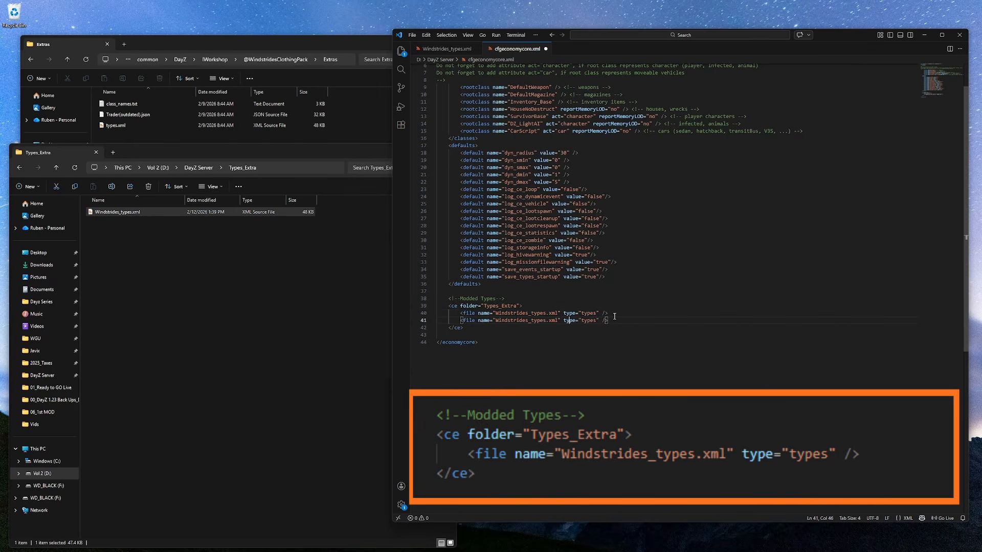
key("Left")
key("Left")
key("Left")
key("Left")
key("Left")
key("Left")
key("Left")
key("Left")
key("Left")
key("Left")
key("Left")
key("Left")
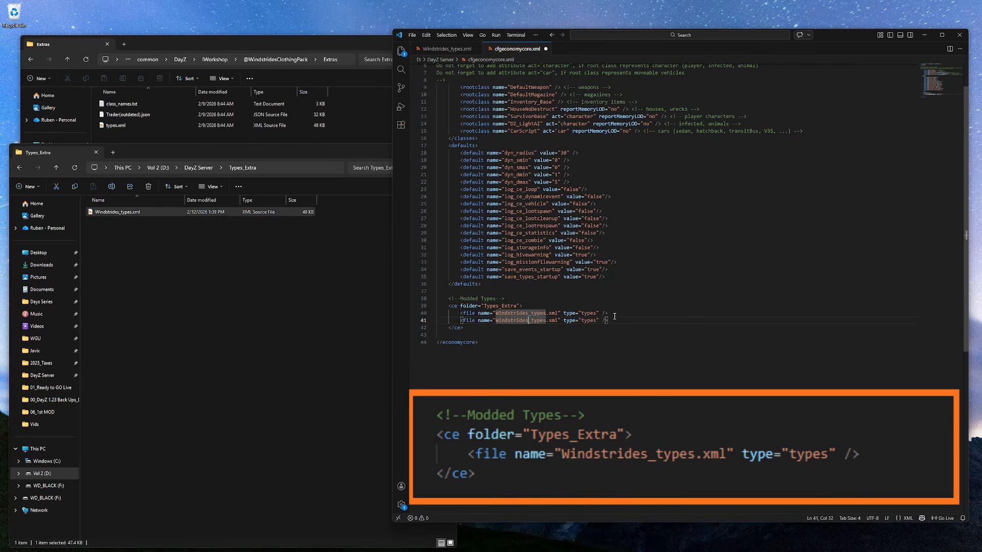
key("BackSpace")
key("BackSpace")
key("BackSpace")
key("BackSpace")
key("BackSpace")
key("BackSpace")
key("BackSpace")
key("BackSpace")
key("BackSpace")
key("BackSpace")
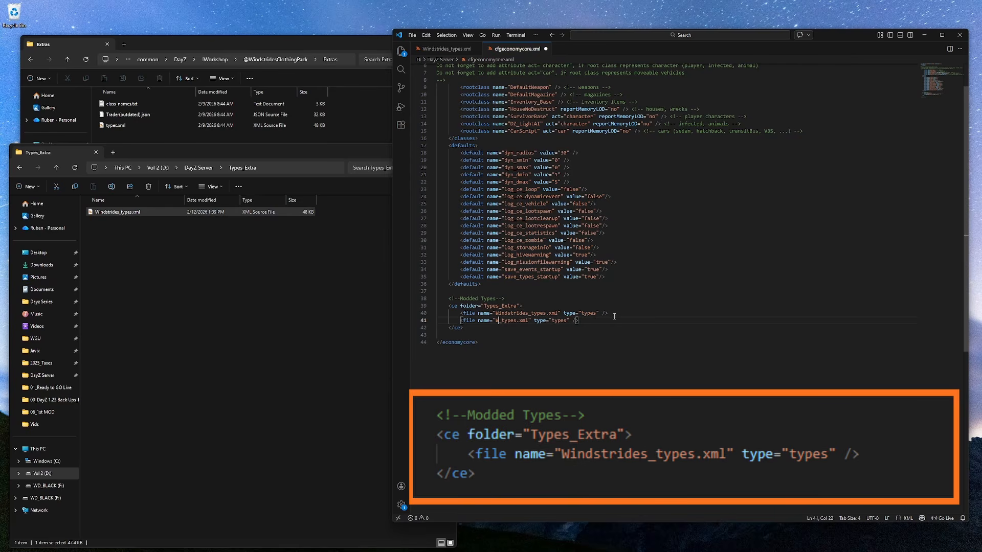
key("BackSpace")
type("NEWMOD")
left_click_drag(605, 321, 439, 322)
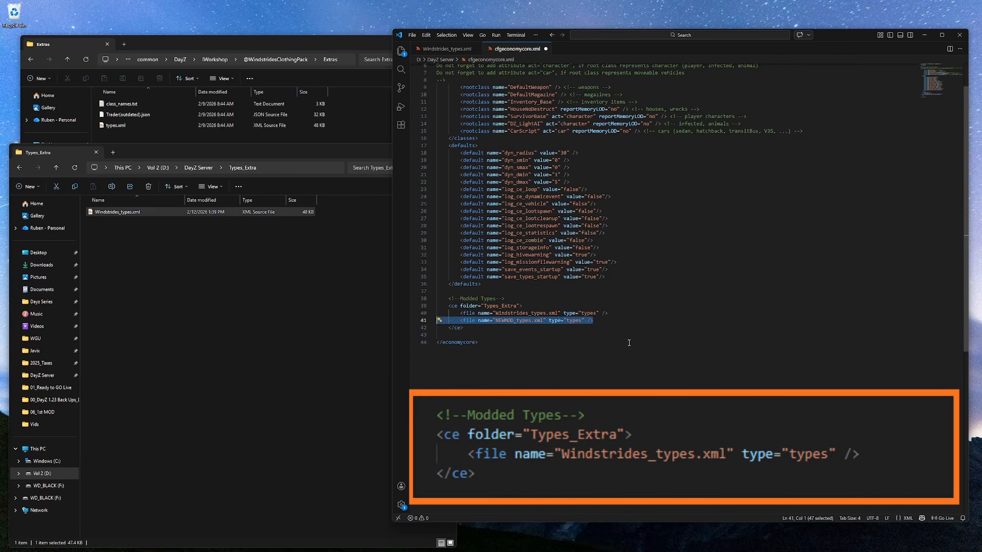
key("BackSpace")
key("BackSpace")
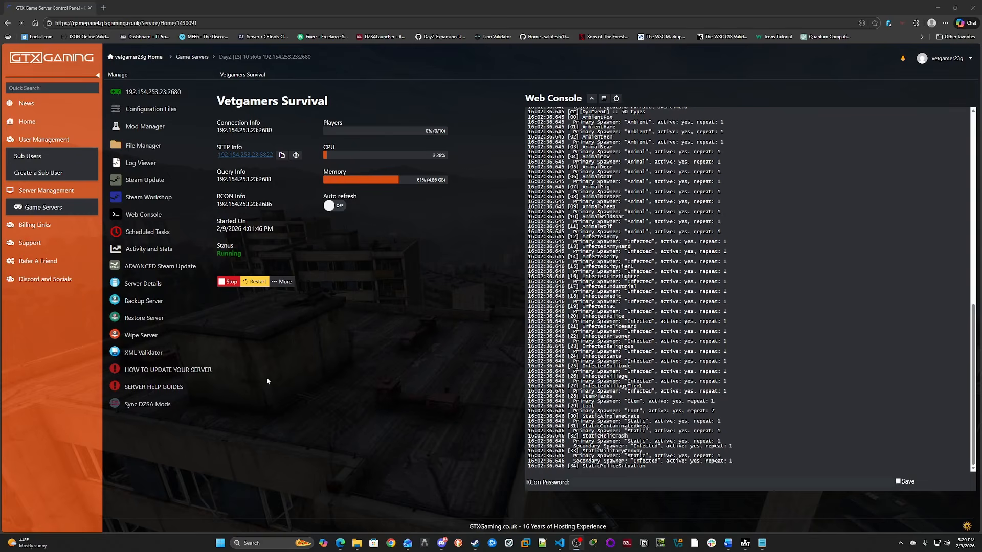
- Stop the game server and search the Steam Workshop for windstrider
left_click(230, 284)
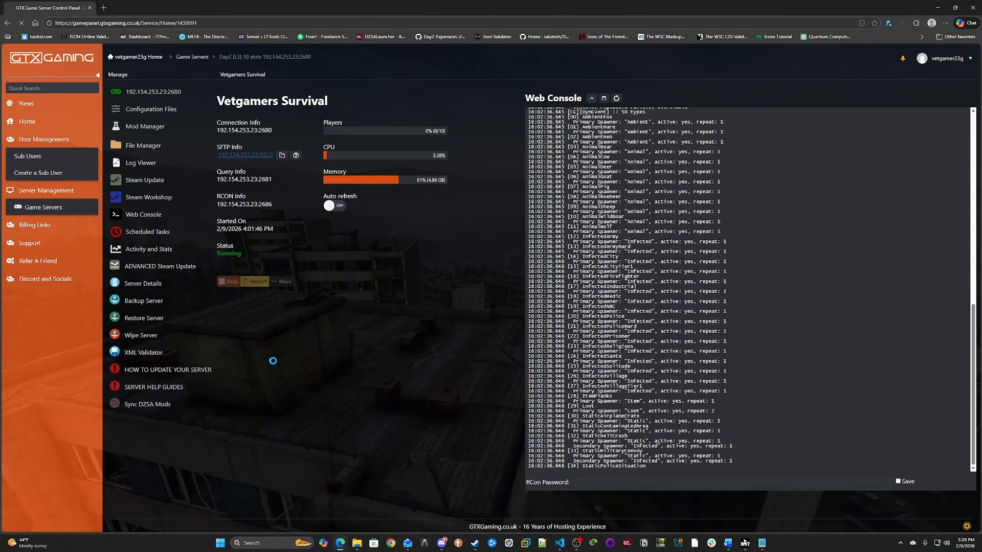
left_click(157, 203)
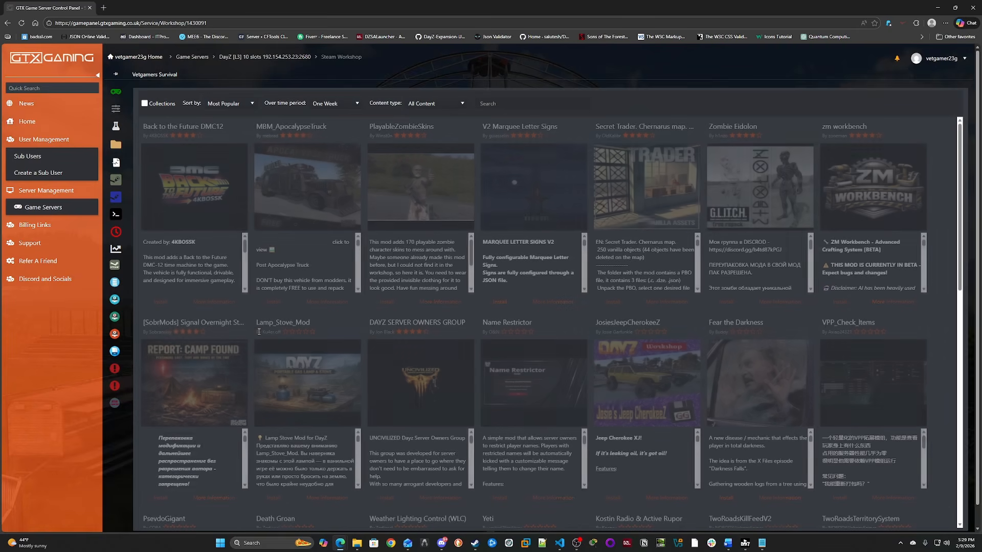
left_click(497, 104)
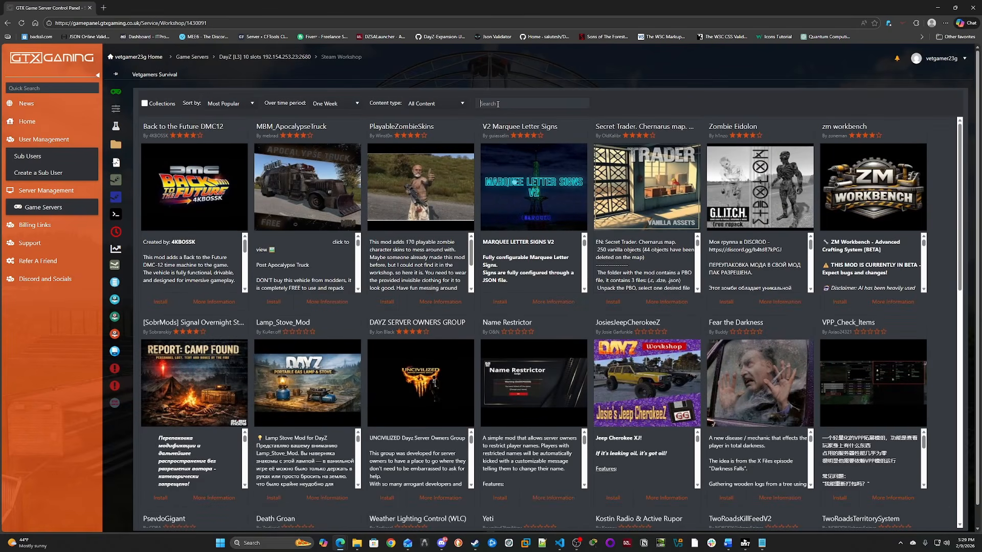
type("windstrider")
key("Return")
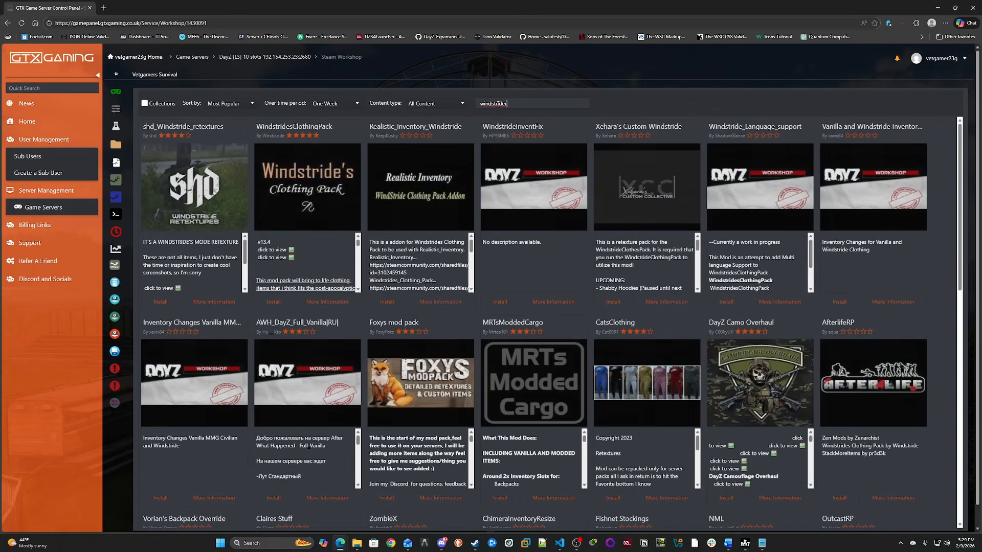
- Open the WindstridesClothingPack workshop page, then install WindstridesClothingPack from the search results
left_click(327, 306)
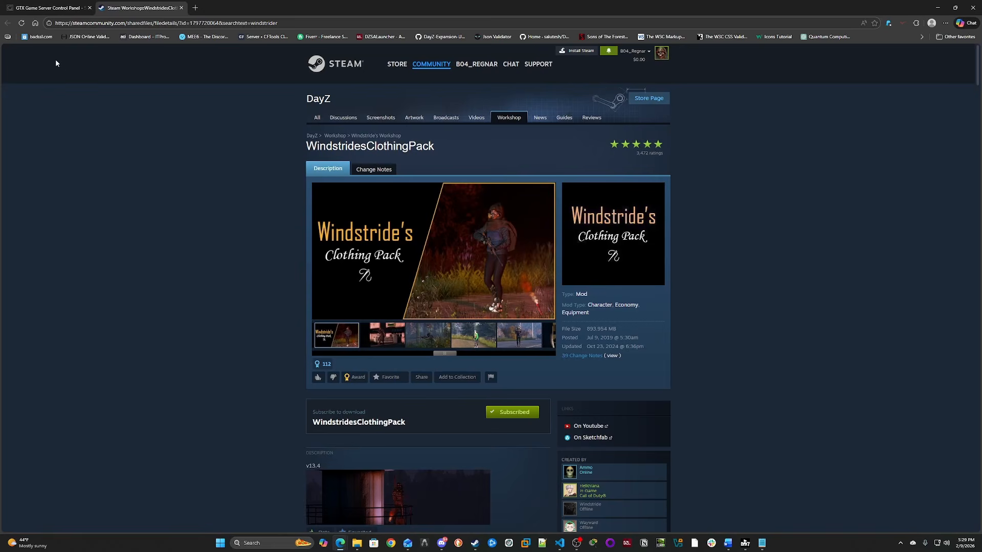
left_click(43, 8)
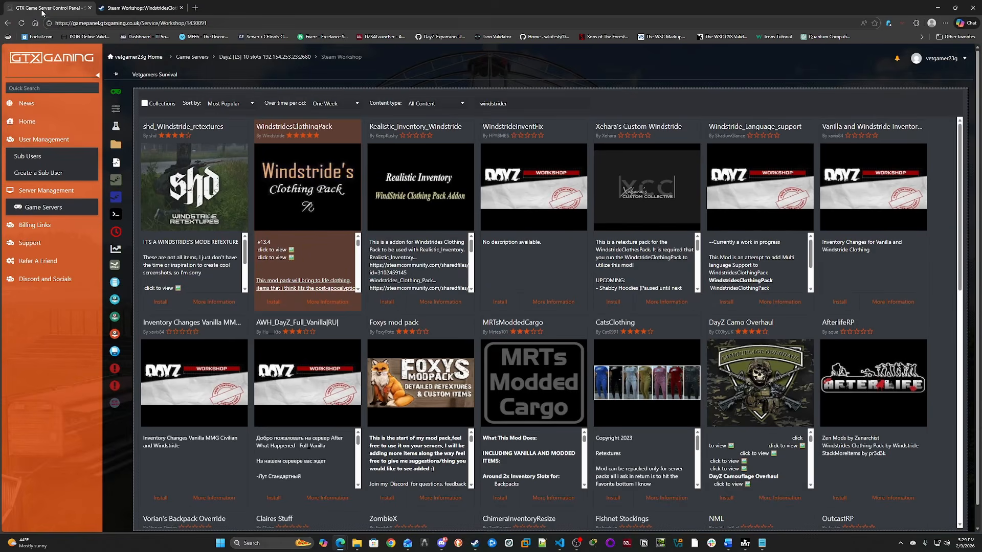
left_click(275, 302)
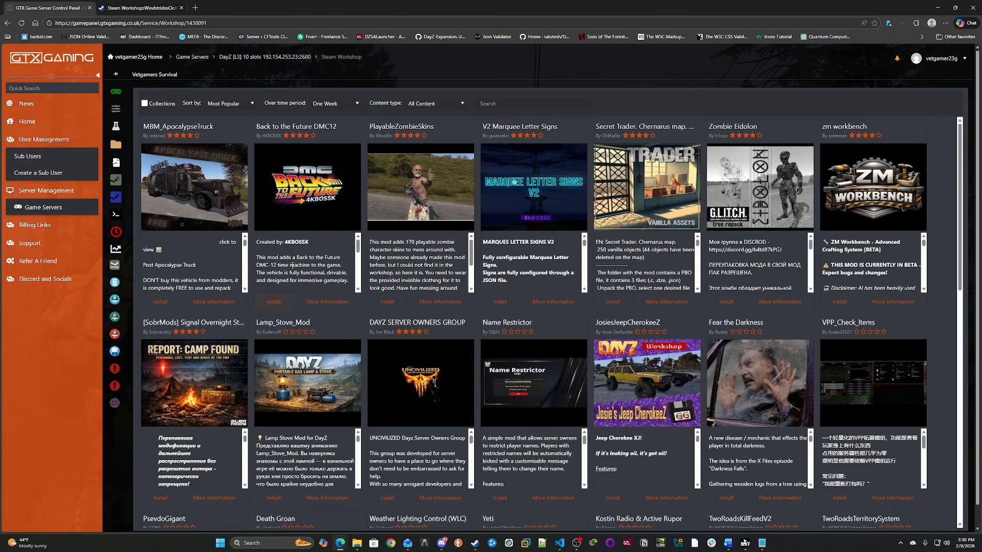
- Check the installed workshop content and the client mods line in Workshop.mods for WindstridesClothingPack
left_click(426, 103)
left_click(424, 128)
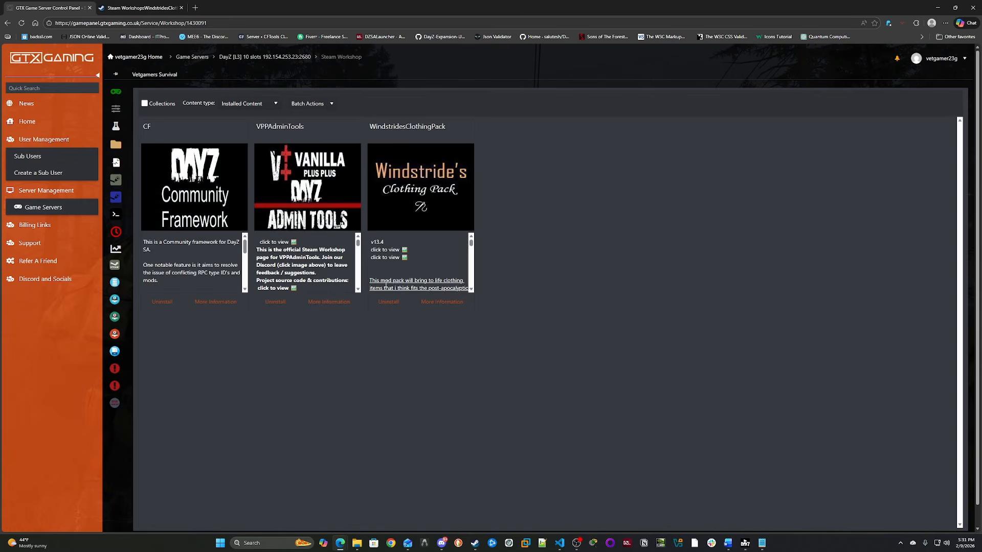
mouse_move(117, 113)
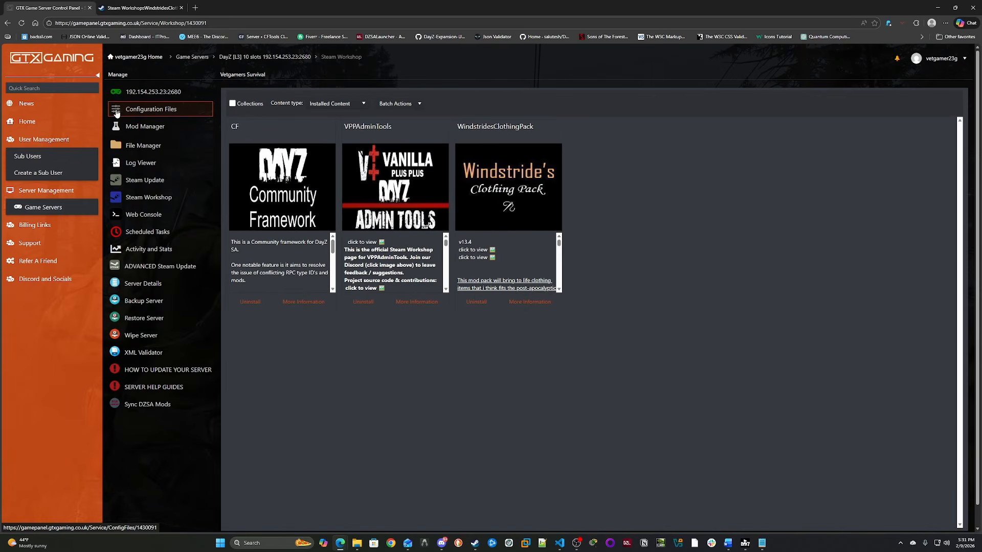
left_click(117, 113)
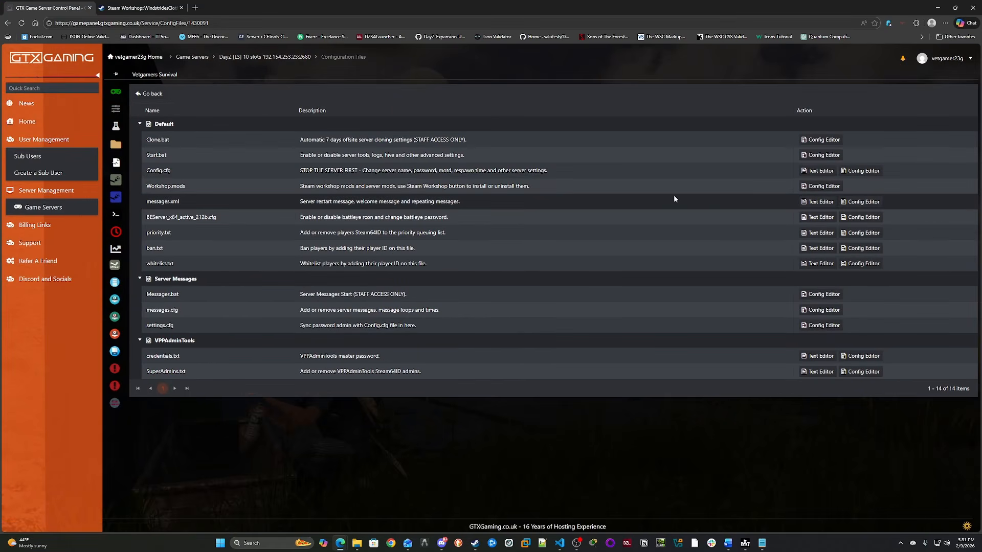
left_click(816, 187)
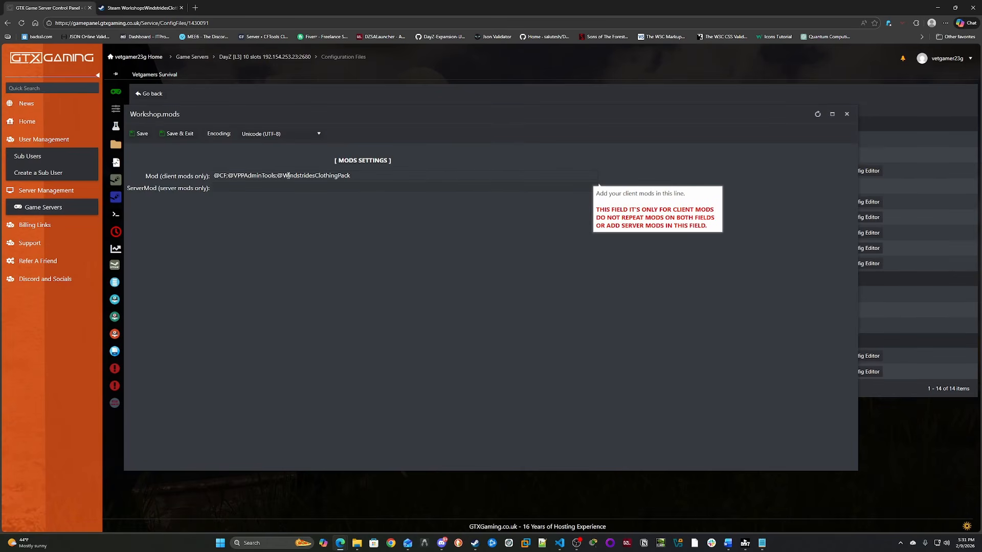
triple_click(367, 175)
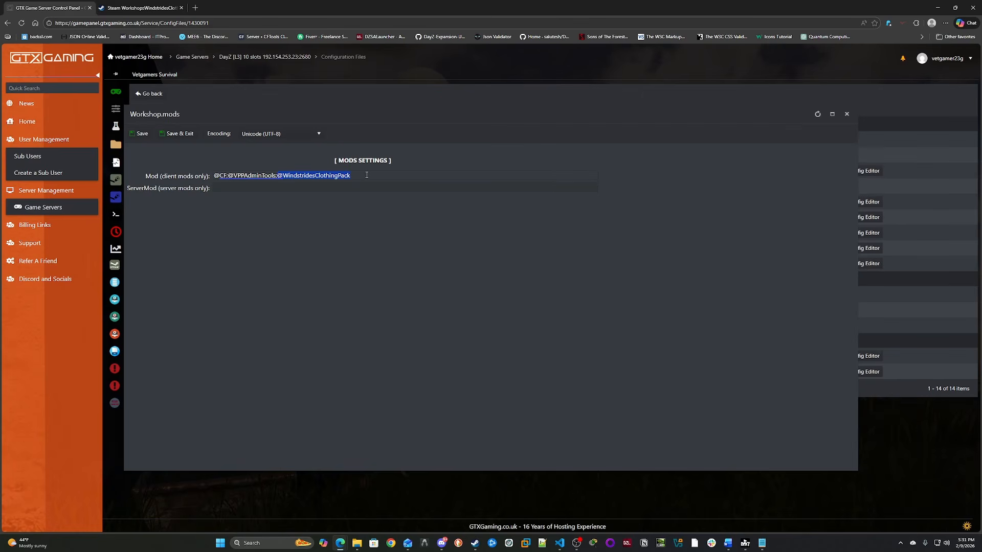
left_click(847, 114)
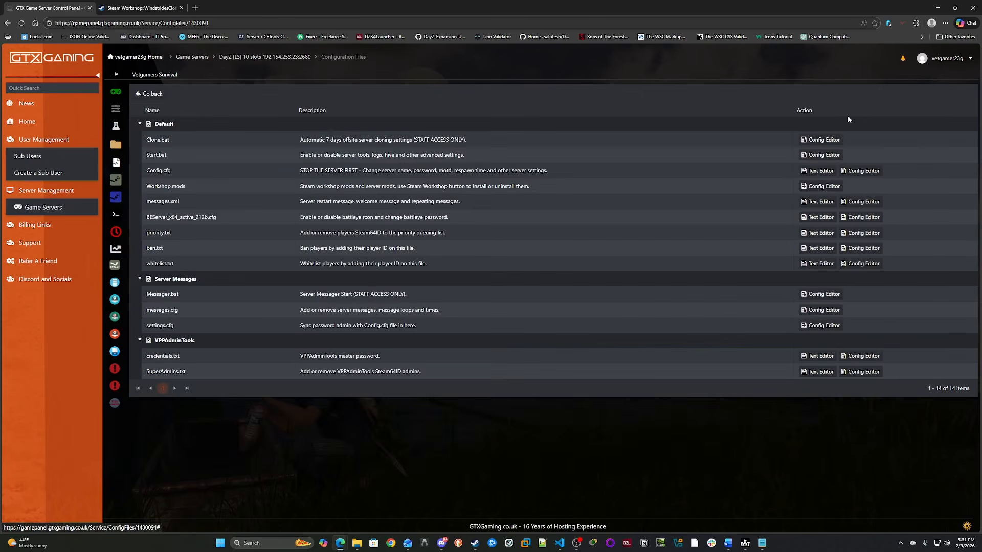
mouse_move(138, 151)
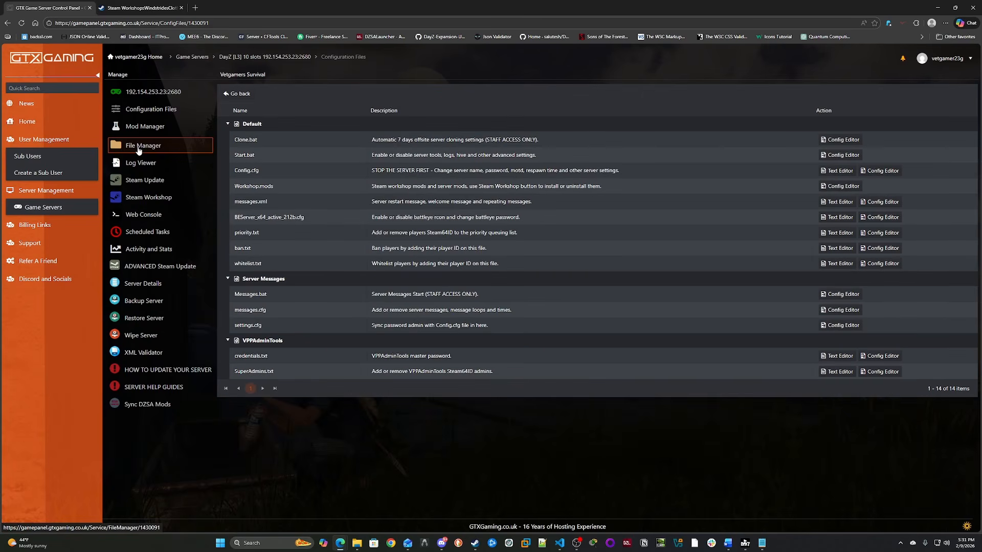
left_click(139, 149)
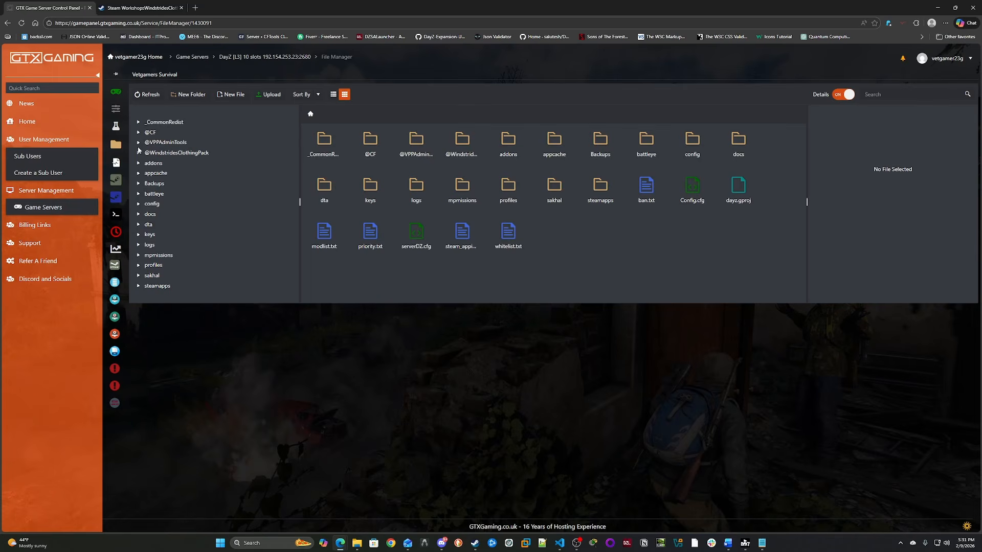
left_click(175, 154)
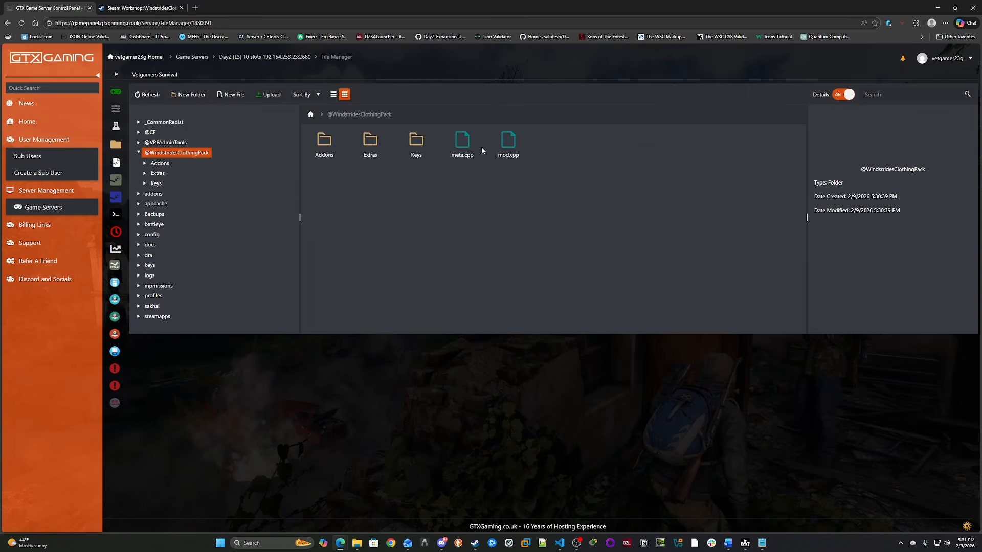
left_click(372, 149)
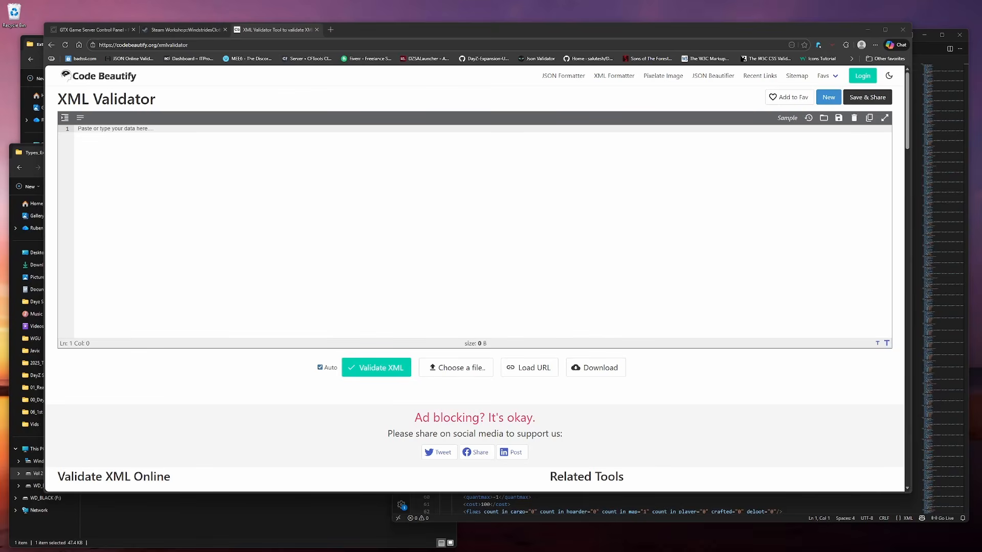
- Paste the full contents of Windstrides_types.xml into the online XML Validator to validate it
left_click(540, 518)
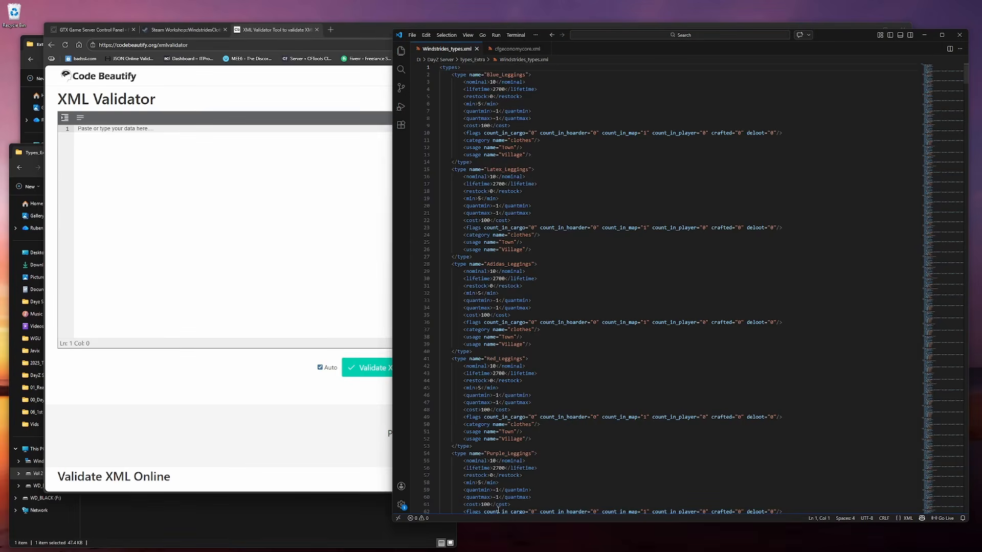
left_click(446, 109)
key("ctrl+a")
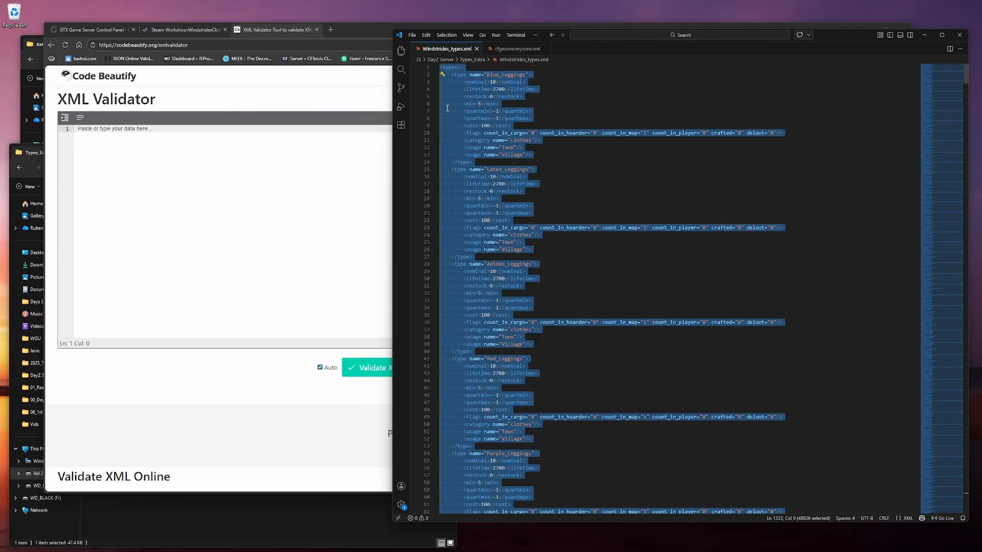
left_click(185, 169)
key("ctrl+v")
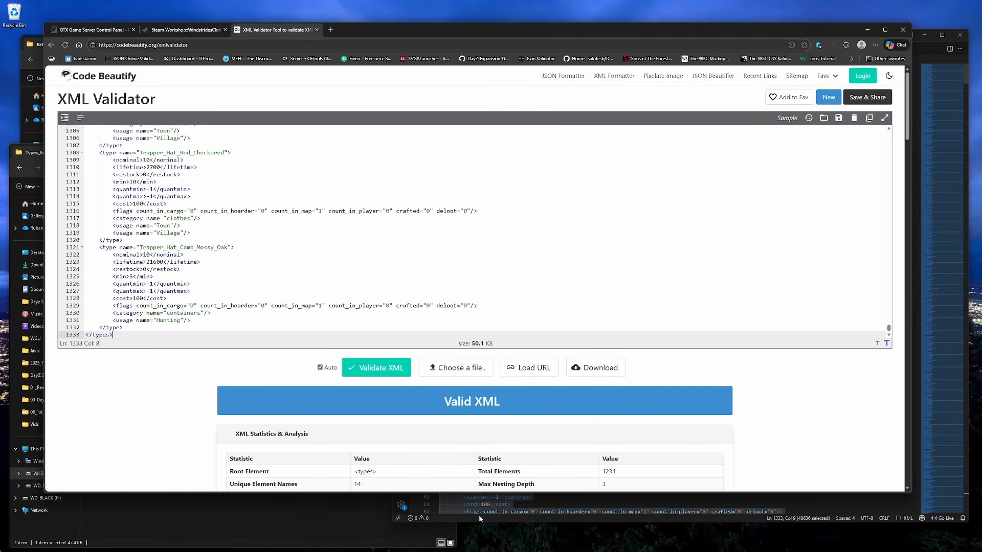
- Paste the full contents of cfgeconomycore.xml into the online XML Validator to validate it
left_click(479, 518)
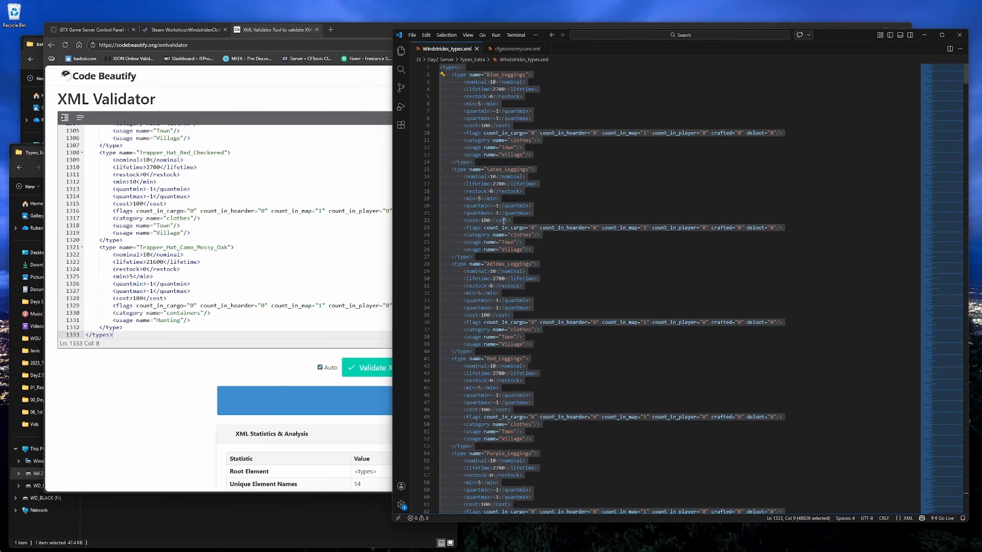
left_click(516, 48)
left_click(631, 325)
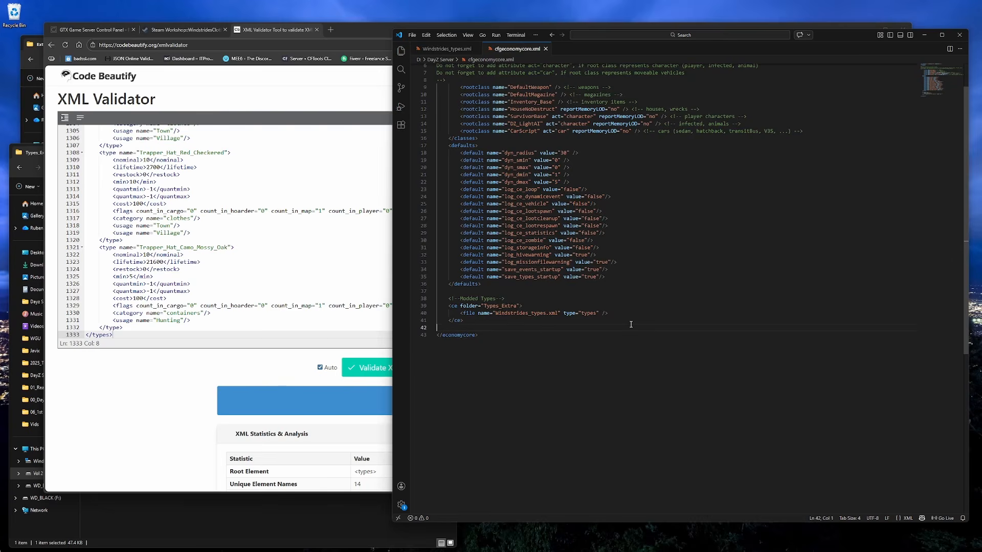
key("ctrl+a")
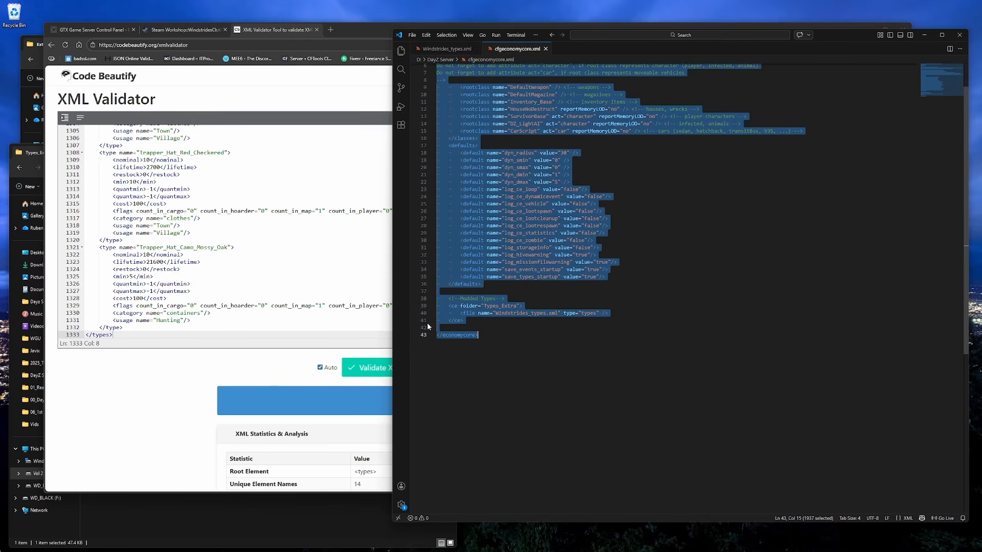
left_click(332, 286)
key("ctrl+a")
key("ctrl+v")
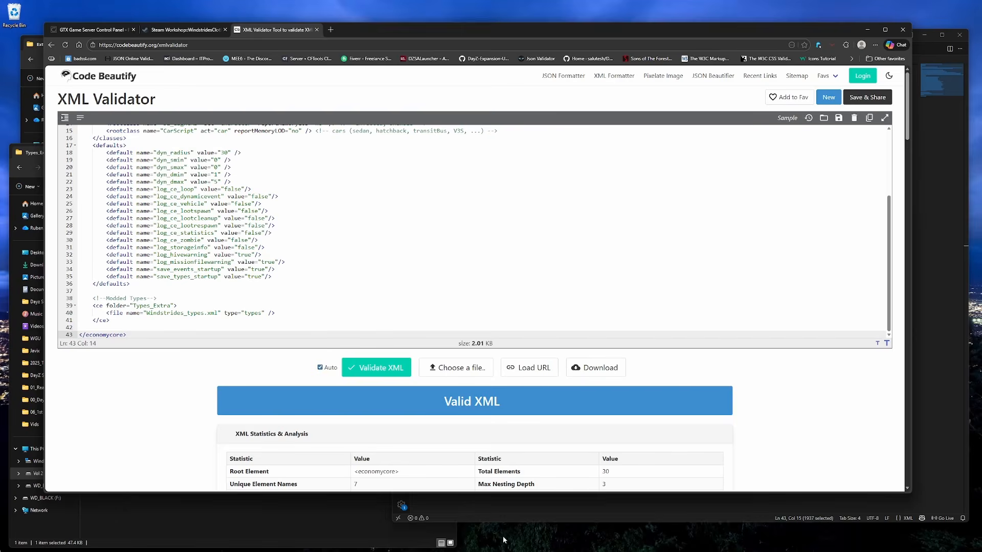
- Save cfgeconomycore.xml and return to the Windstrides_types.xml tab
left_click(503, 514)
left_click(412, 36)
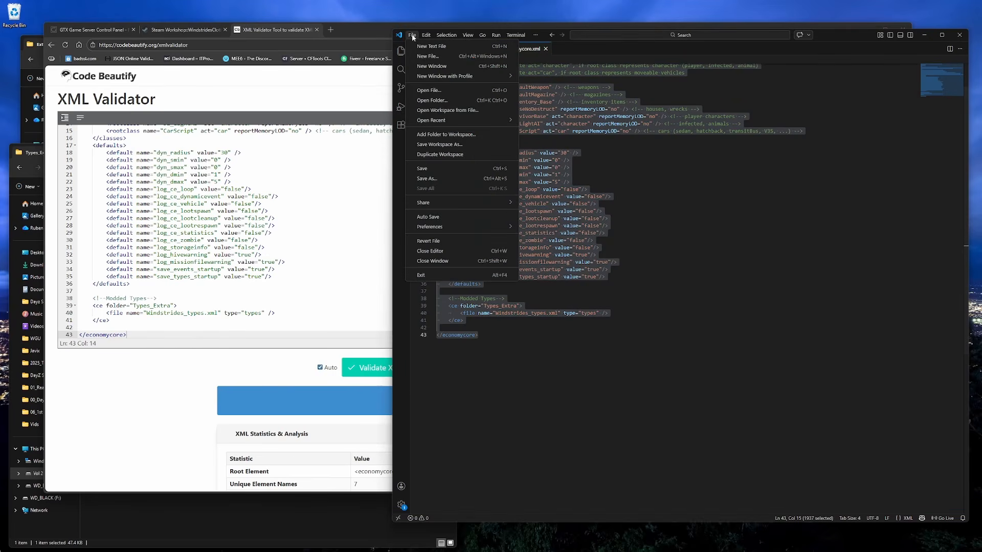
left_click(428, 167)
left_click(436, 51)
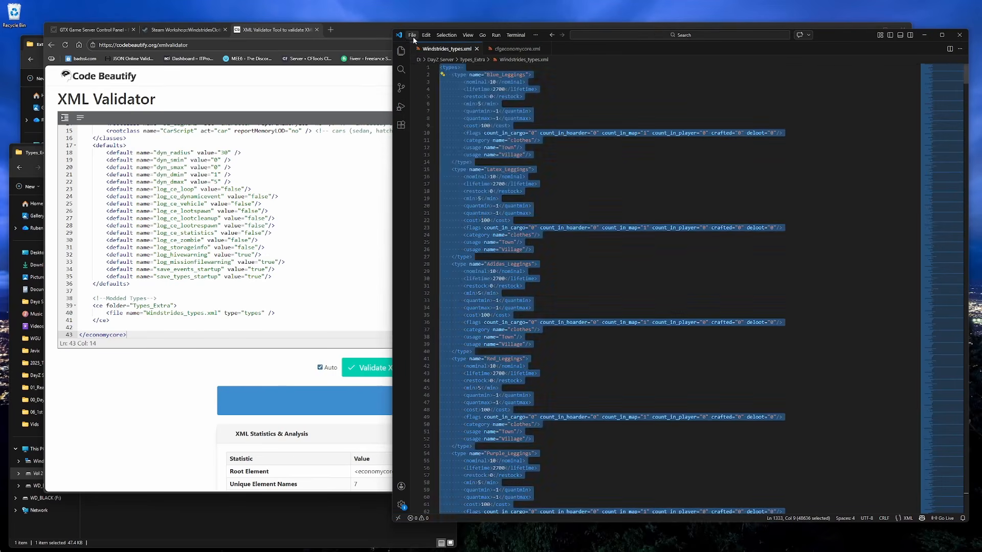
left_click(412, 36)
left_click(460, 169)
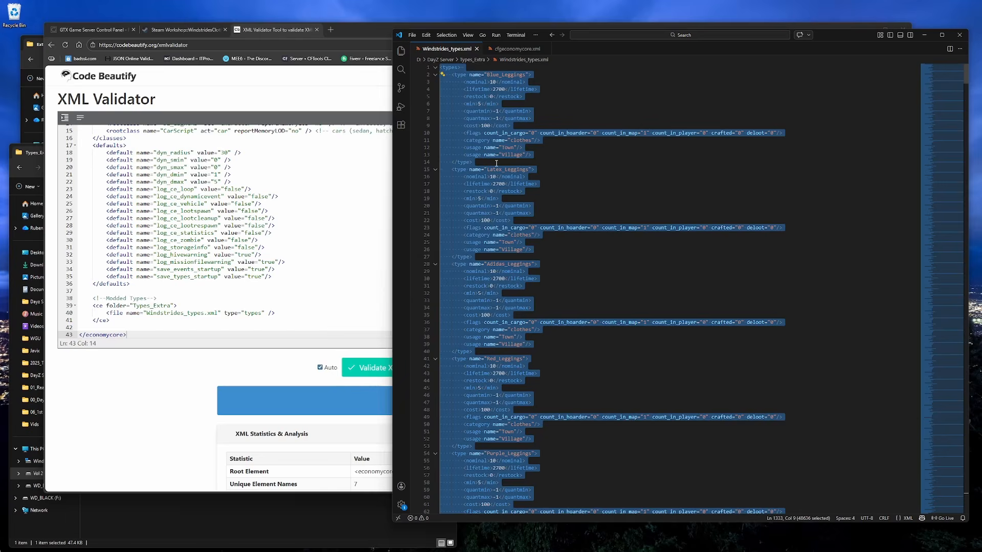
left_click(556, 172)
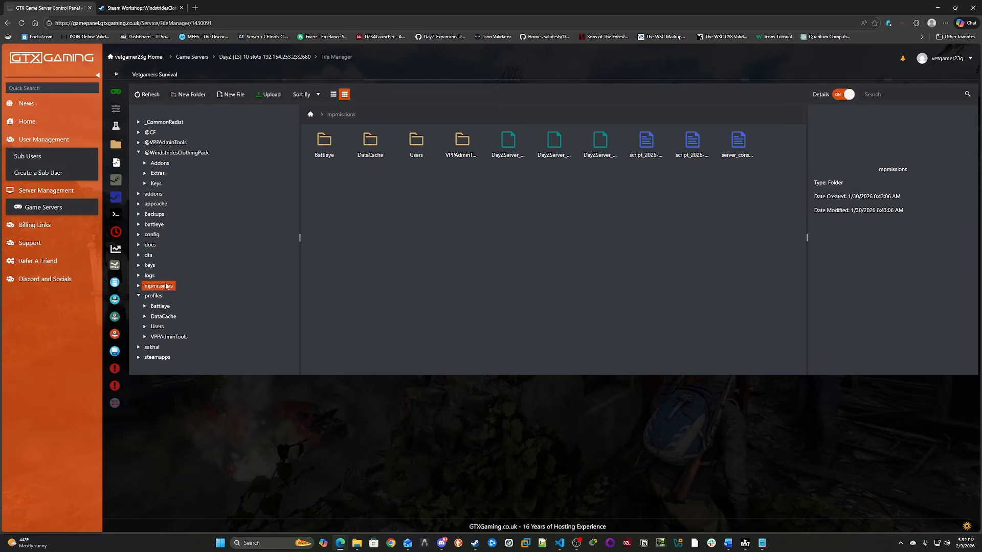
- Create a folder named Types_Extra inside the server's dayzOffline.chernarusplus mission folder
left_click(166, 286)
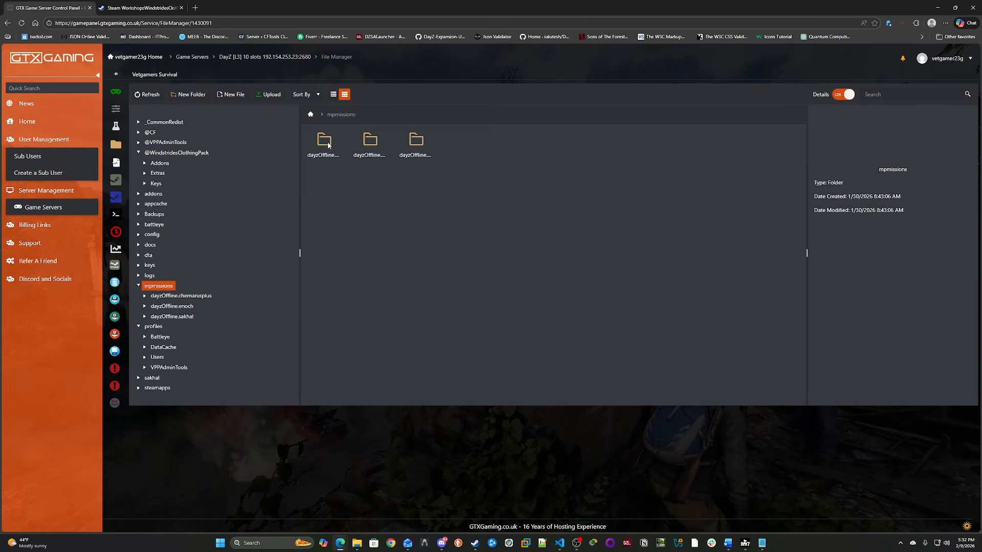
double_click(327, 143)
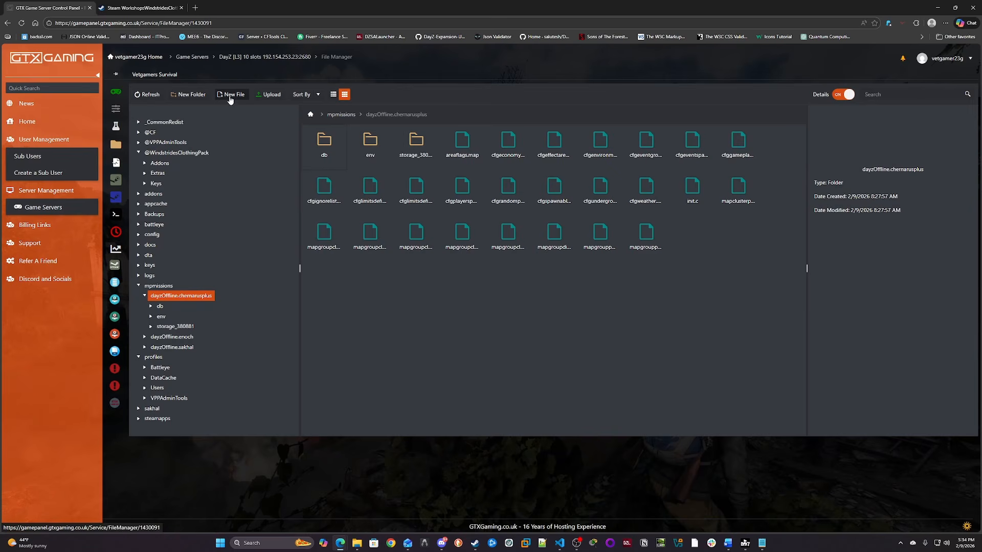
left_click(190, 94)
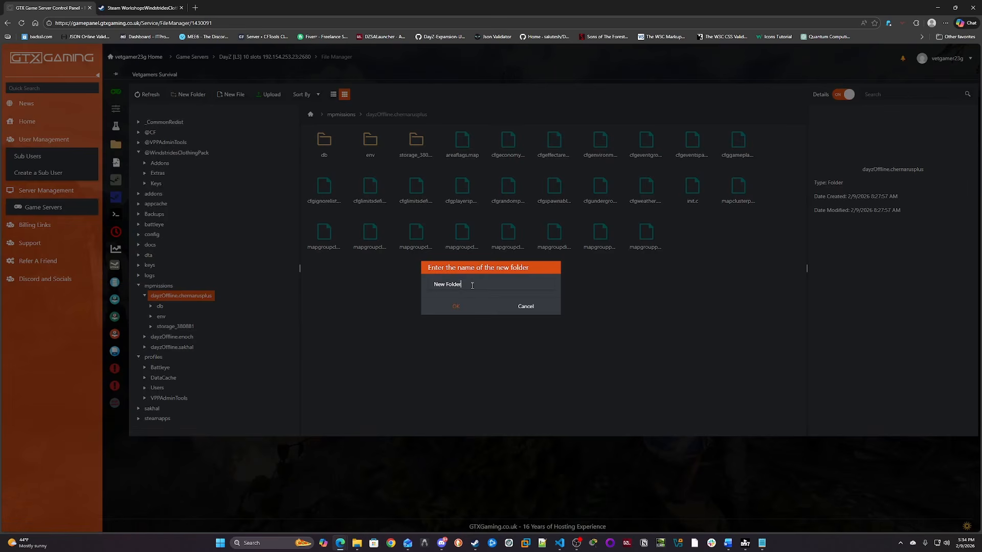
left_click_drag(472, 285, 420, 287)
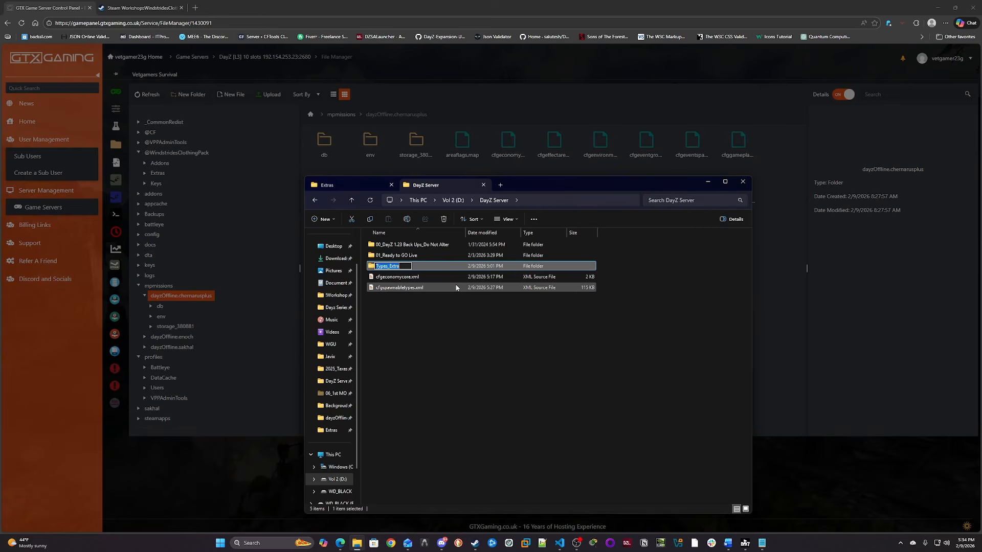
left_click(777, 266)
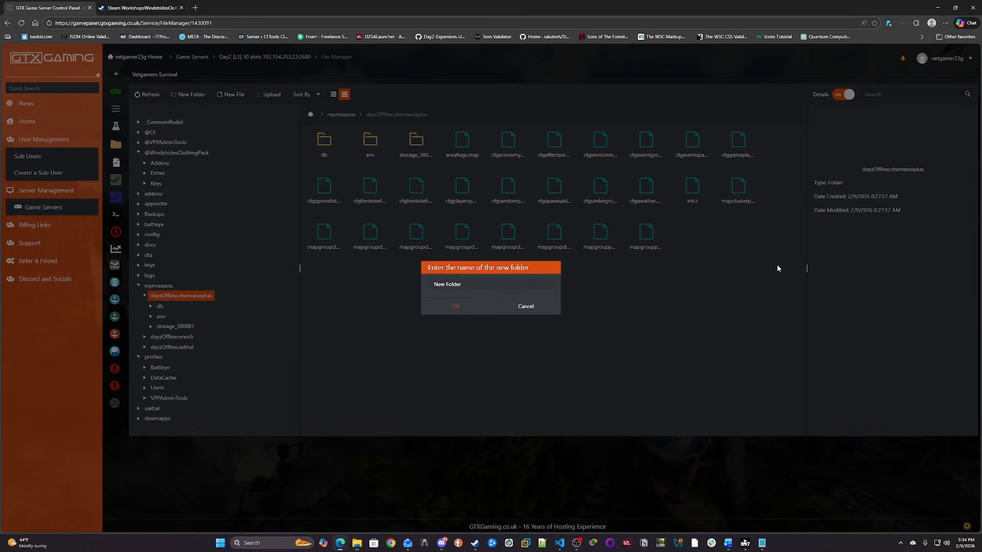
key("ctrl+a")
type("Types_Extra")
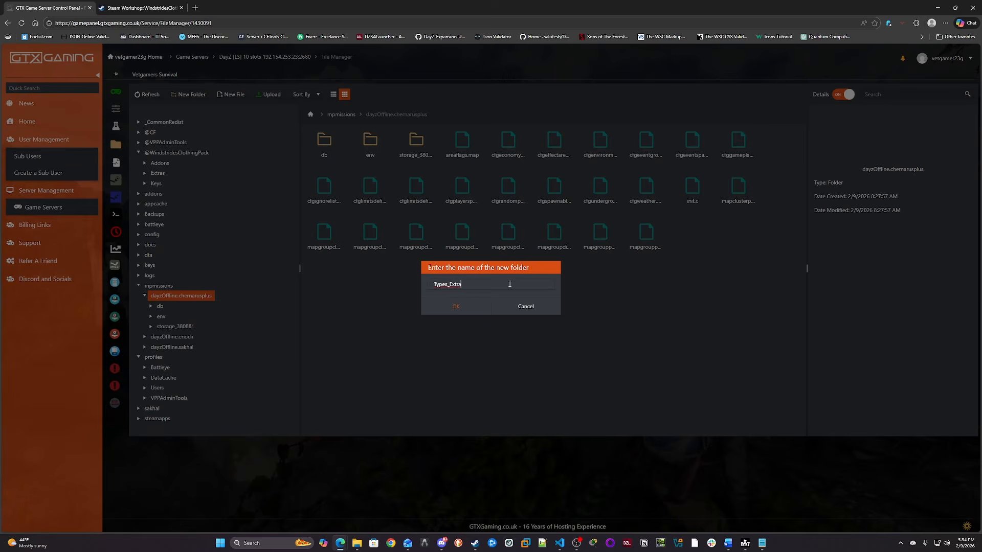
left_click(474, 314)
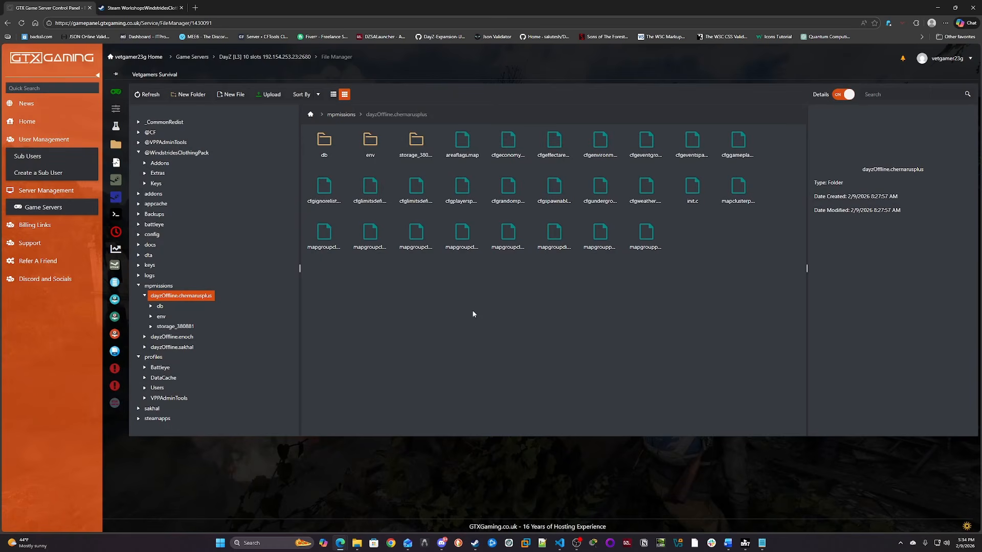
- Upload Windstrider_types.xml from the local Types_Extra folder into the server's Types_Extra folder
left_click(464, 148)
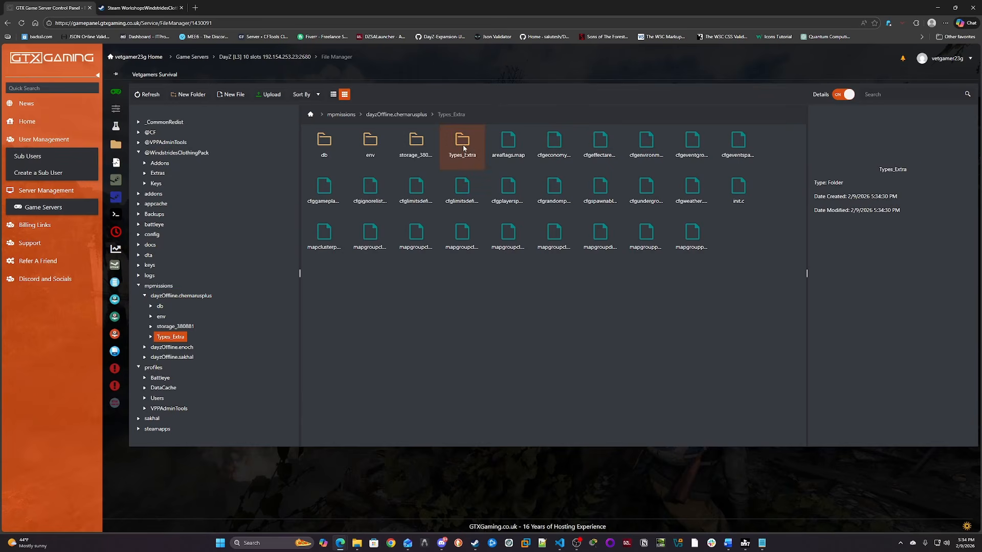
double_click(463, 148)
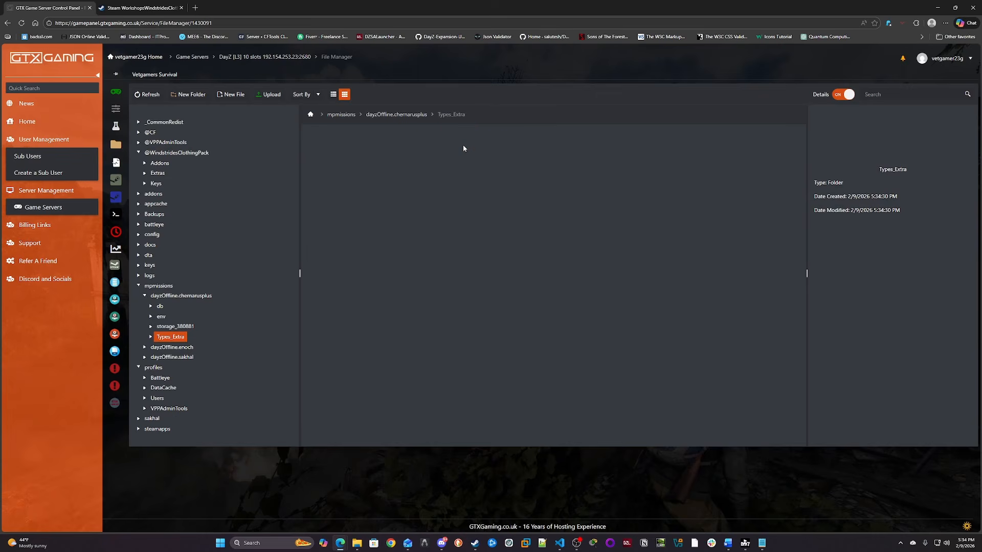
left_click(271, 94)
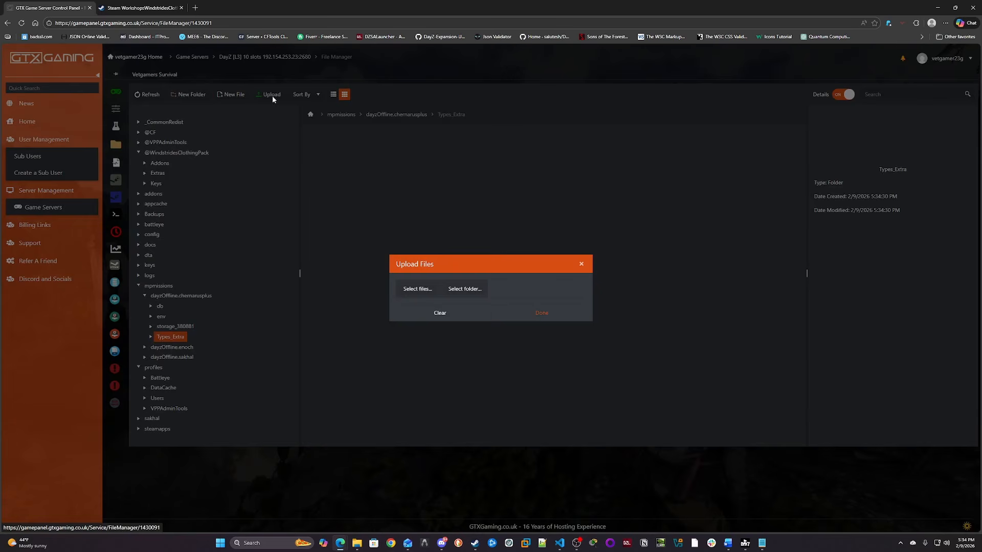
left_click(422, 289)
left_click_drag(597, 127, 595, 127)
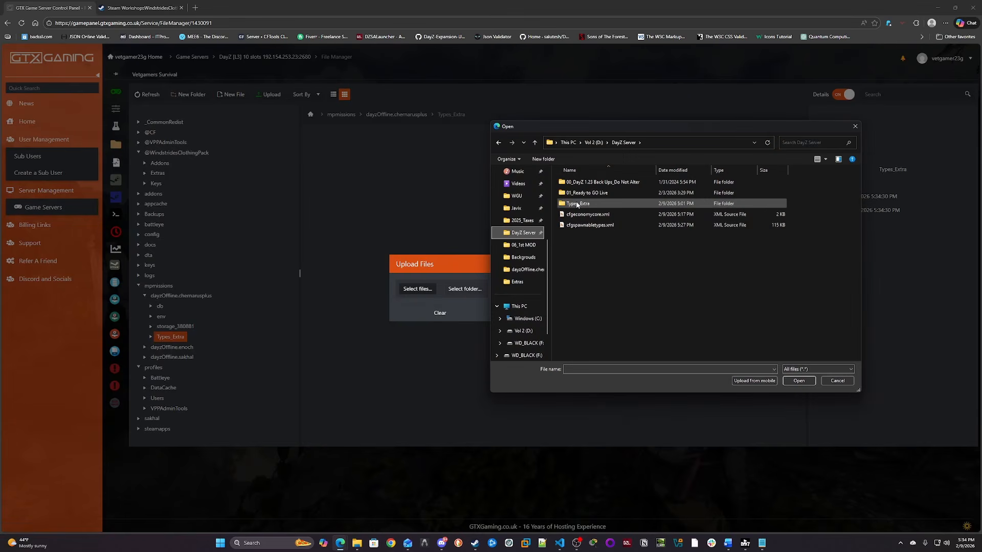
double_click(578, 203)
left_click(588, 182)
left_click(799, 381)
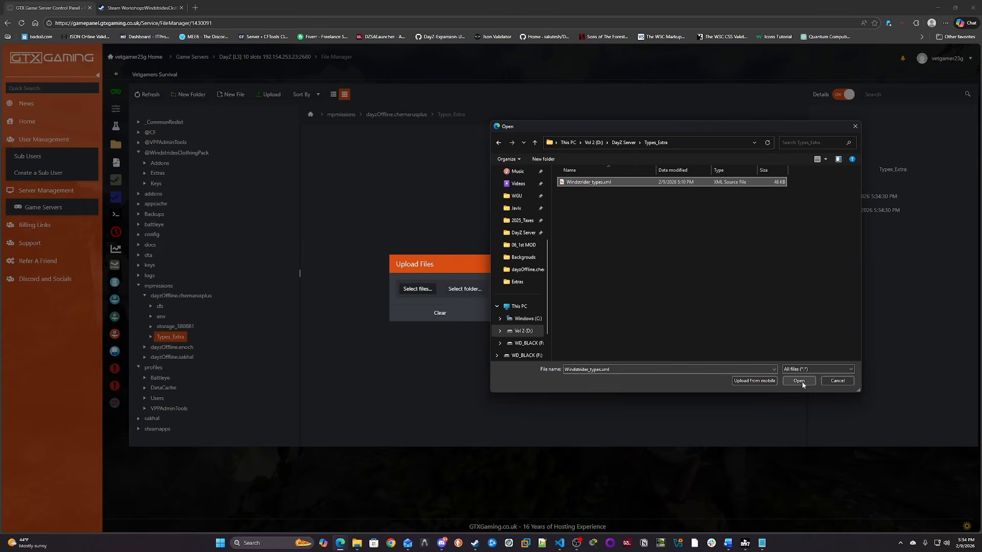
left_click(545, 332)
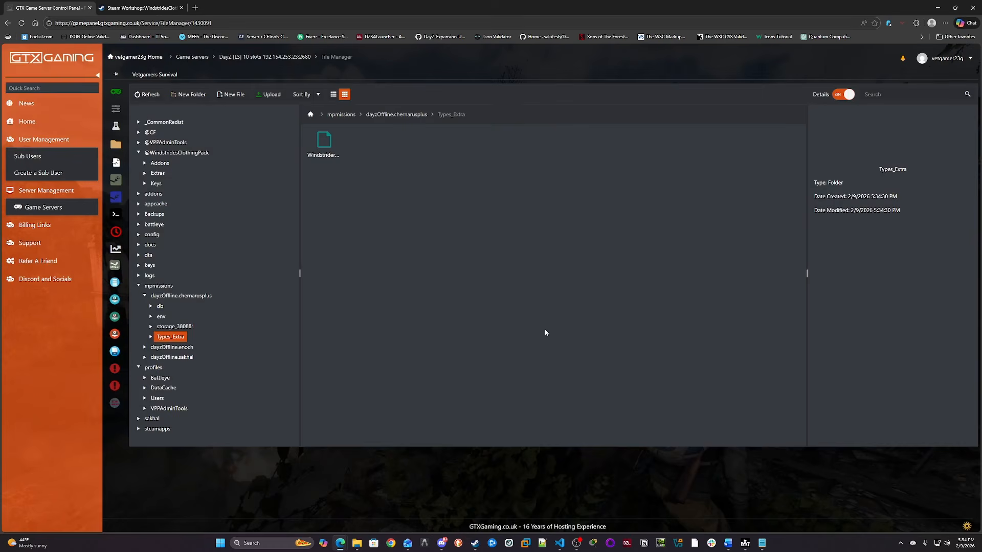
- Upload the local cfgeconomycore.xml into the server's dayzOffline.chernarusplus folder
left_click(331, 156)
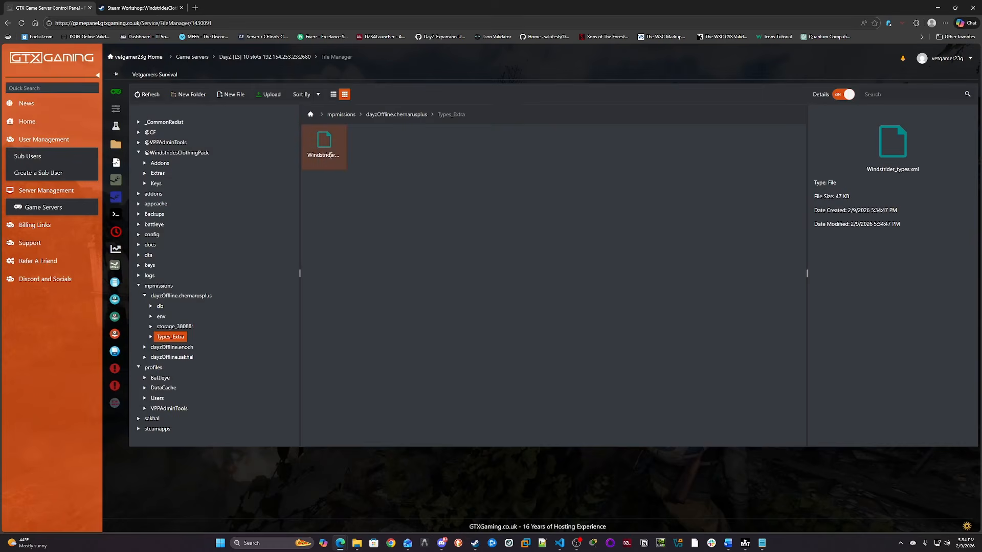
left_click(418, 116)
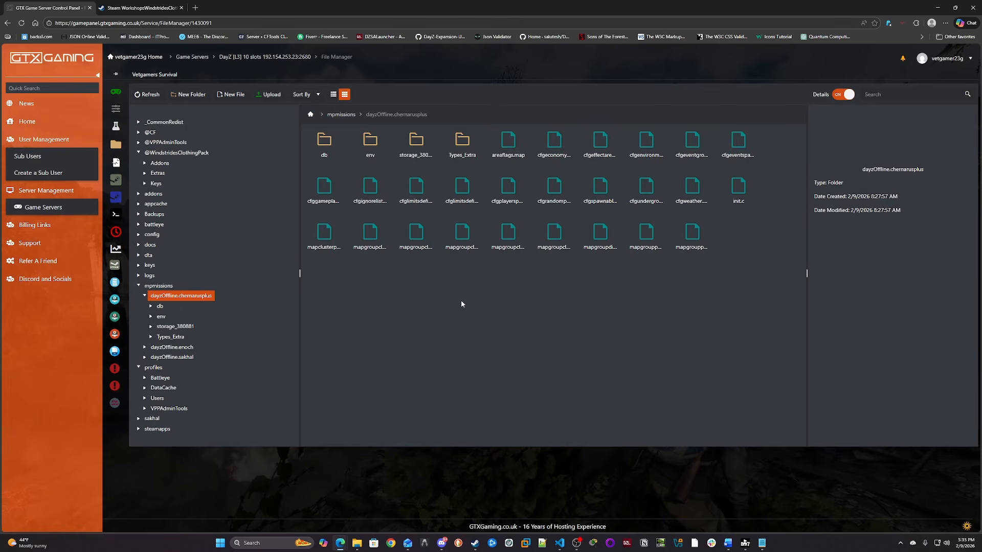
left_click(554, 146)
left_click(269, 94)
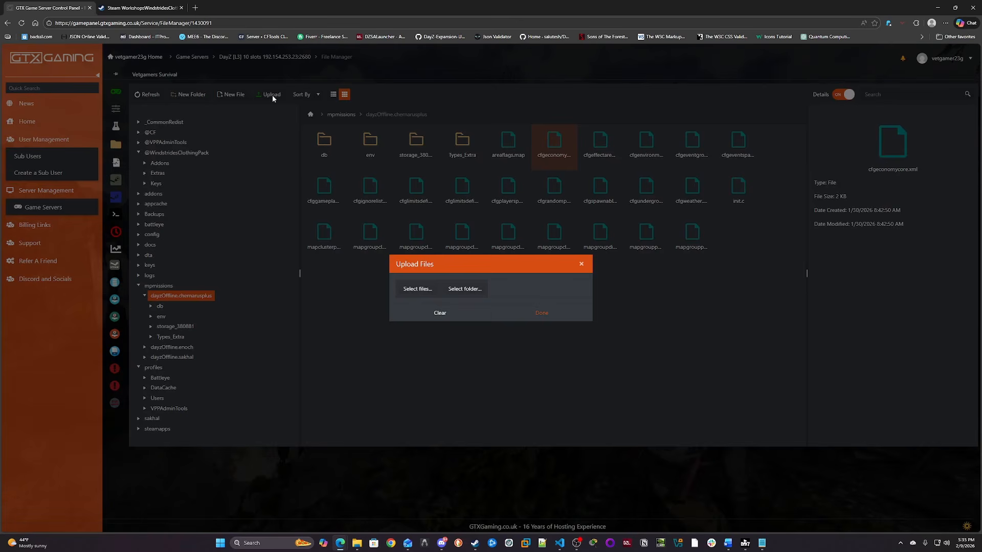
left_click(415, 290)
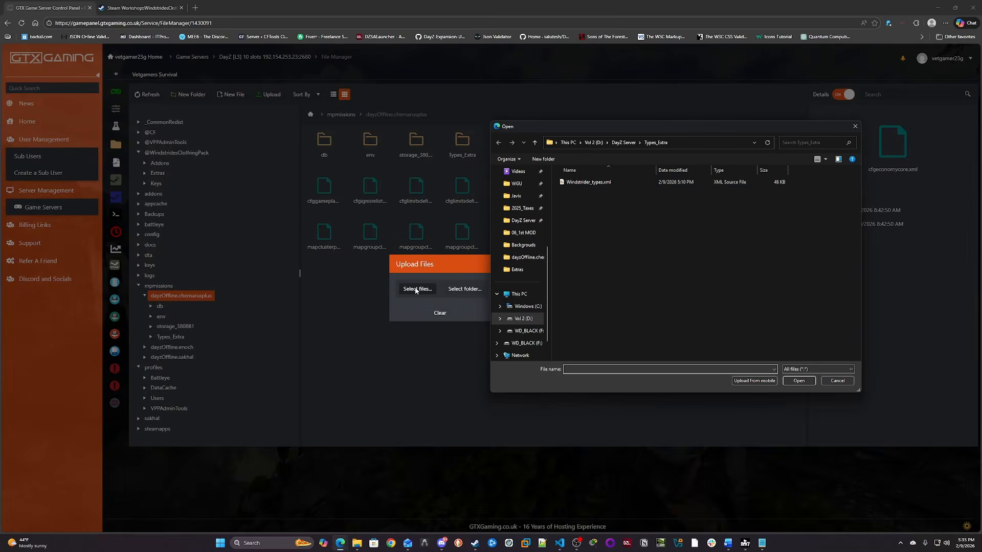
left_click(612, 145)
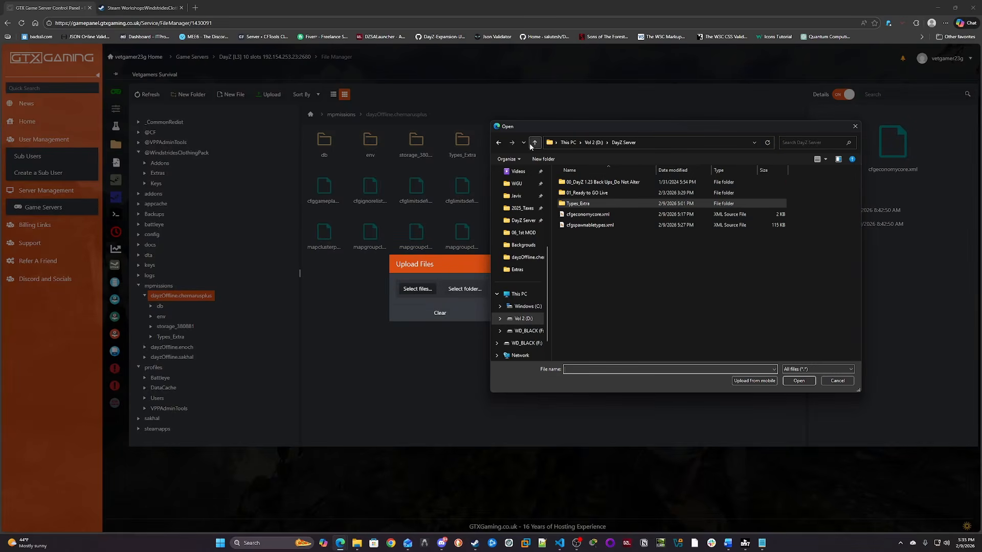
left_click(595, 215)
left_click(798, 381)
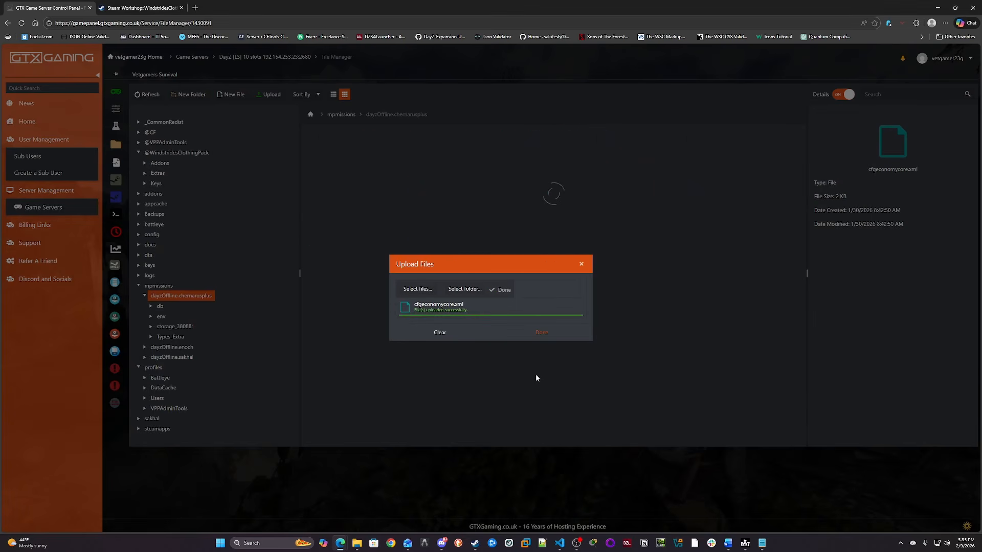
left_click(542, 333)
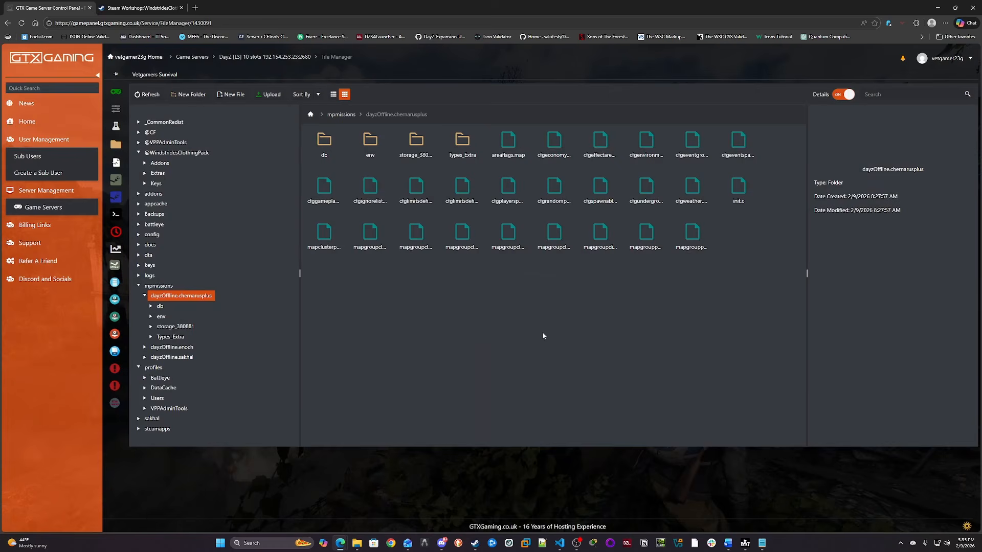
- Open the server's cfgeconomycore.xml to inspect its Modded Types entry, then close the editor
left_click(555, 146)
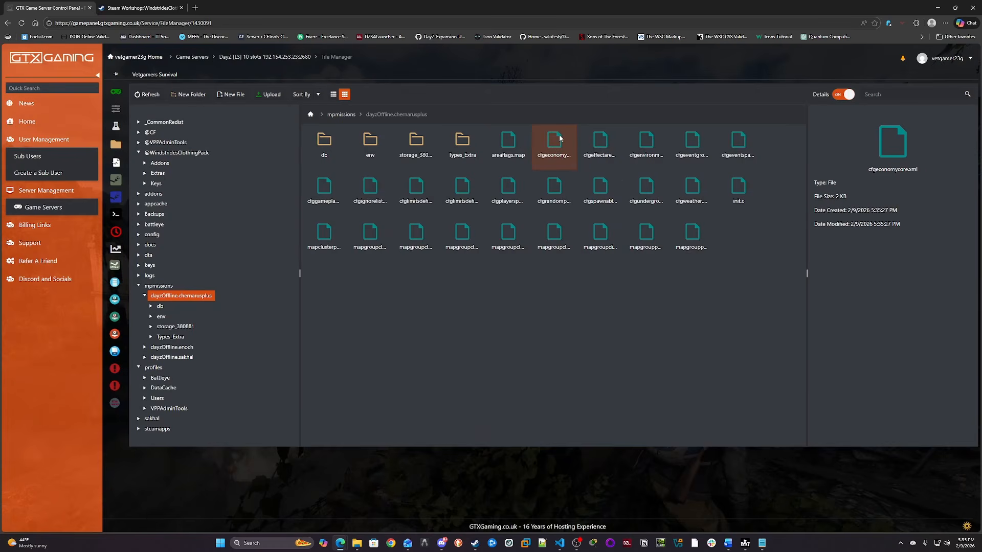
double_click(559, 138)
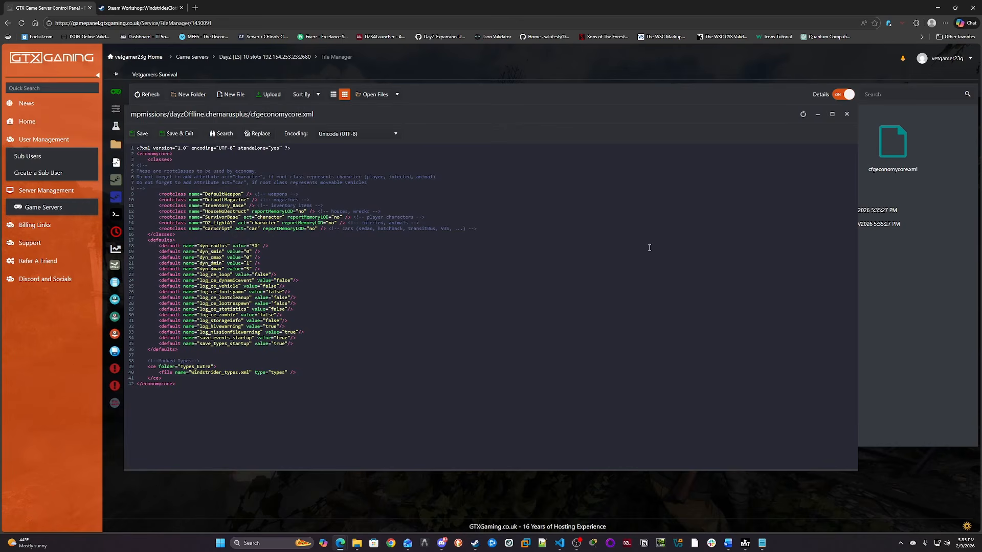
left_click(846, 116)
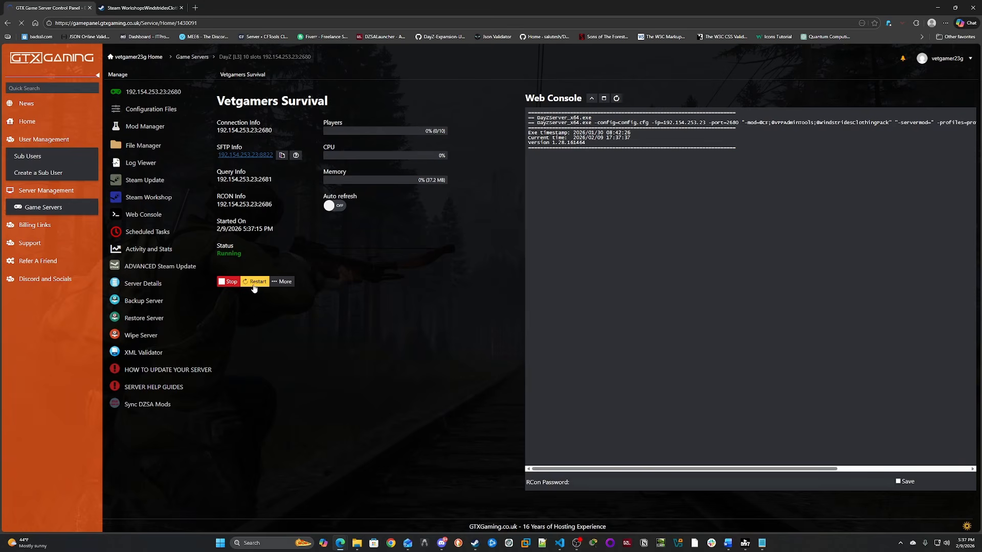
- Restart the game server and run Sync DZSA Mods to check the server on the DZSA Launcher
left_click(255, 282)
left_click(166, 405)
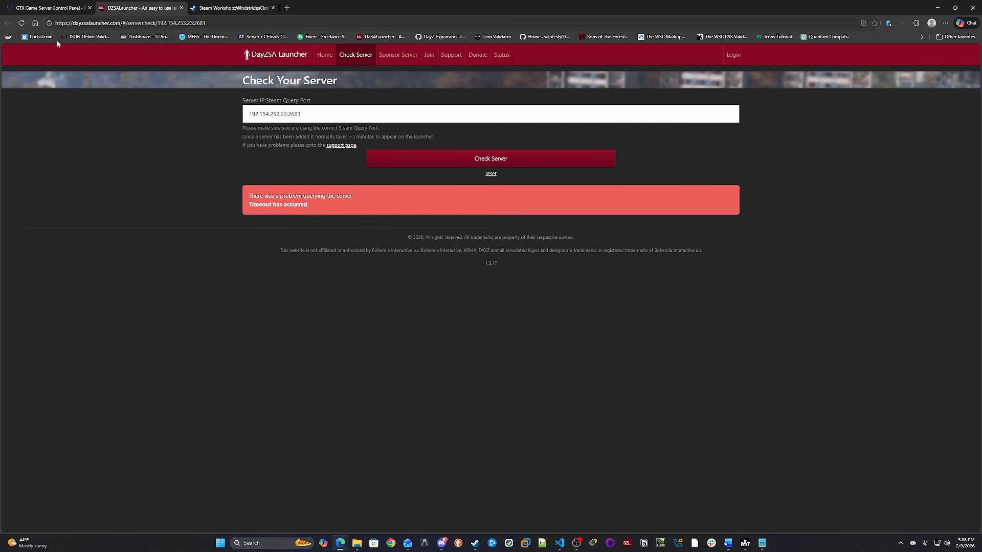
left_click(21, 23)
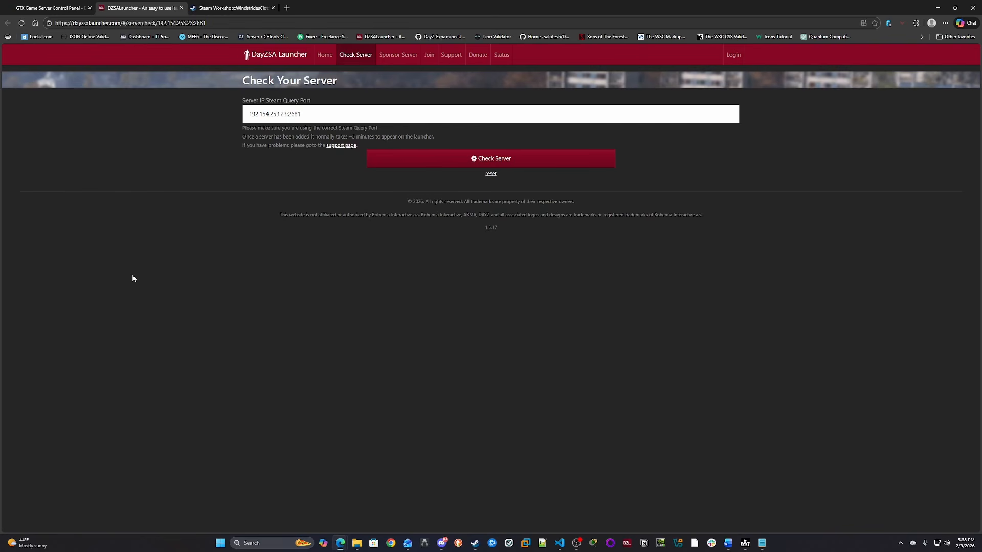
left_click(20, 24)
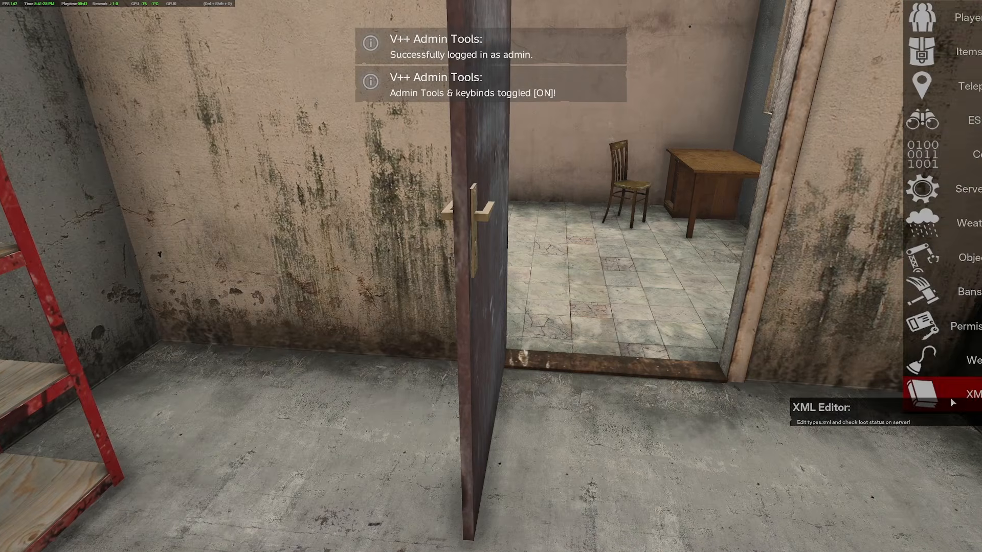
- Open the V++ Admin Tools XML Editor in game and move its window to the centre
left_click(924, 403)
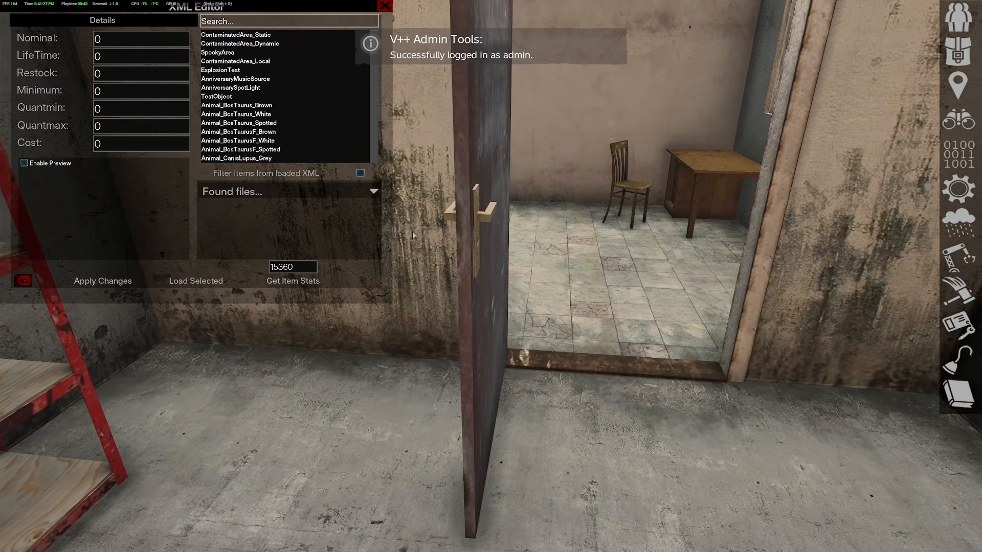
left_click_drag(272, 7, 427, 106)
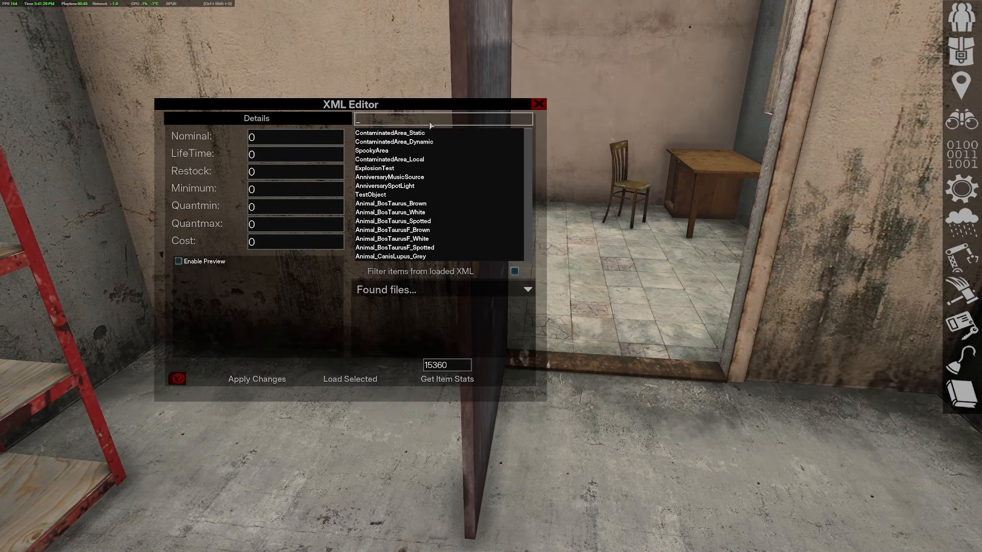
- Search the XML Editor for canvas and view item stats for the selected item on the map
type("can")
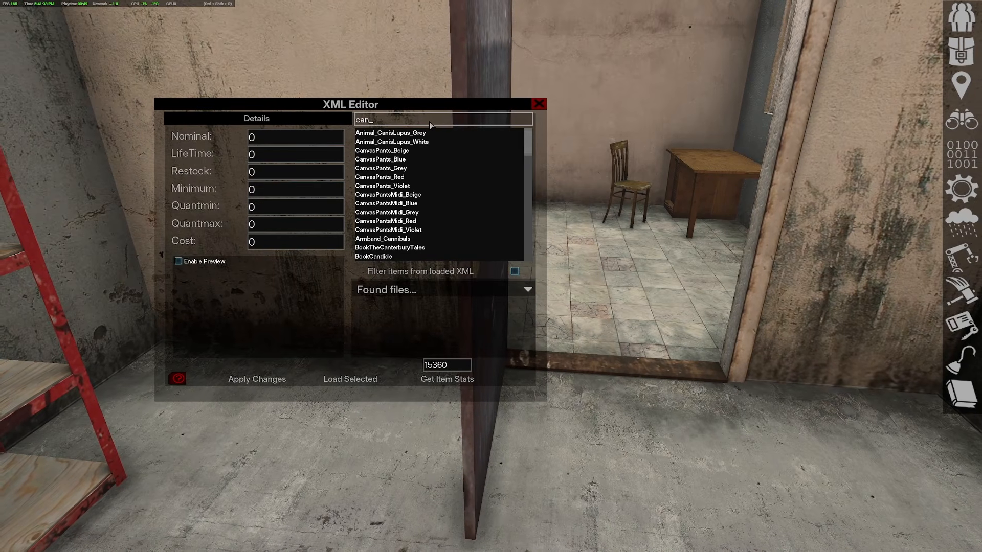
type("vas")
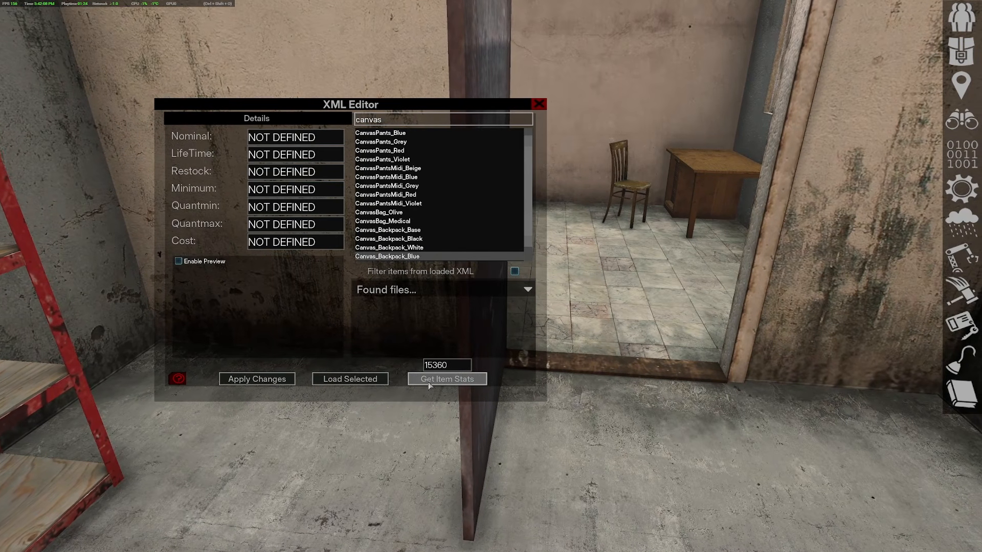
left_click(429, 382)
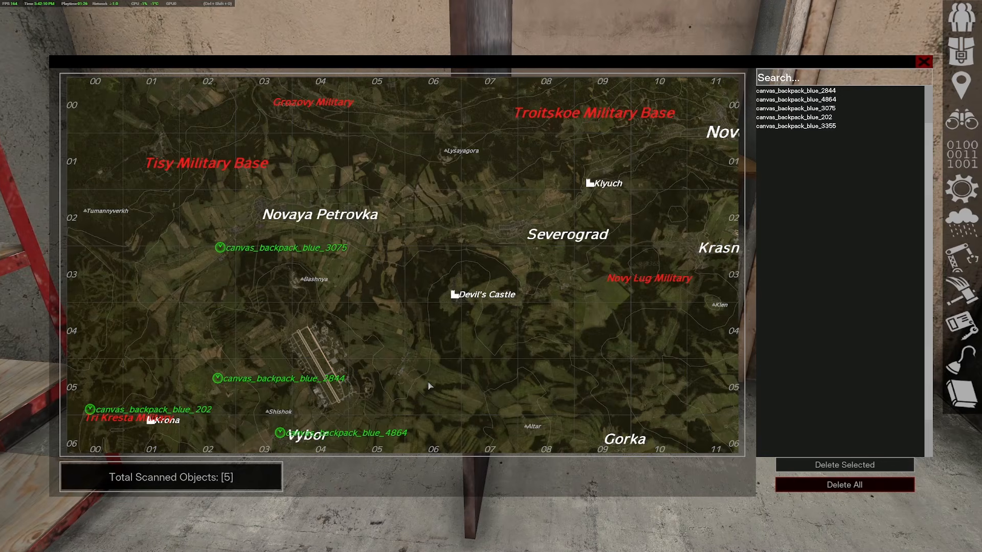
scroll(392, 392, "down", 3)
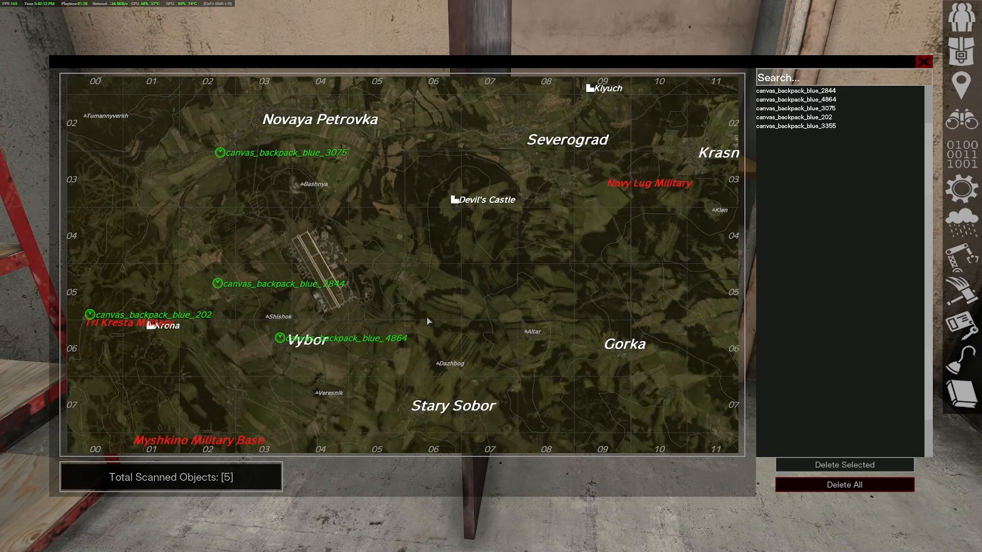